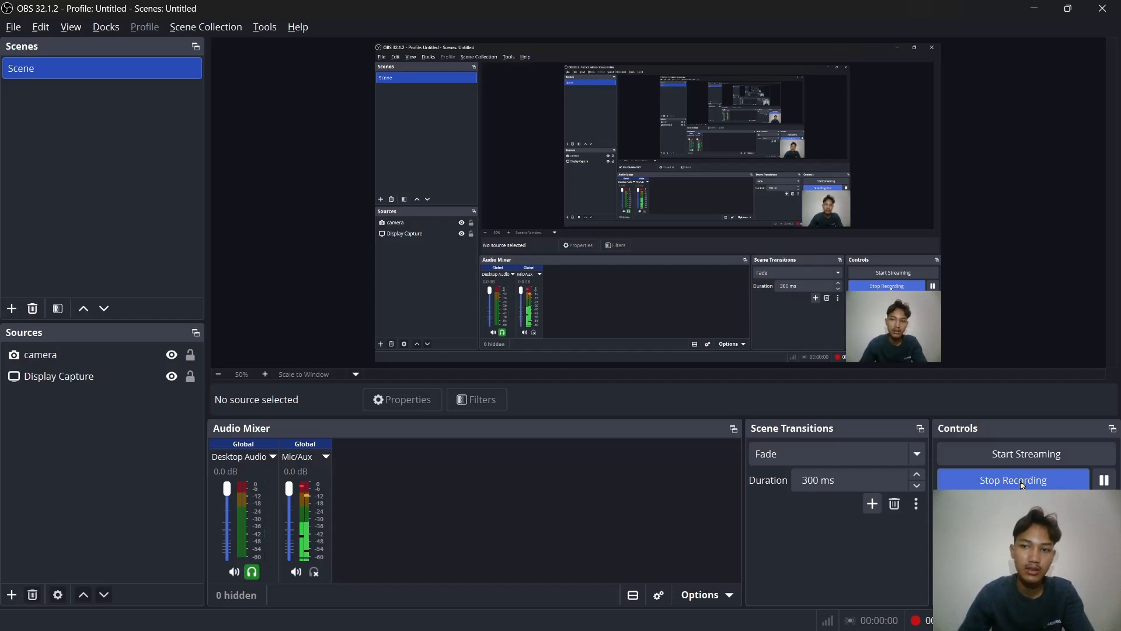
Step: Switch to Chrome, search Google for "cropwat 8.0" and open the FAO CropWat page
{"action": "left_click", "coordinate": [1031, 16]}
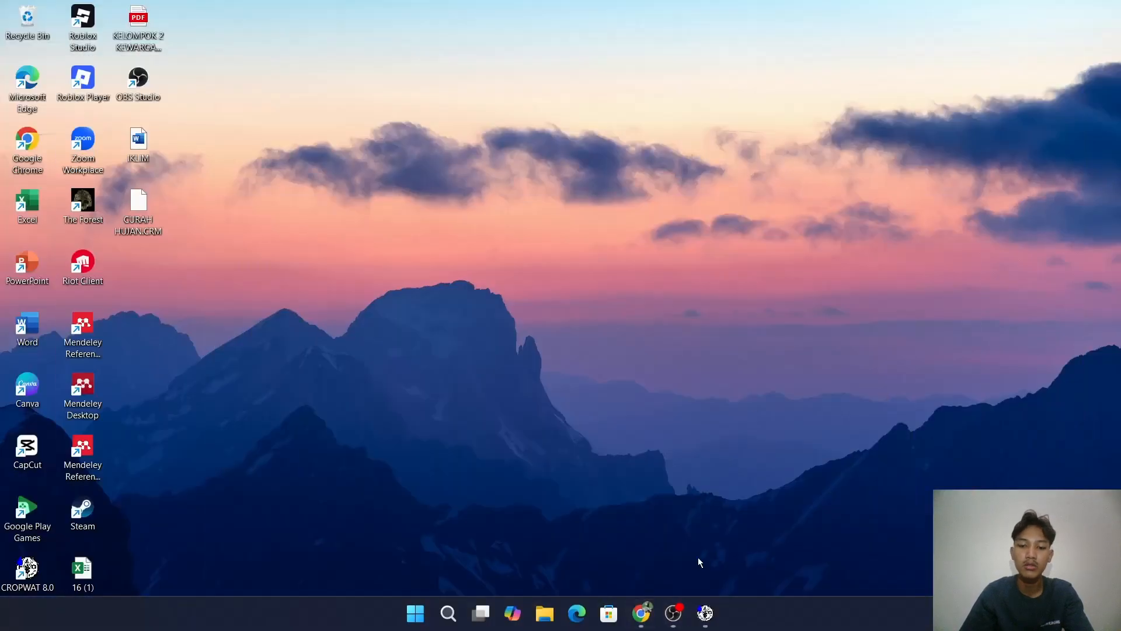
{"action": "left_click", "coordinate": [647, 619]}
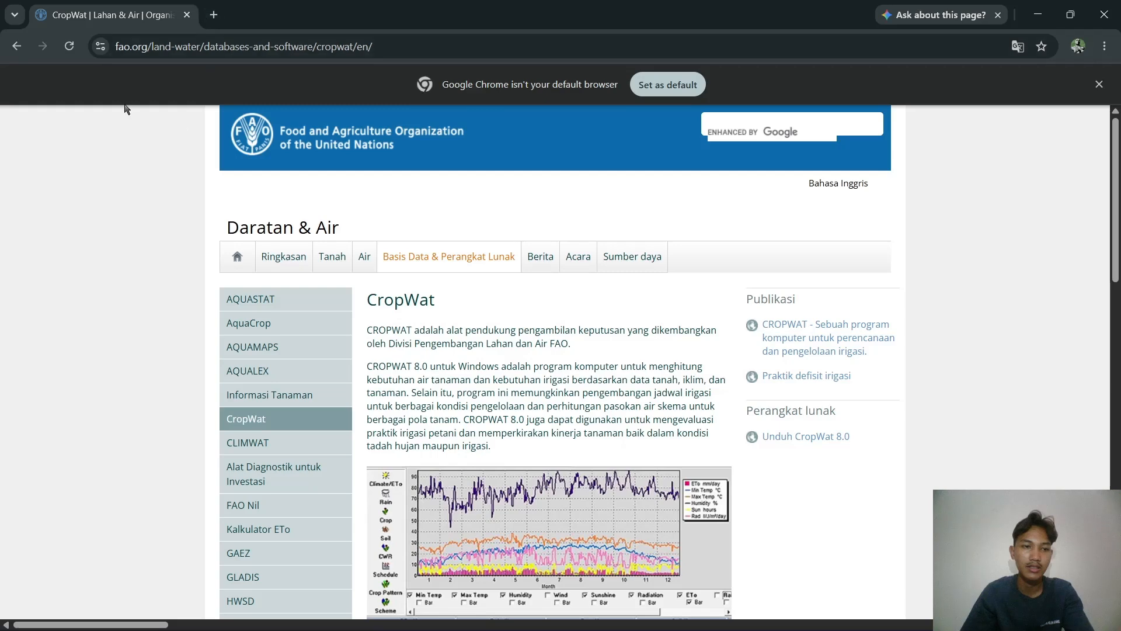
{"action": "left_click", "coordinate": [14, 45]}
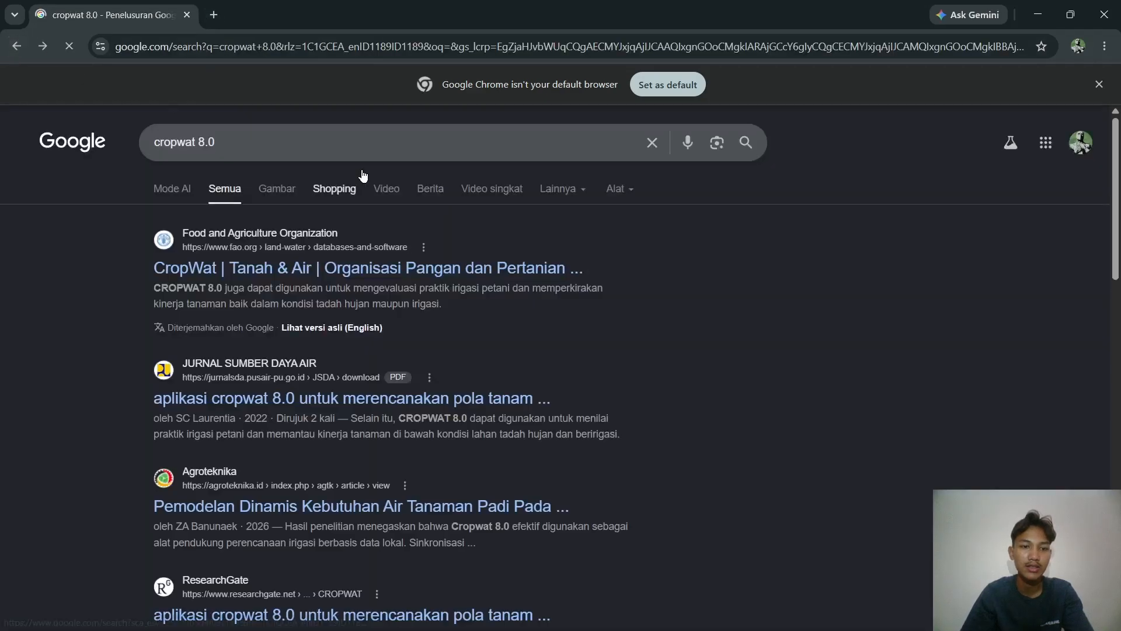
{"action": "left_click", "coordinate": [647, 142]}
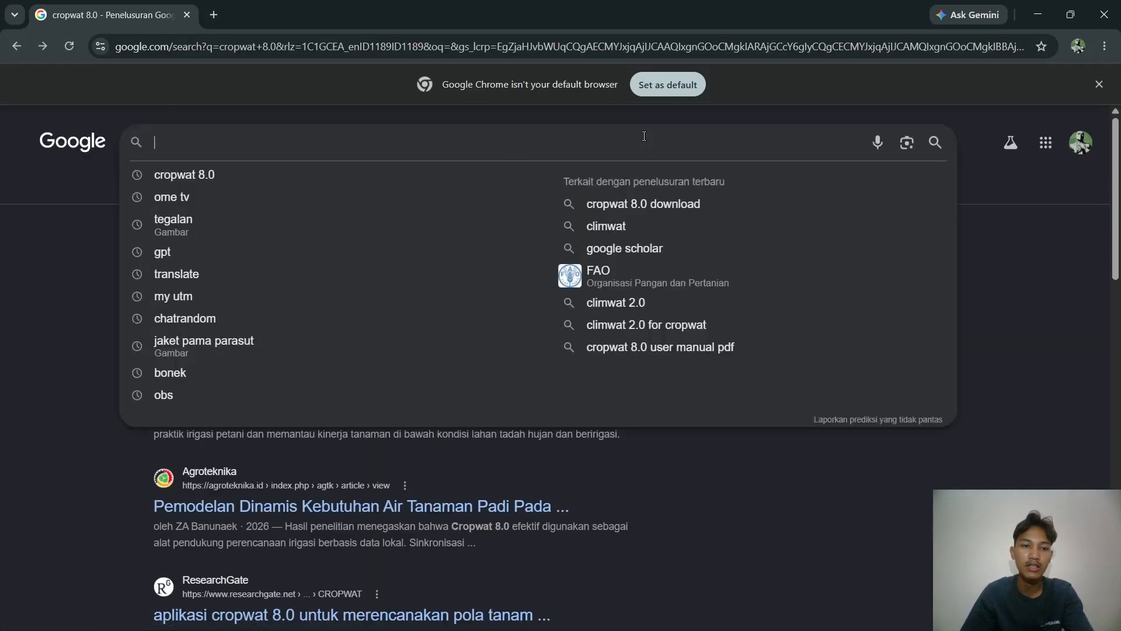
{"action": "left_click", "coordinate": [216, 176]}
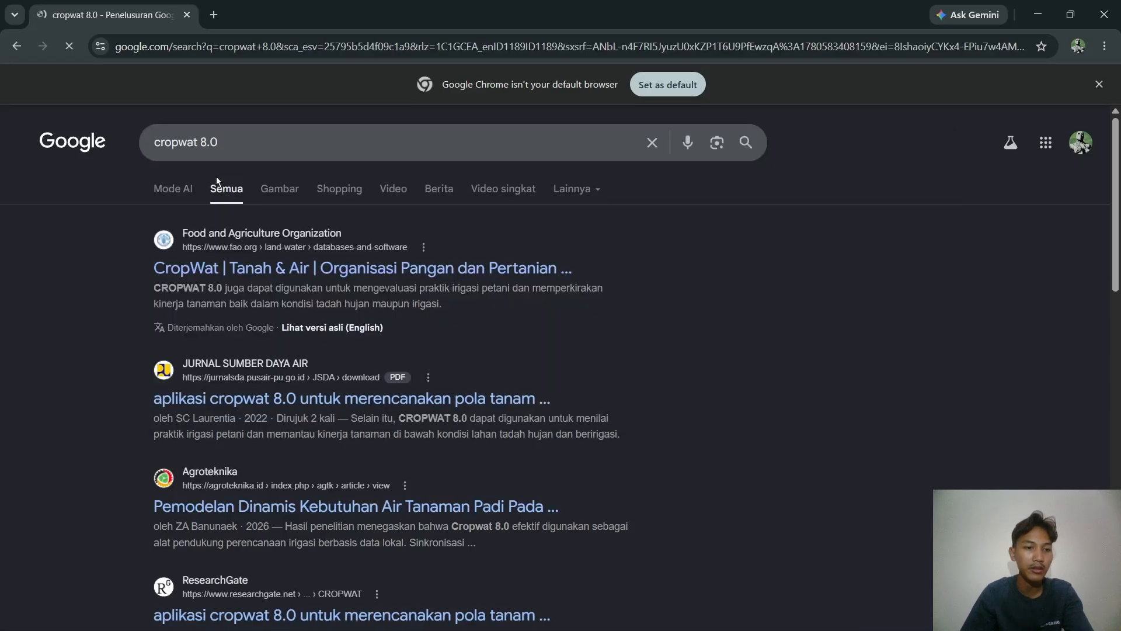
{"action": "left_click", "coordinate": [232, 270]}
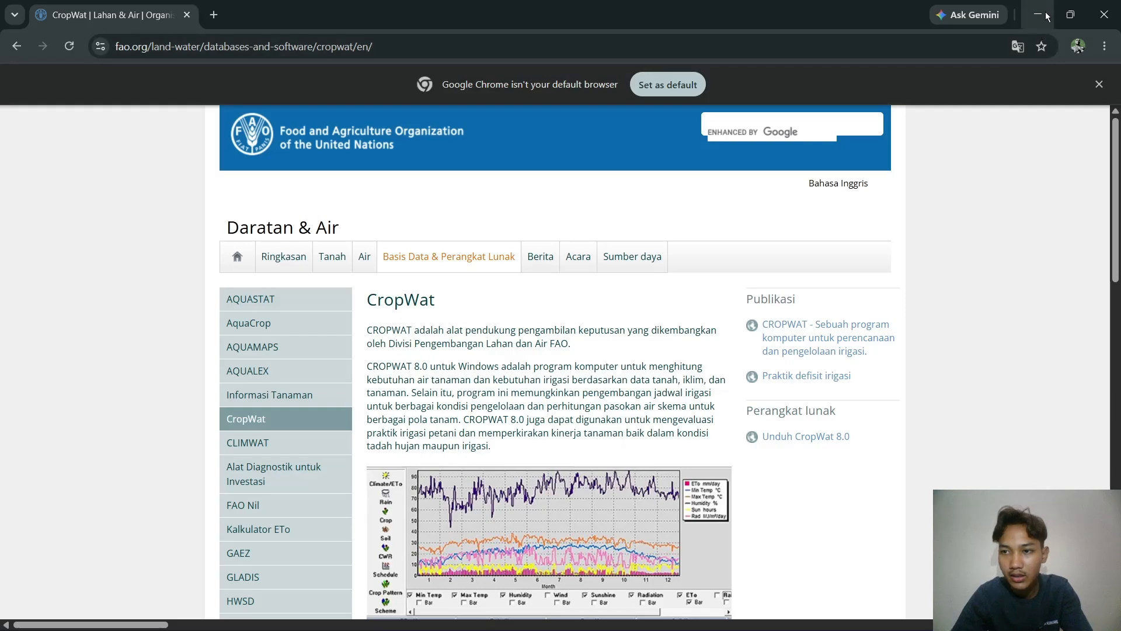
Step: Switch to CROPWAT, view the blank monthly Climate/ETo data window and close it
{"action": "left_click", "coordinate": [1047, 16]}
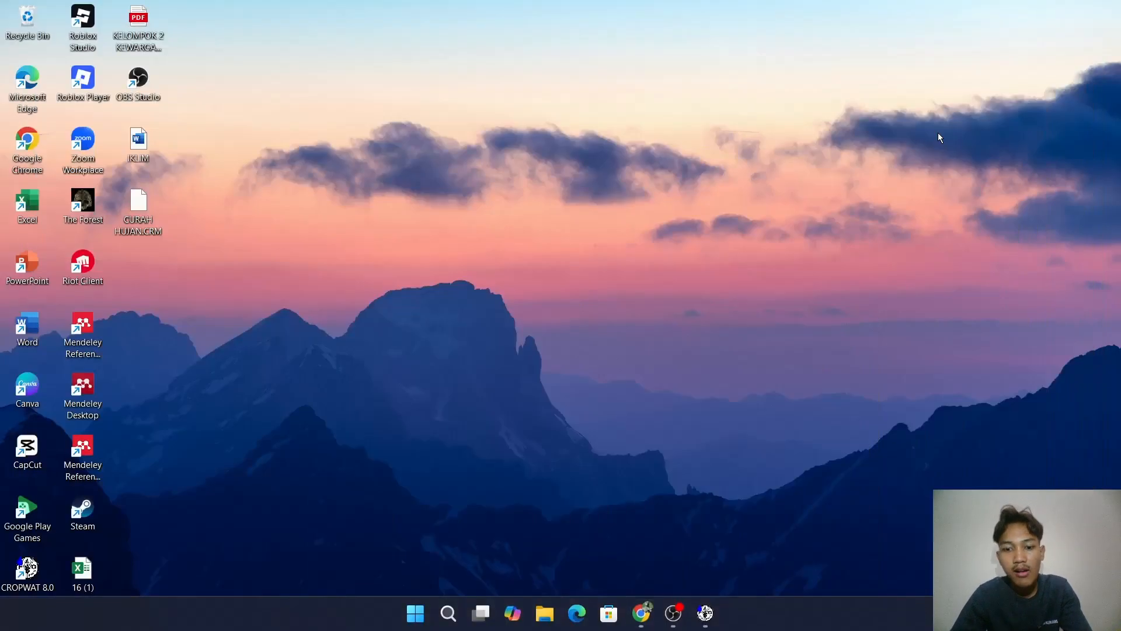
{"action": "key", "text": "alt+Tab"}
{"action": "key", "text": "alt+Tab"}
{"action": "key", "text": "Tab"}
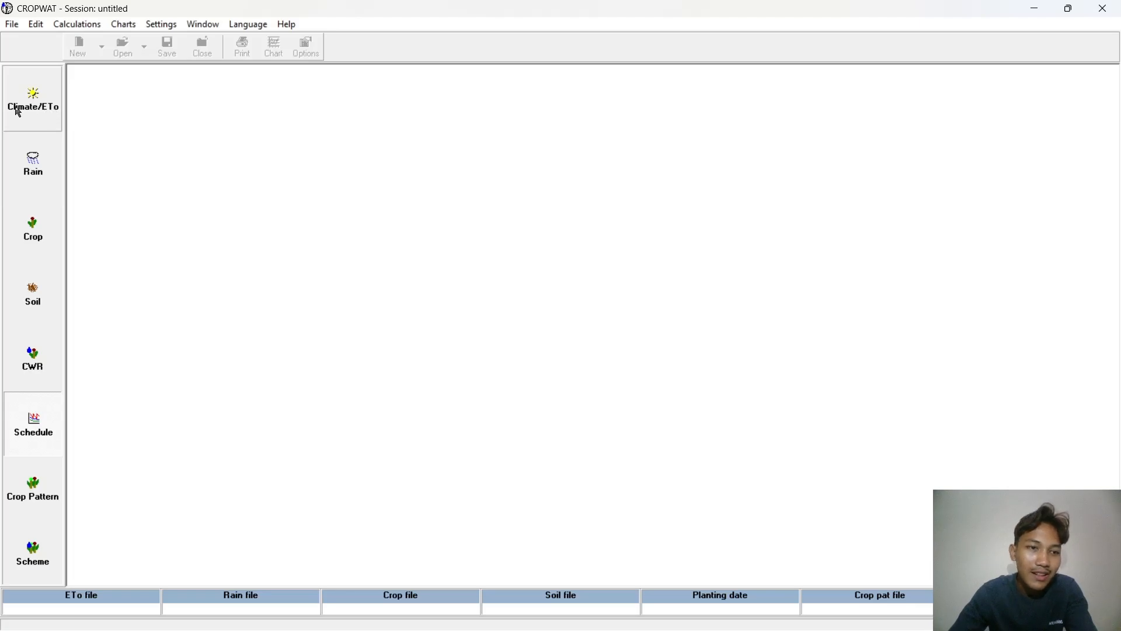
{"action": "left_click", "coordinate": [33, 98]}
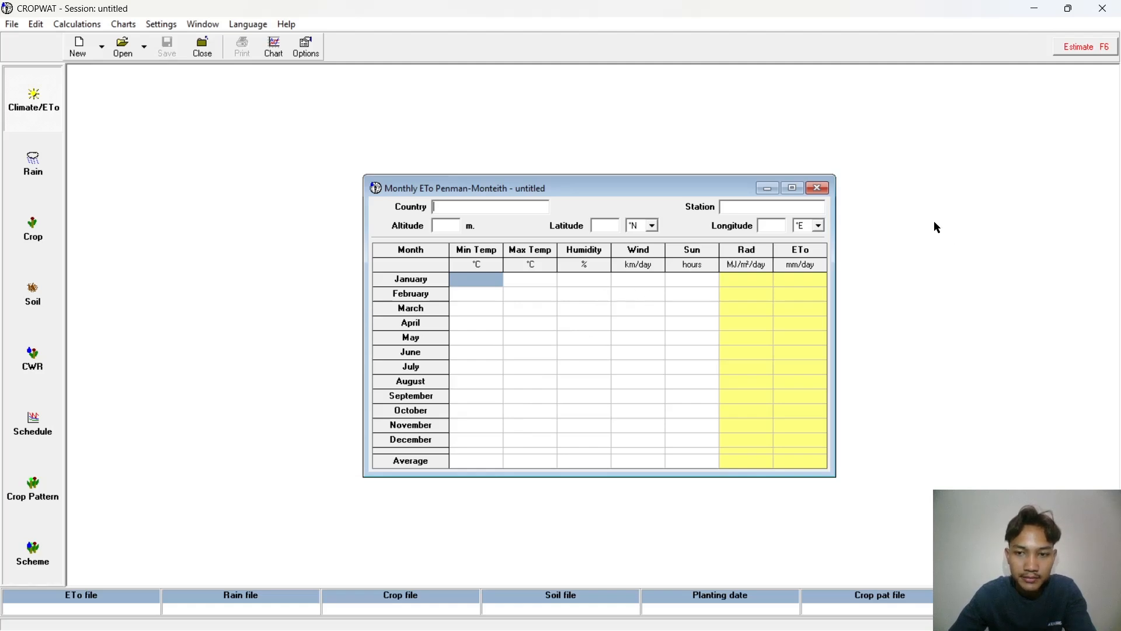
{"action": "left_click", "coordinate": [767, 189]}
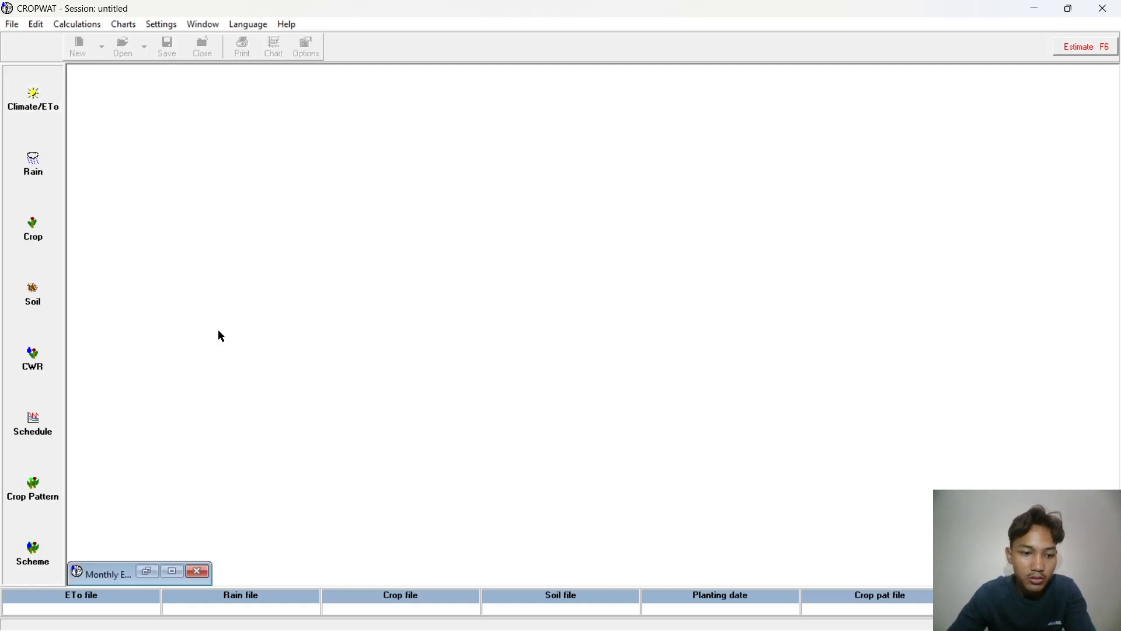
{"action": "left_click", "coordinate": [197, 572]}
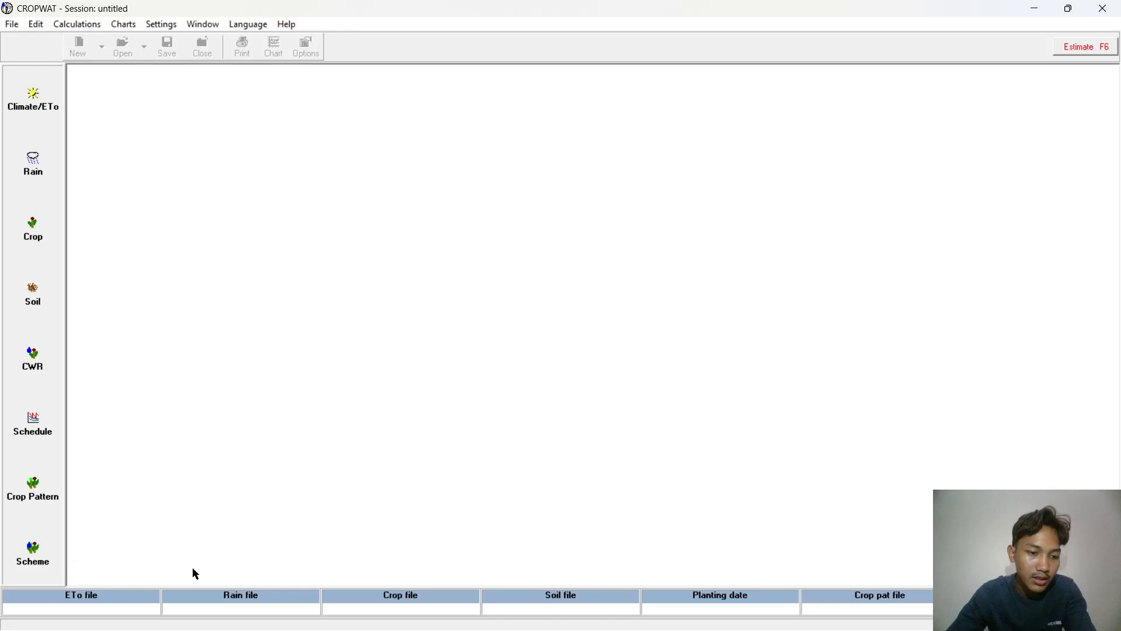
Step: View the blank Rain, Crop and Soil data windows one after another, closing each one
{"action": "left_click", "coordinate": [32, 167]}
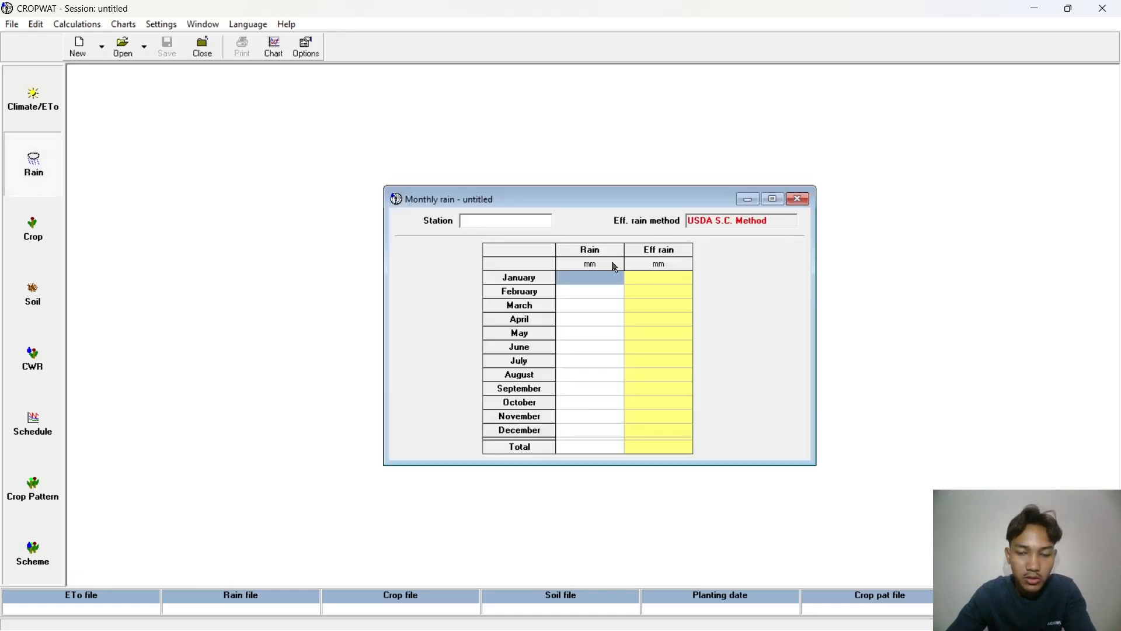
{"action": "left_click", "coordinate": [797, 199]}
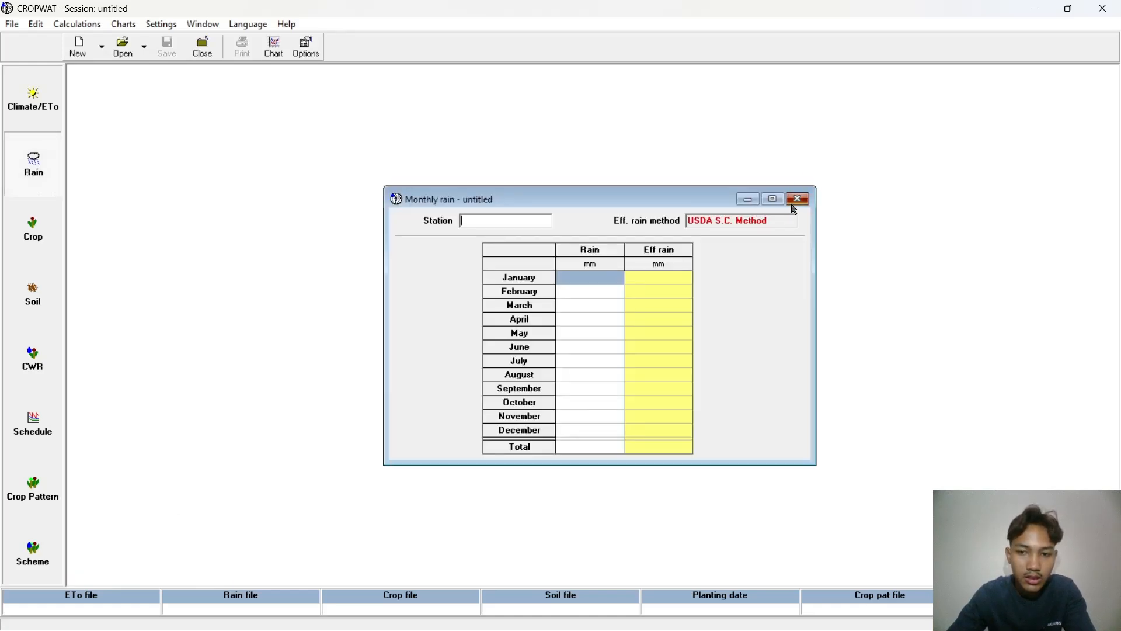
{"action": "left_click", "coordinate": [34, 236]}
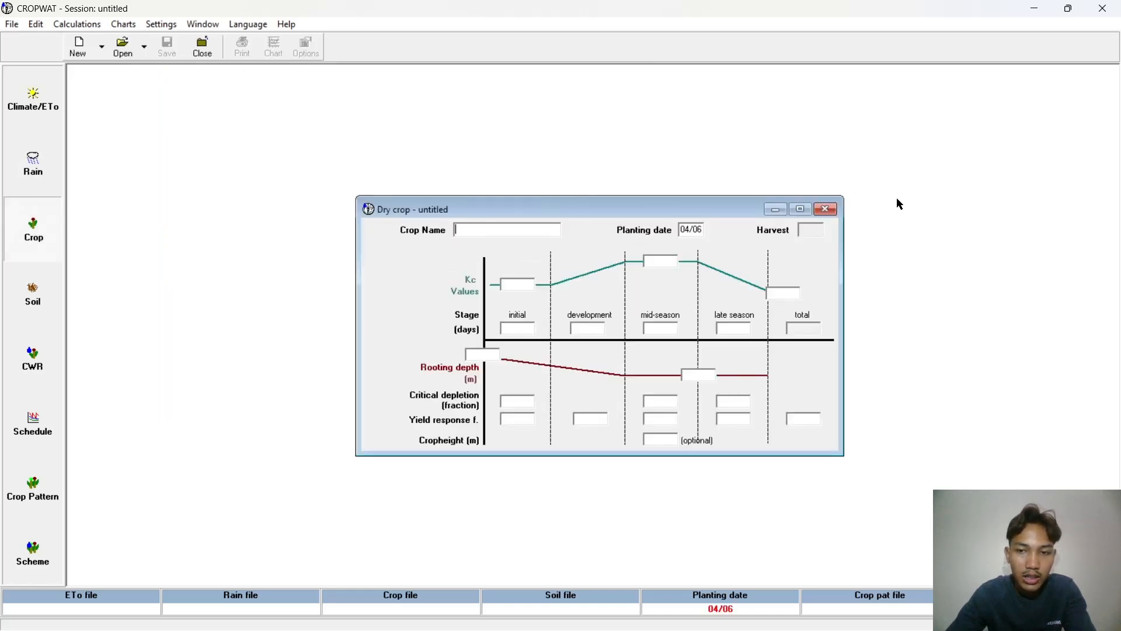
{"action": "left_click", "coordinate": [826, 210]}
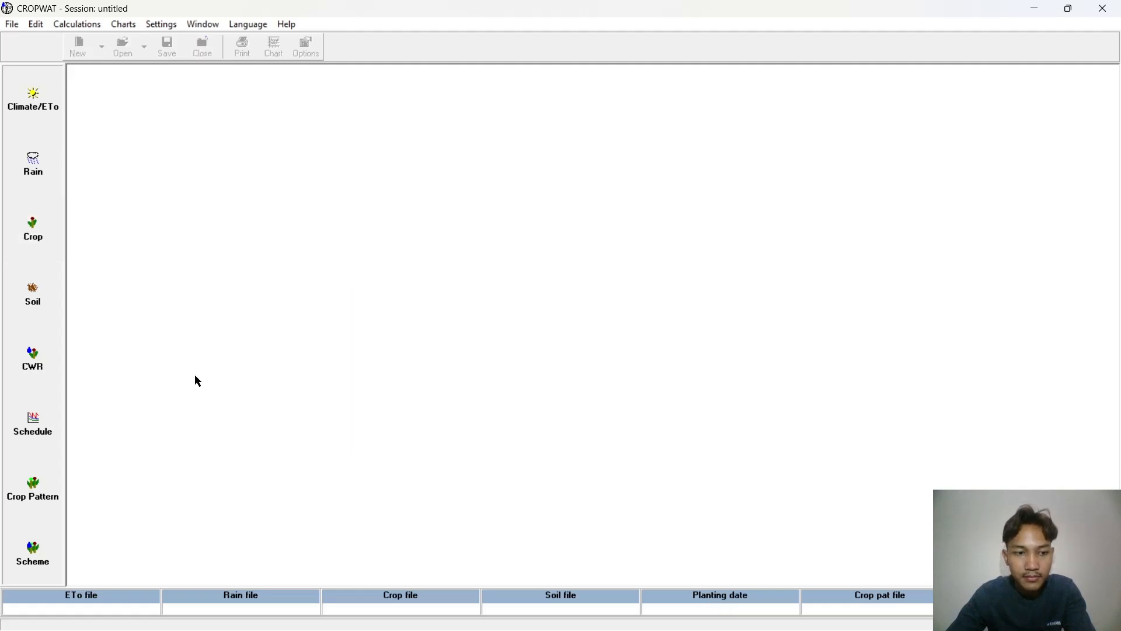
{"action": "left_click", "coordinate": [14, 298]}
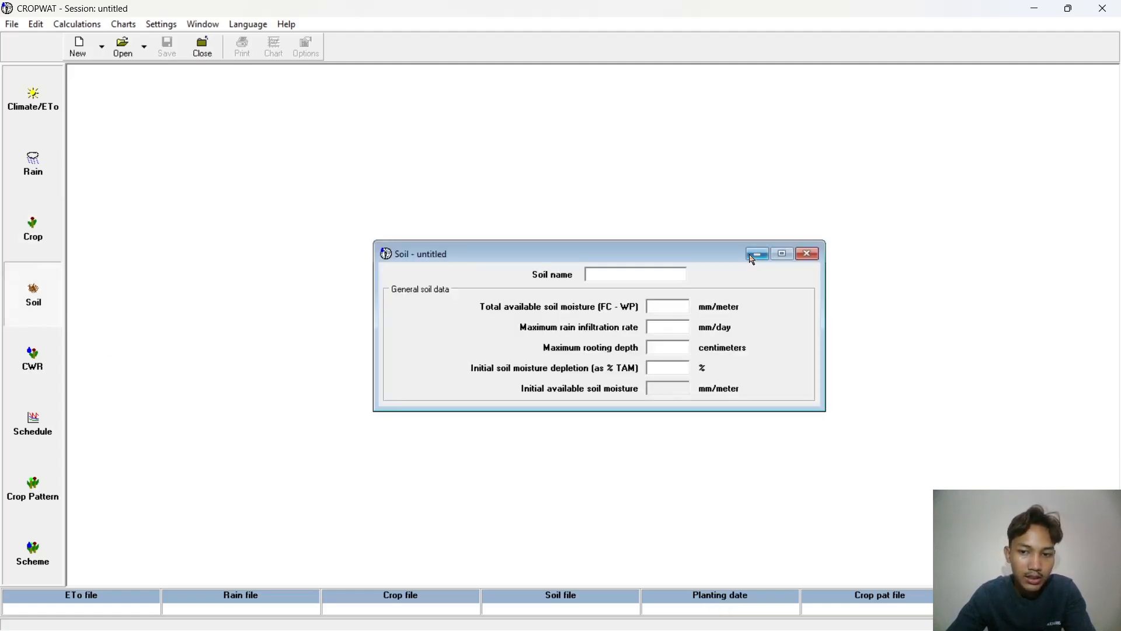
{"action": "left_click", "coordinate": [806, 255]}
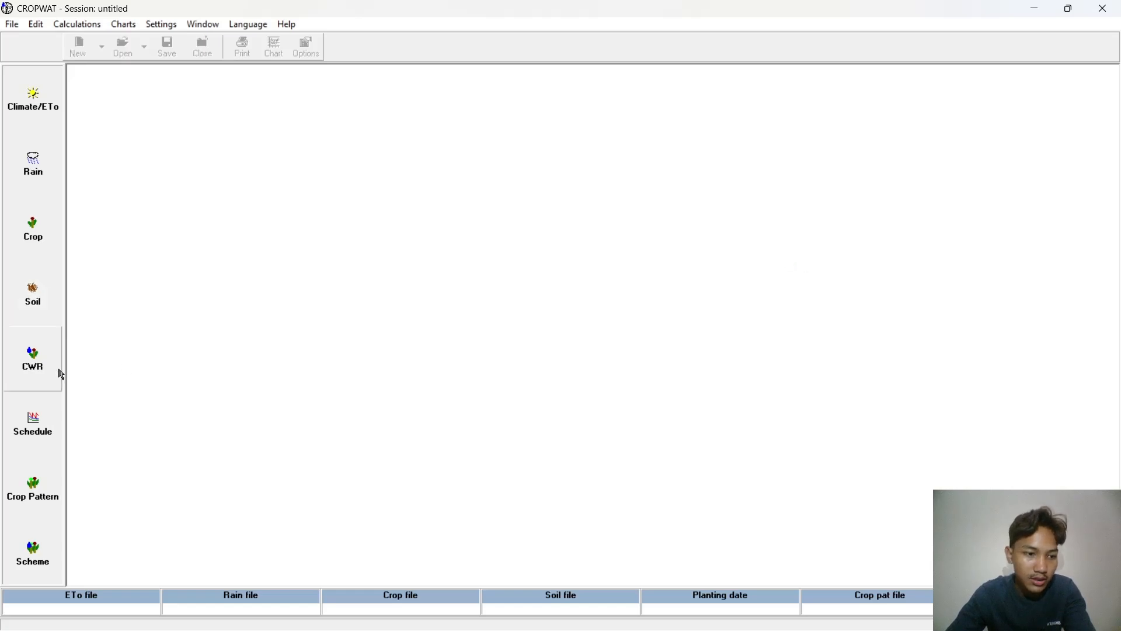
Step: Try to calculate the crop water requirements and the irrigation schedule without input data, dismissing each error
{"action": "left_click", "coordinate": [43, 369]}
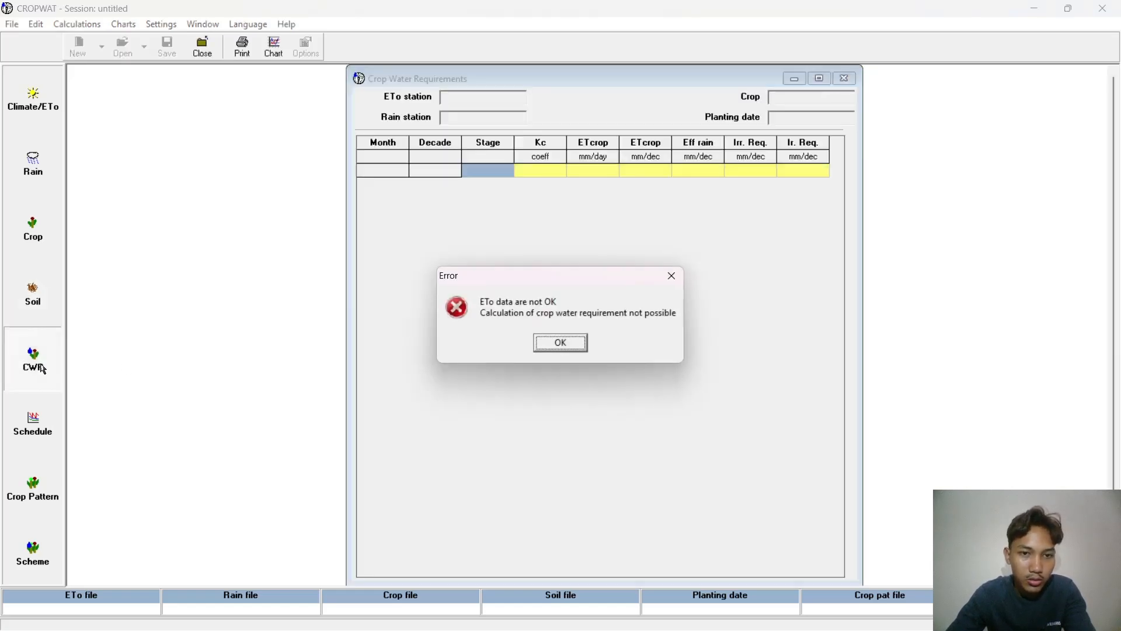
{"action": "left_click", "coordinate": [682, 282]}
{"action": "left_click", "coordinate": [29, 428]}
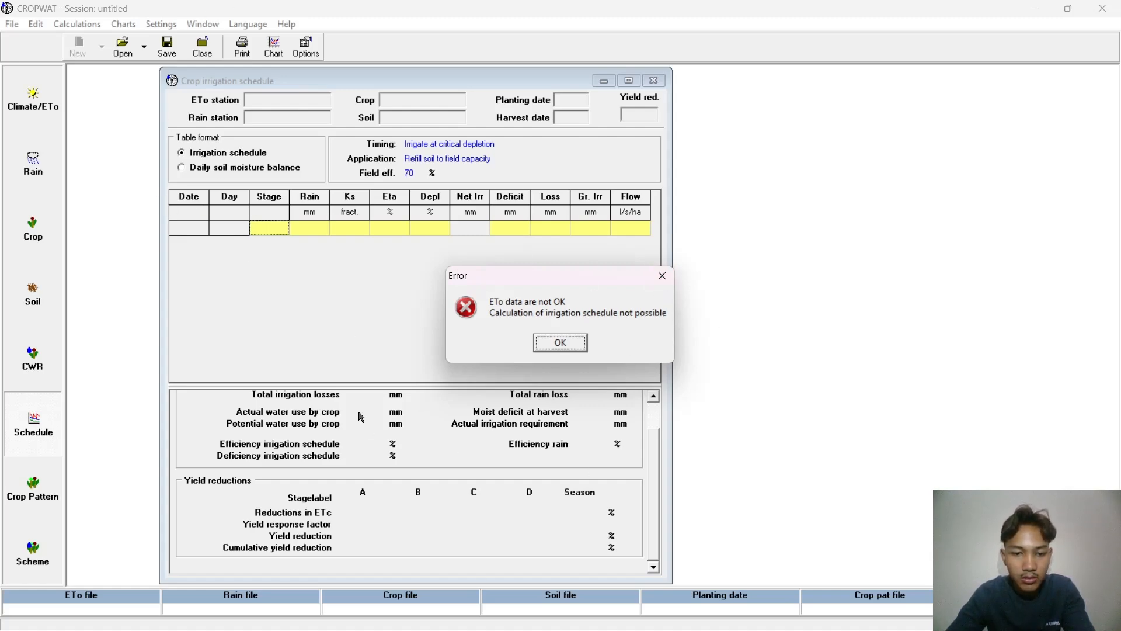
{"action": "left_click", "coordinate": [669, 283]}
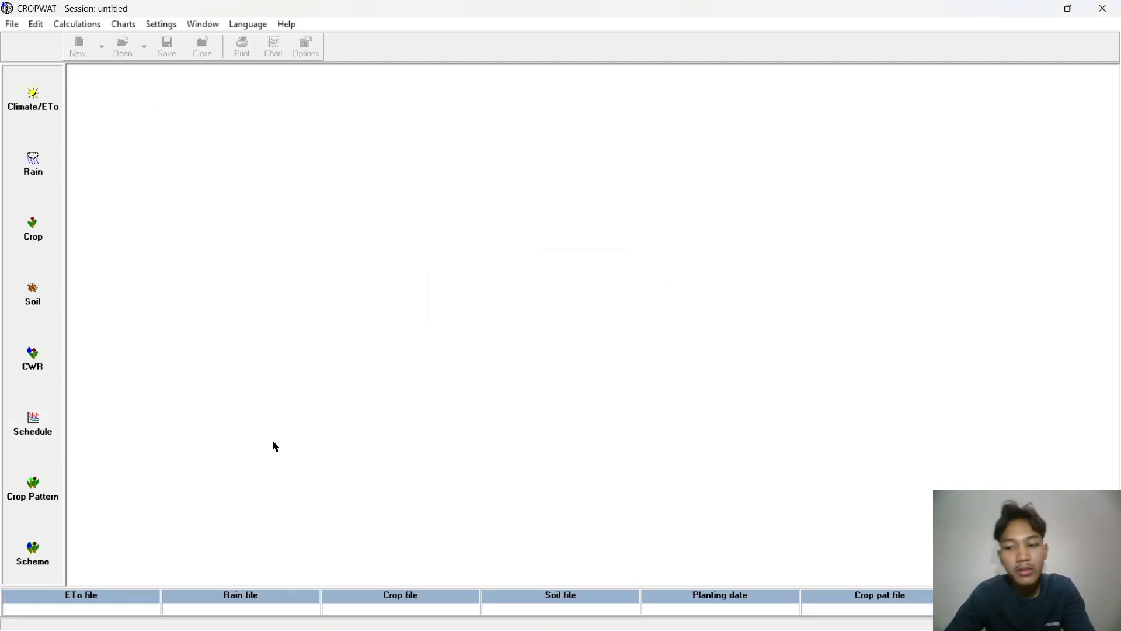
Step: Open a blank monthly ETo table and open the desktop weather workbook "16 (1)" in Excel, dismissing the activation wizard
{"action": "left_click", "coordinate": [55, 126]}
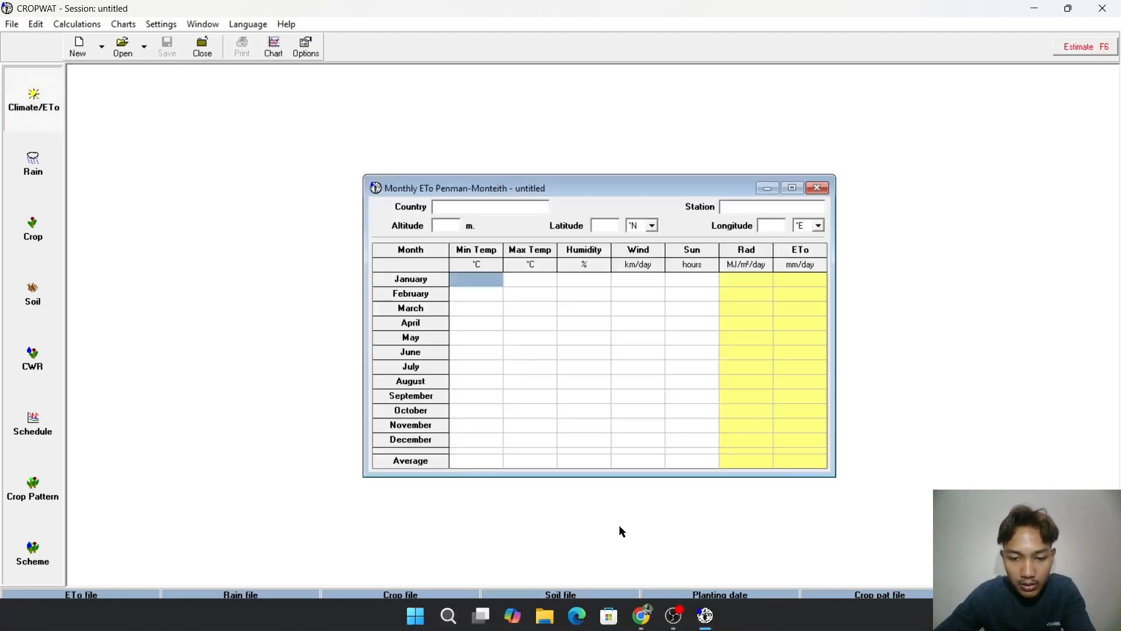
{"action": "left_click", "coordinate": [1034, 8]}
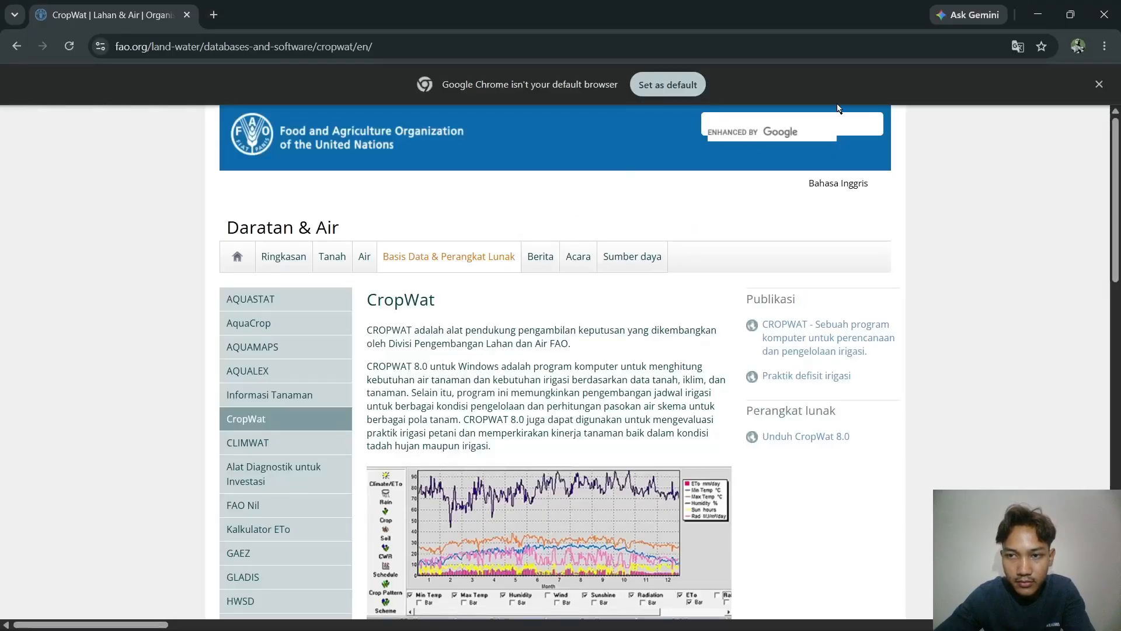
{"action": "left_click", "coordinate": [1040, 14]}
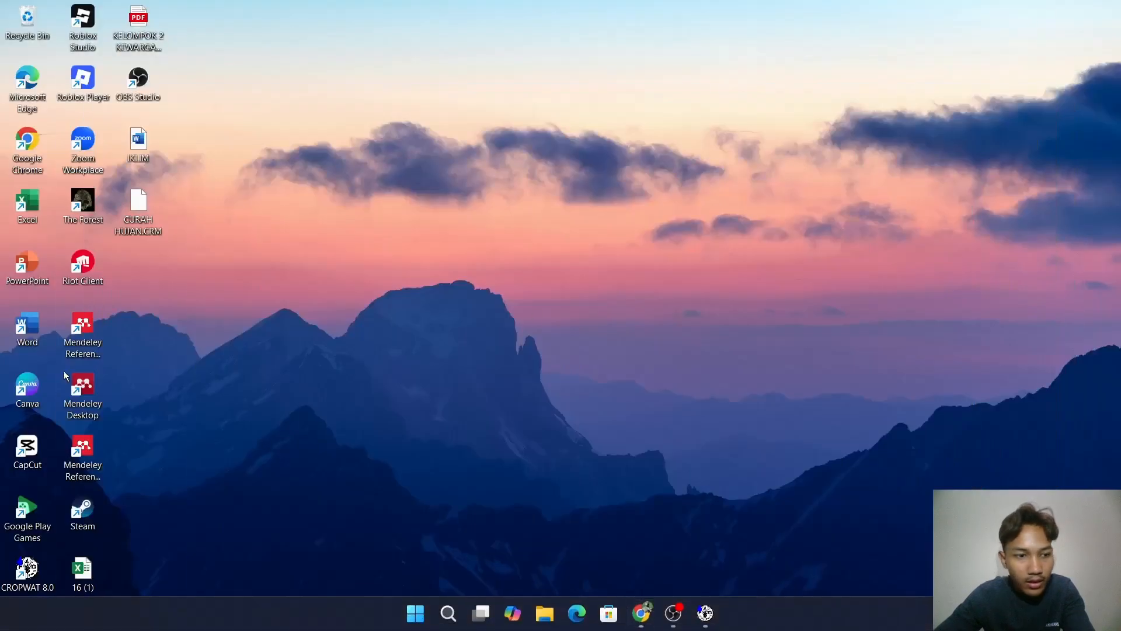
{"action": "double_click", "coordinate": [82, 575]}
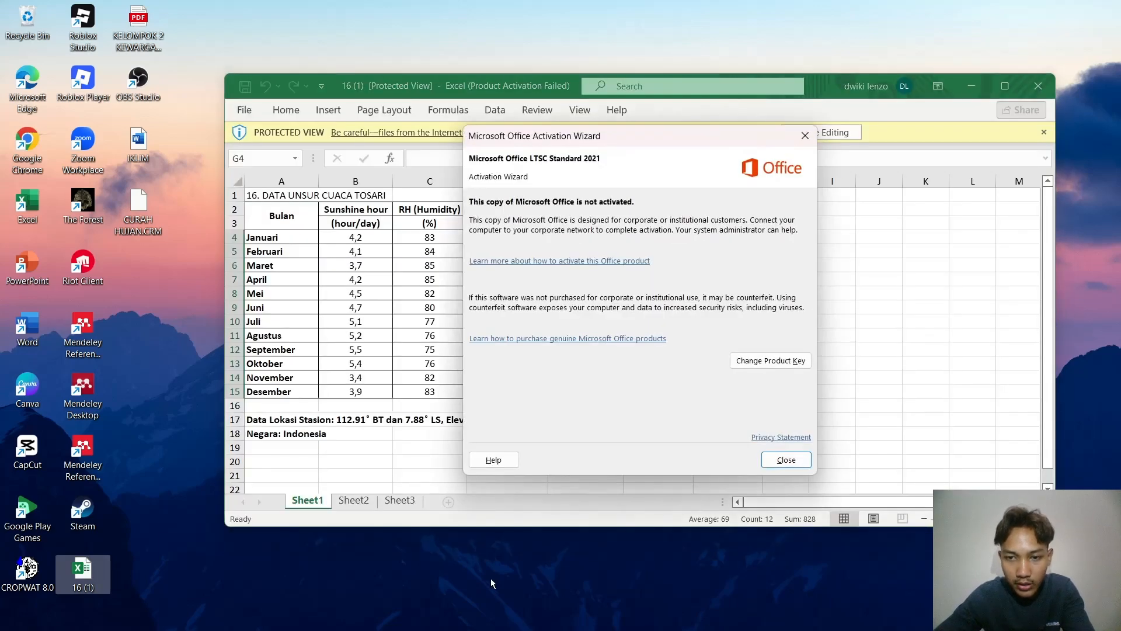
{"action": "left_click", "coordinate": [785, 460]}
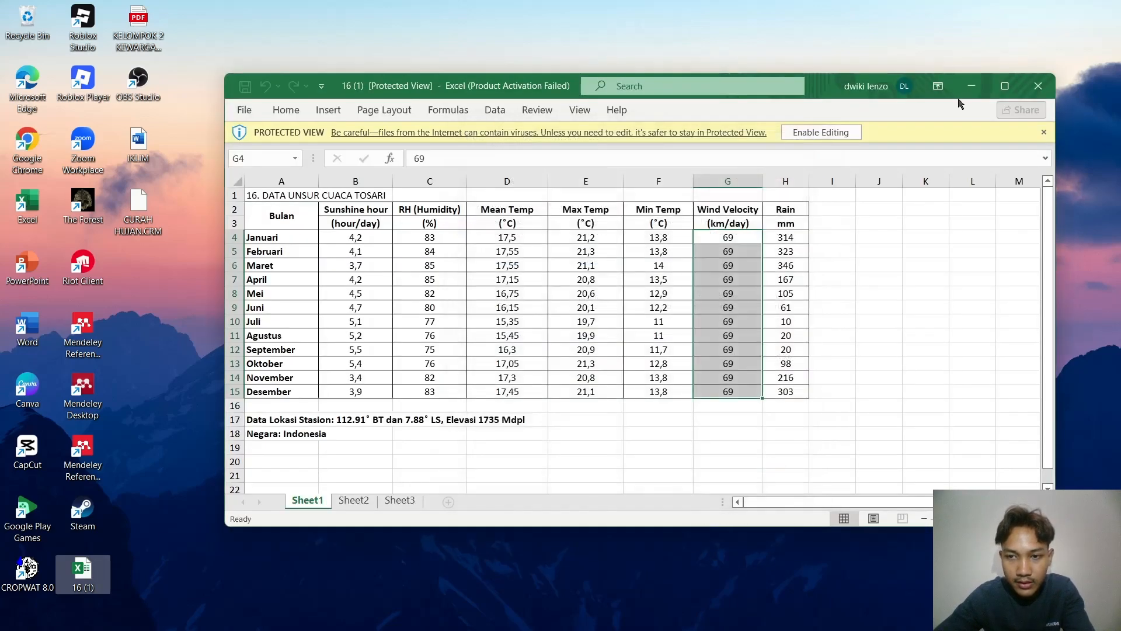
Step: Arrange CROPWAT and the Excel weather workbook side by side and maximize the monthly ETo window inside CROPWAT
{"action": "mouse_move", "coordinate": [690, 610]}
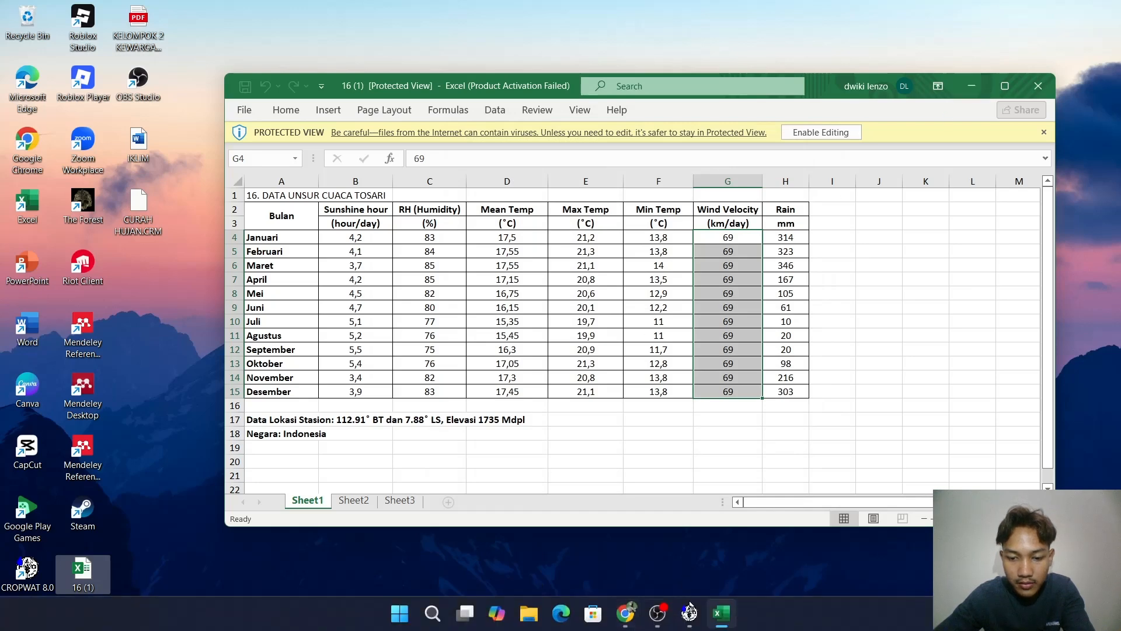
{"action": "left_click", "coordinate": [690, 612]}
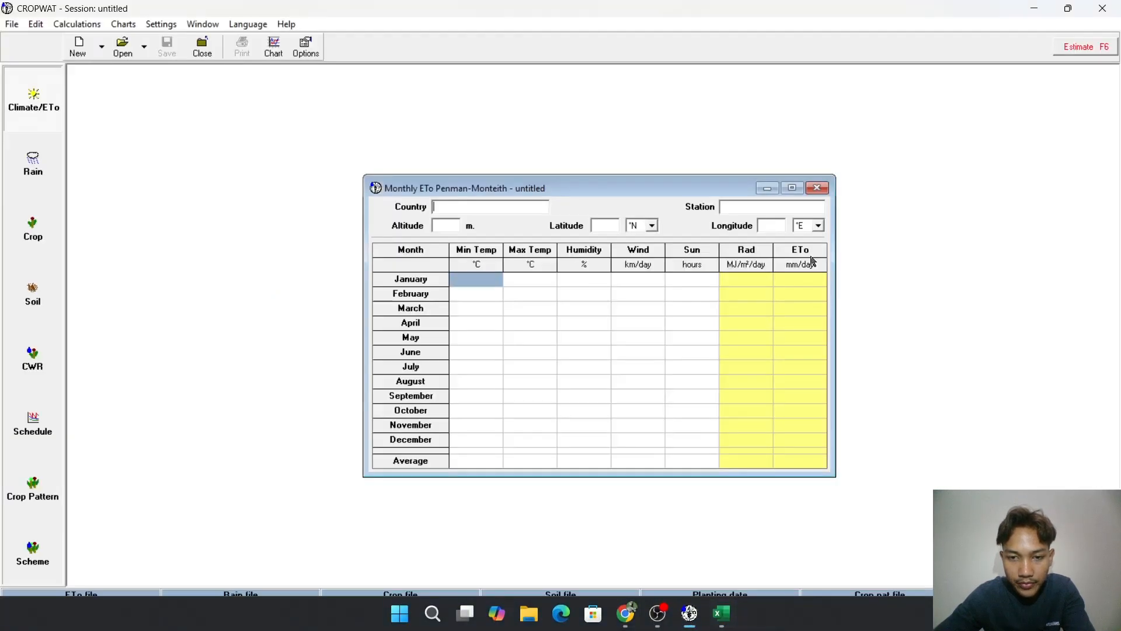
{"action": "mouse_move", "coordinate": [1078, 14]}
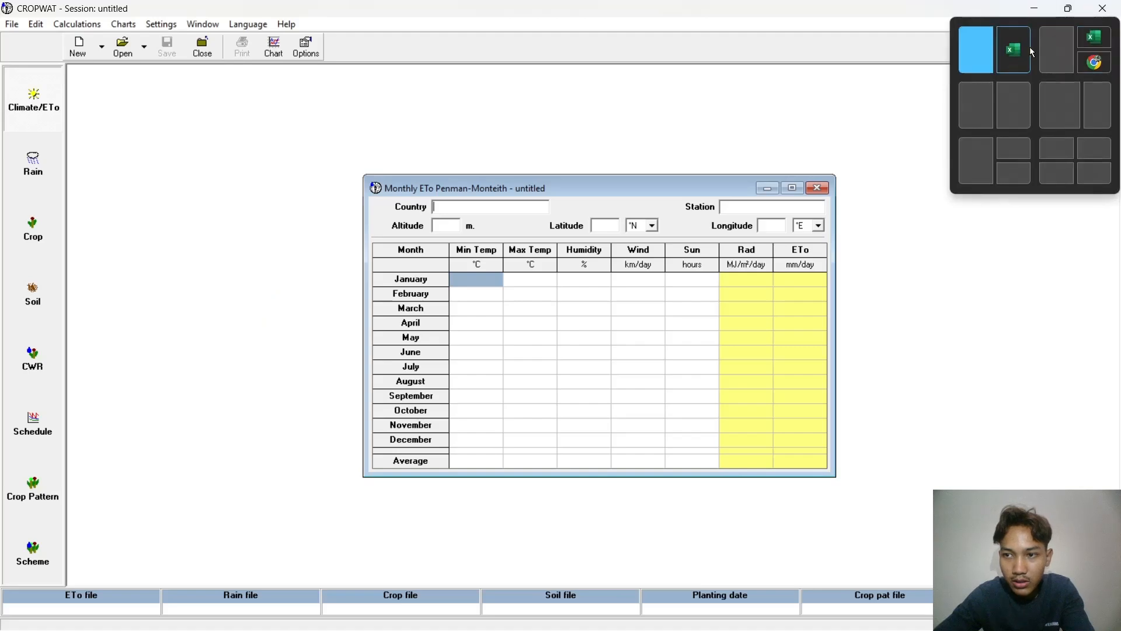
{"action": "left_click", "coordinate": [1031, 52]}
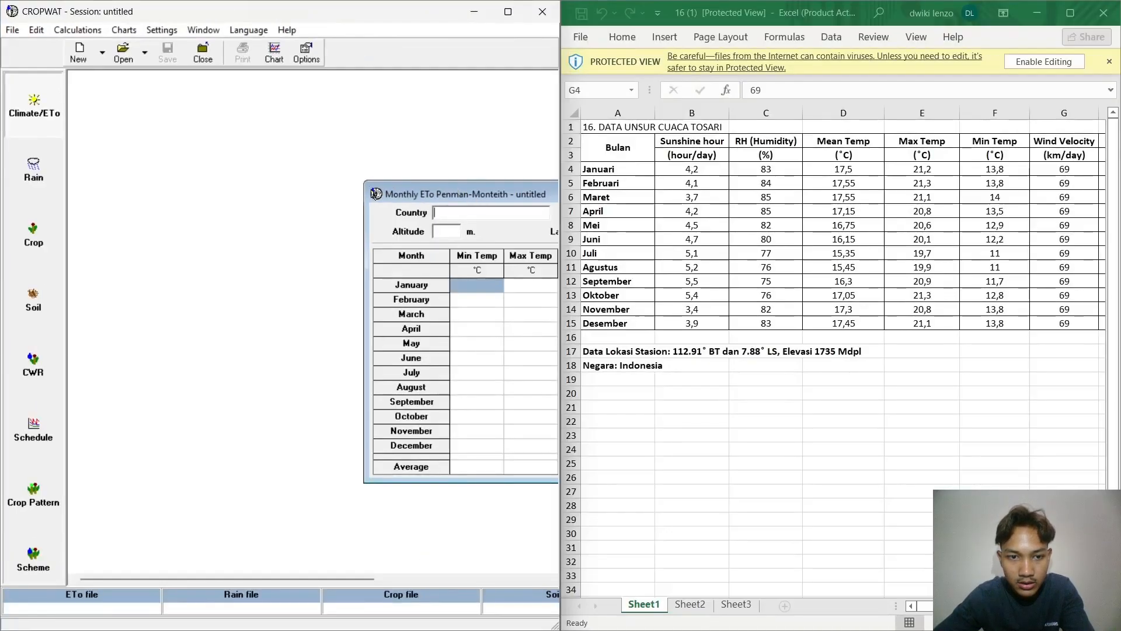
{"action": "double_click", "coordinate": [390, 194]}
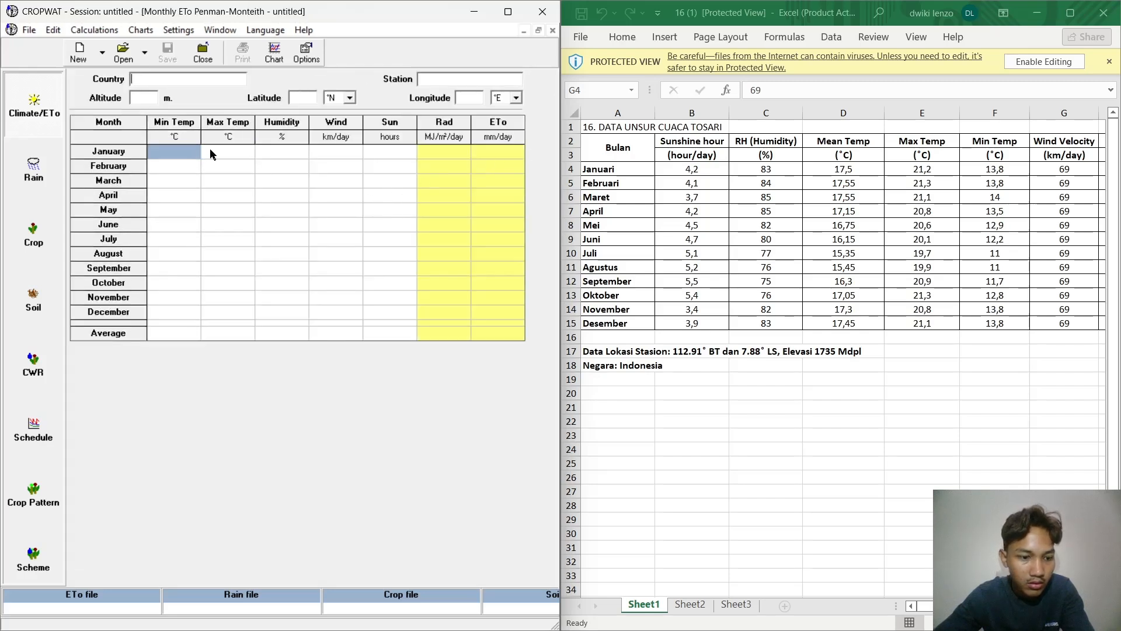
Step: Close CROPWAT without saving the climate data or the session, and relaunch it with a fresh session
{"action": "left_click", "coordinate": [502, 16]}
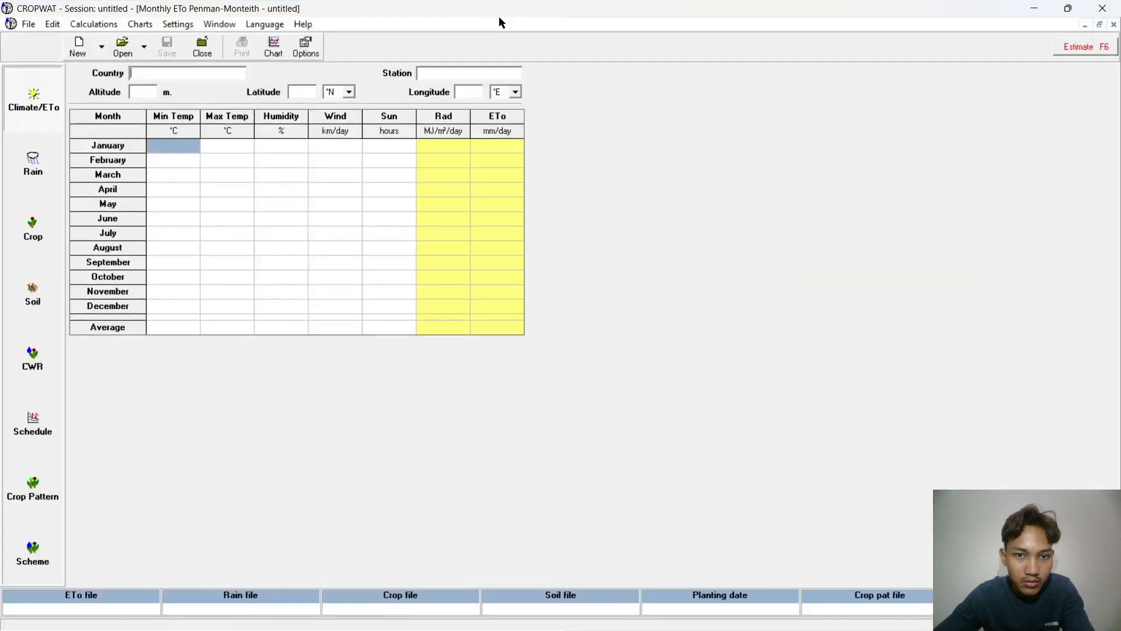
{"action": "left_click", "coordinate": [1078, 53]}
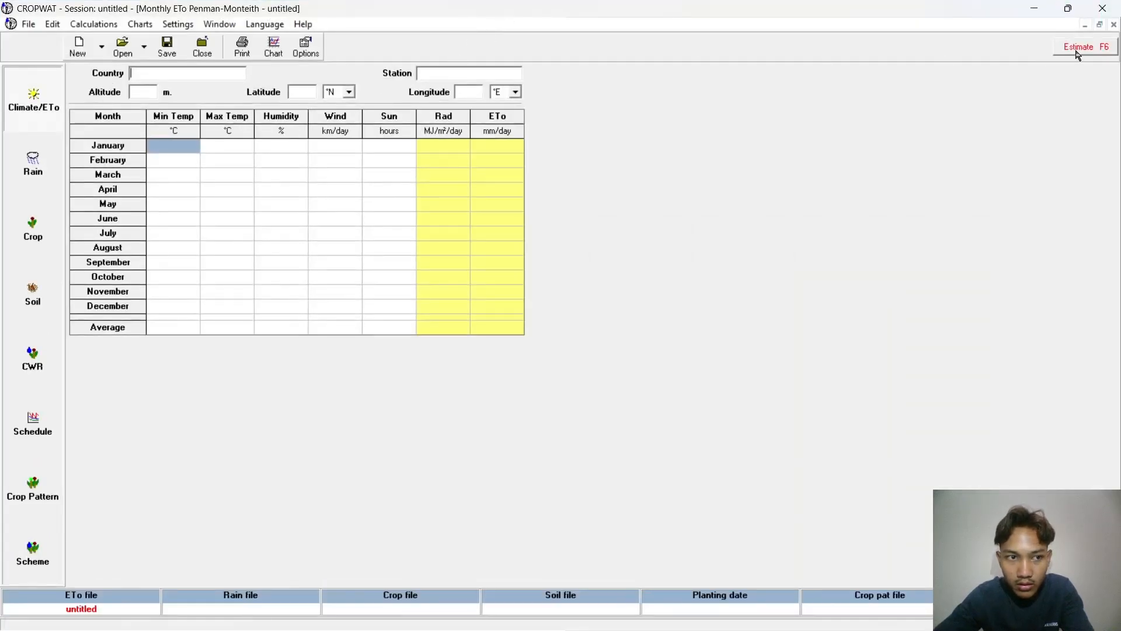
{"action": "left_click", "coordinate": [1103, 8]}
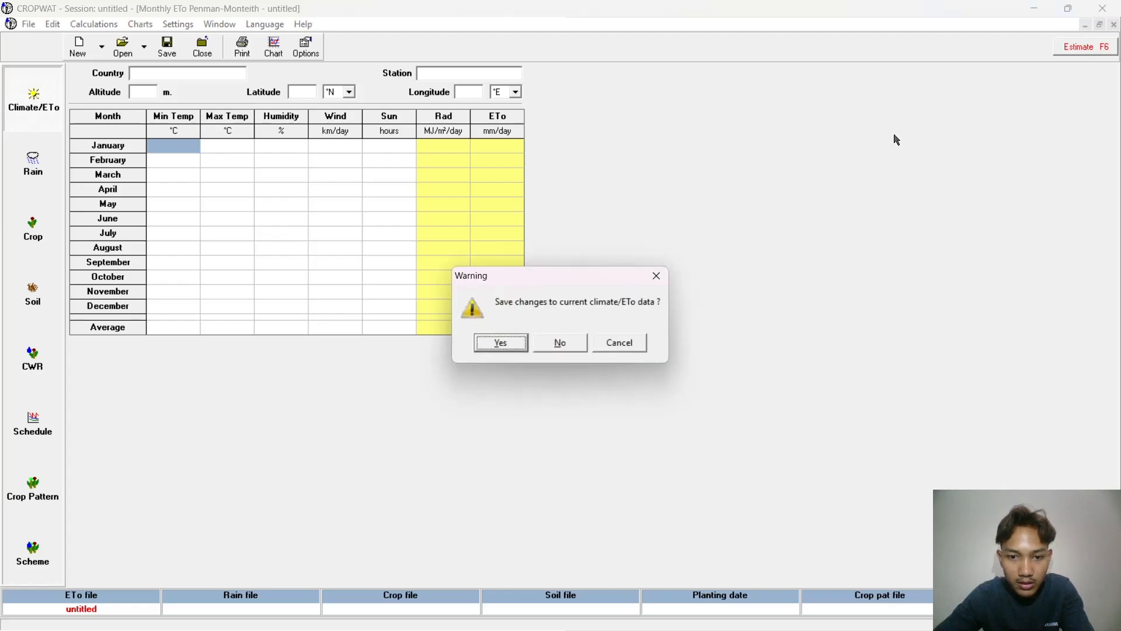
{"action": "left_click", "coordinate": [569, 342]}
{"action": "left_click", "coordinate": [568, 342]}
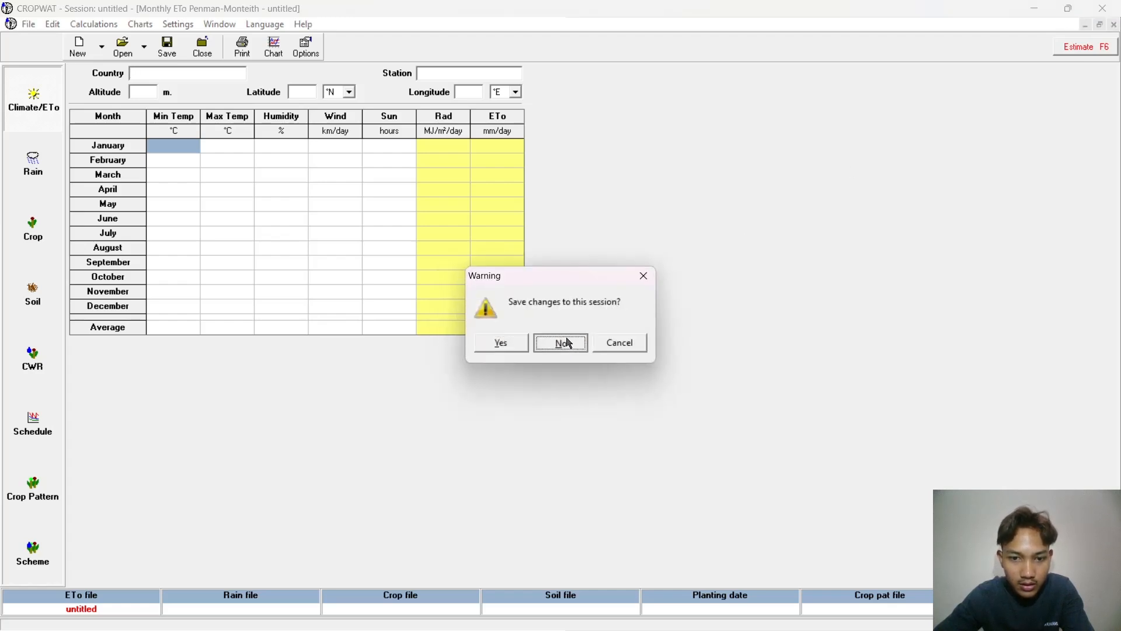
{"action": "double_click", "coordinate": [27, 567]}
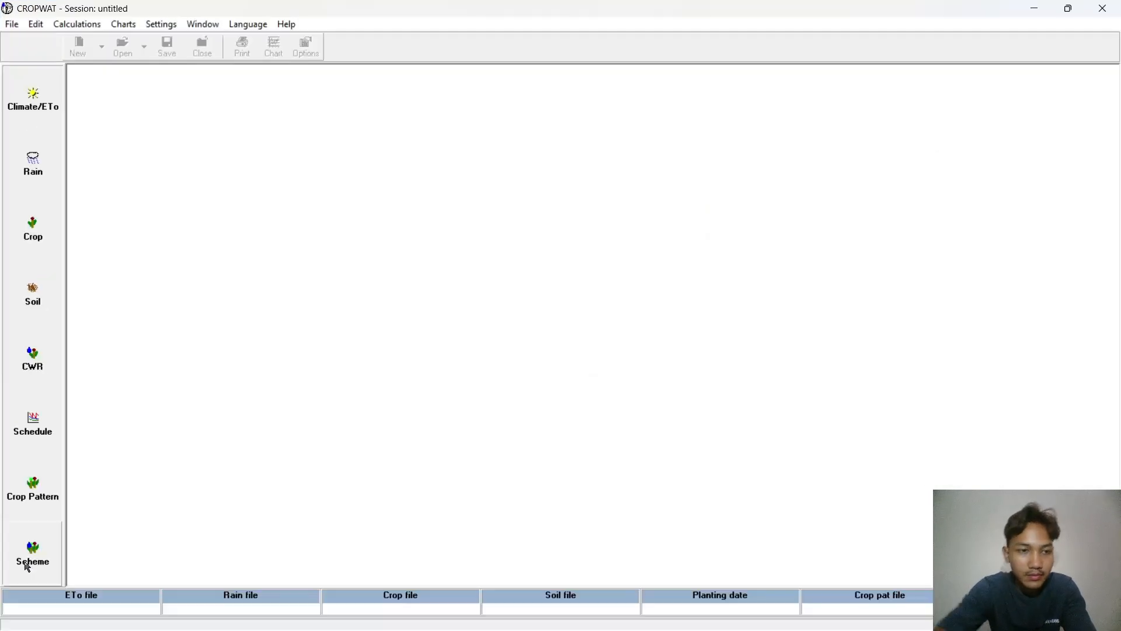
Step: Open a new monthly ETo Penman-Monteith table and set its country to INDONESIA
{"action": "left_click", "coordinate": [39, 98]}
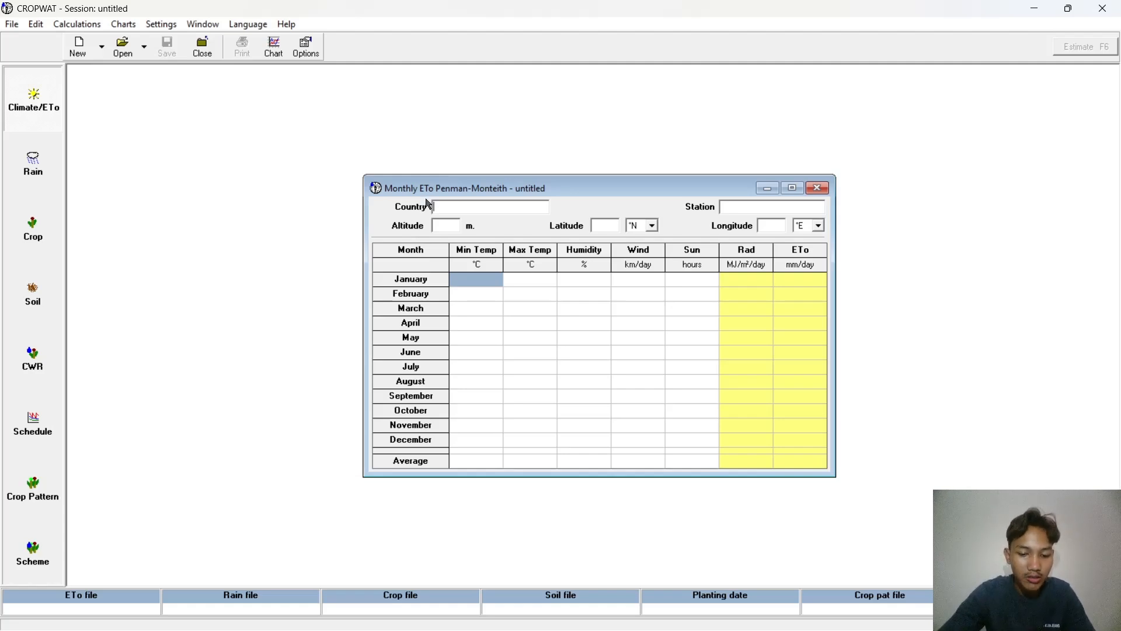
{"action": "type", "text": "INDO"}
{"action": "type", "text": "NESIA"}
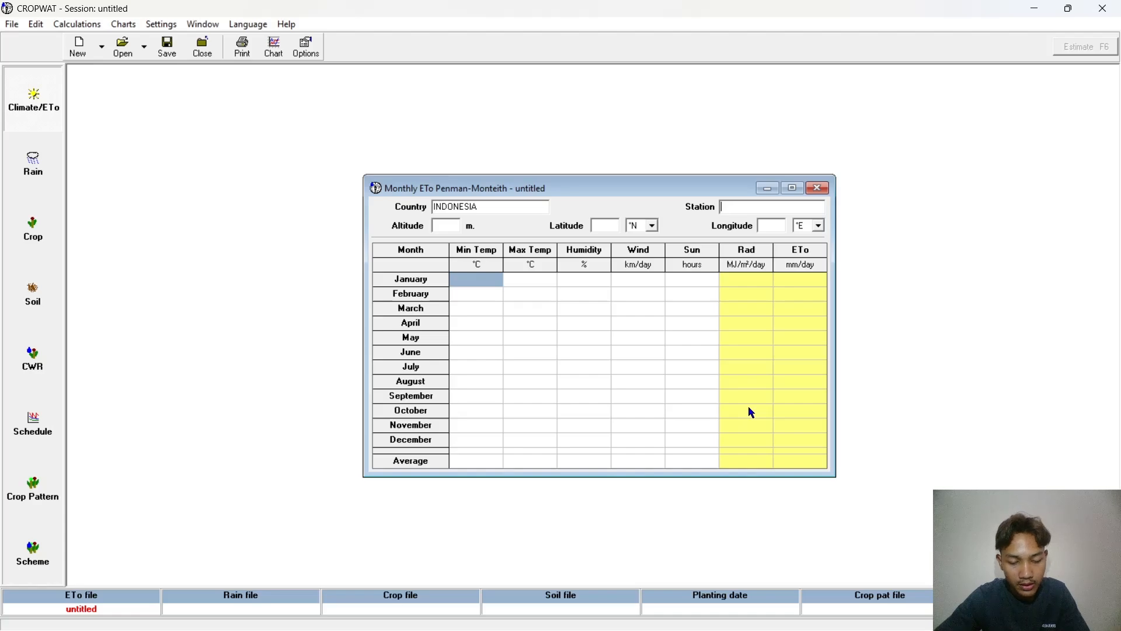
Step: Check the station name in the Excel weather workbook, return to CROPWAT and set the station to TOSARI
{"action": "key", "text": "super"}
{"action": "key", "text": "super"}
{"action": "key", "text": "alt+Tab"}
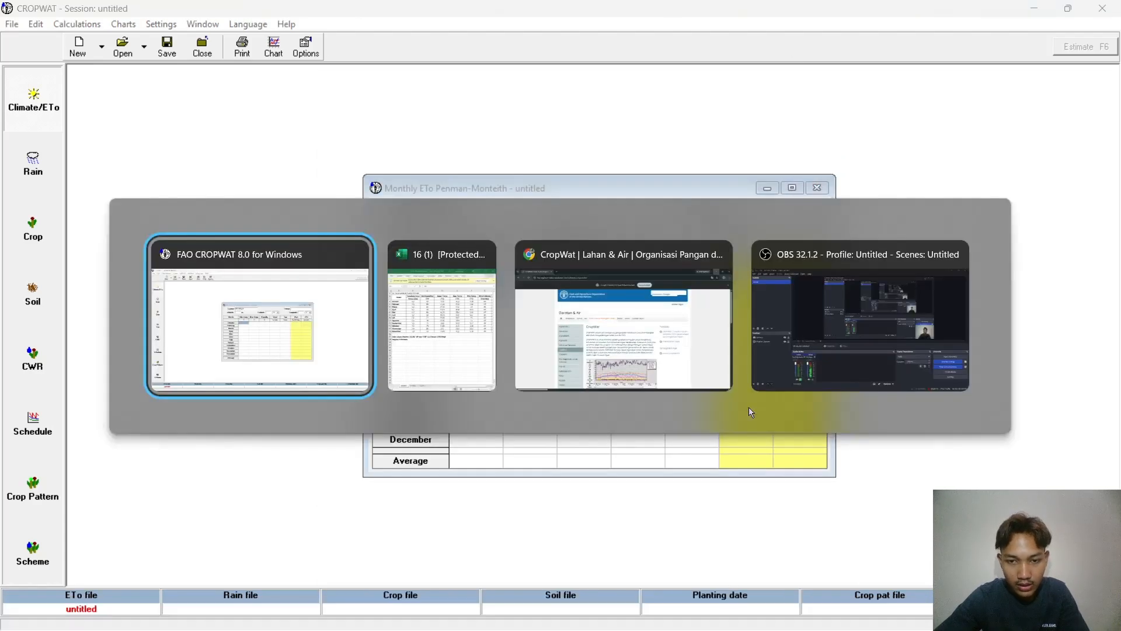
{"action": "key", "text": "alt+Tab"}
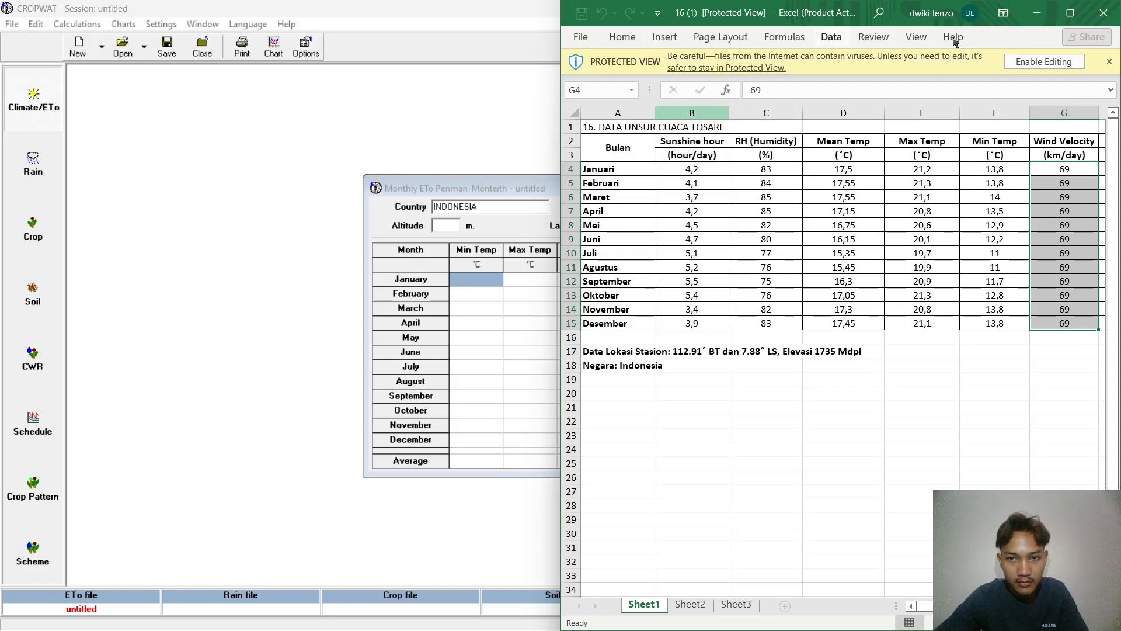
{"action": "mouse_move", "coordinate": [1070, 13]}
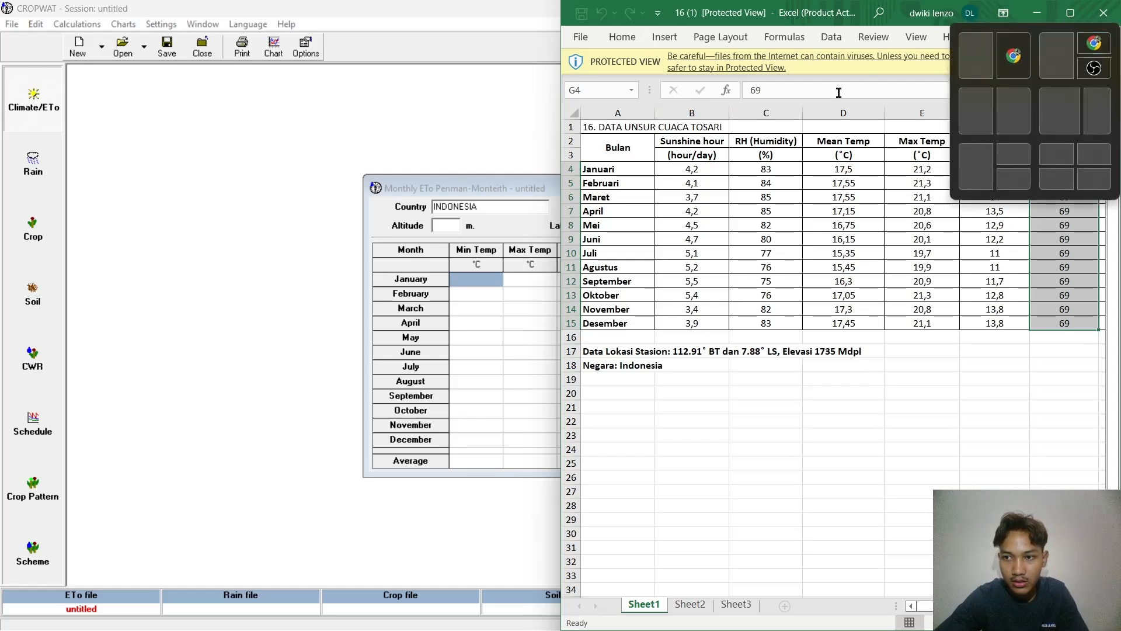
{"action": "left_click", "coordinate": [503, 111]}
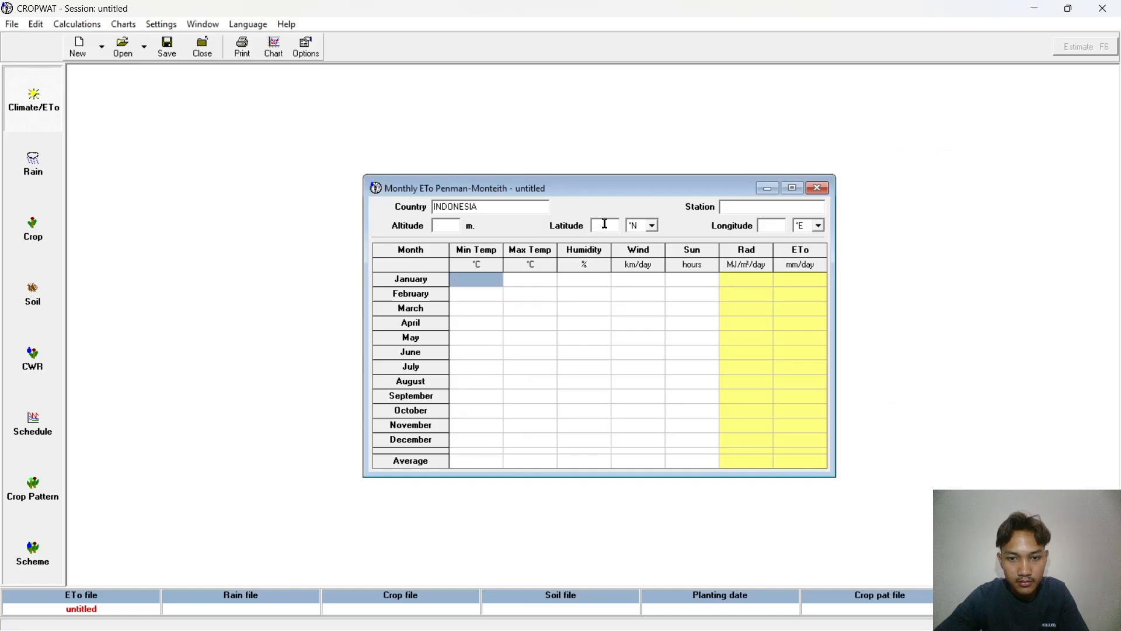
{"action": "left_click", "coordinate": [740, 206]}
{"action": "type", "text": "TOSARI"}
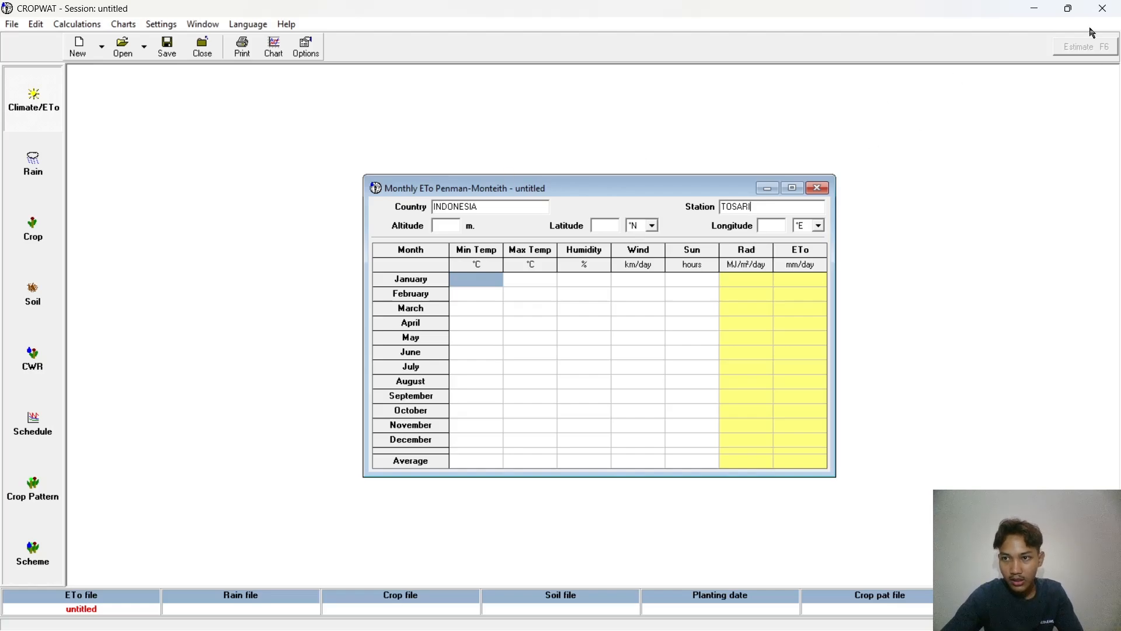
Step: Arrange CROPWAT and the Excel weather workbook side by side and move the monthly ETo window fully into view
{"action": "mouse_move", "coordinate": [1069, 9]}
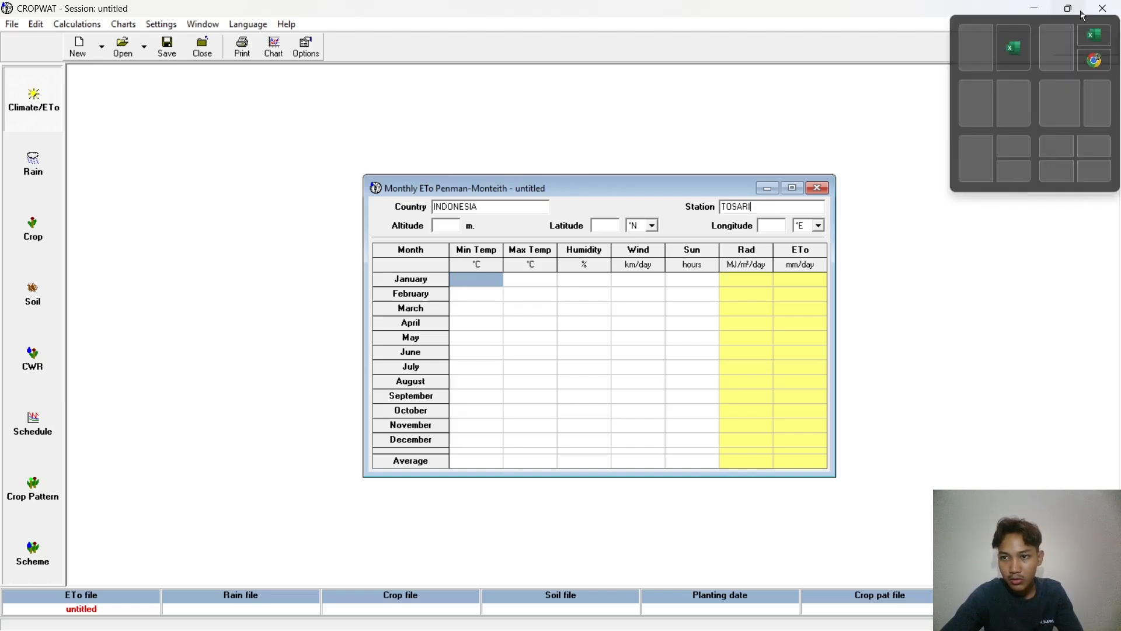
{"action": "left_click", "coordinate": [1025, 57]}
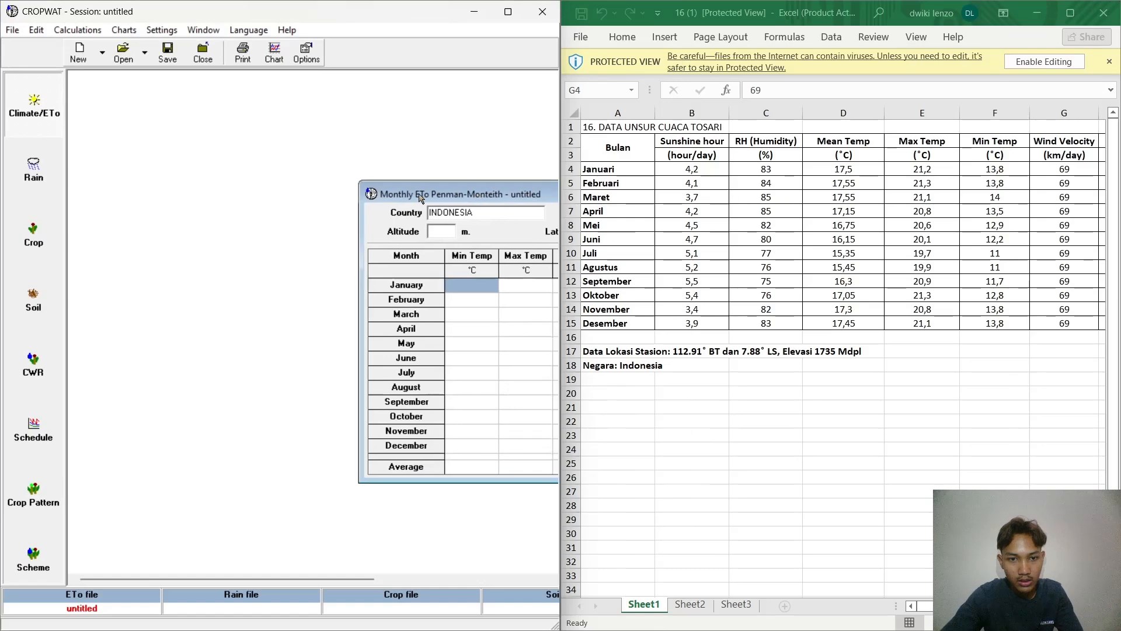
{"action": "left_click_drag", "start_coordinate": [420, 198], "coordinate": [205, 185]}
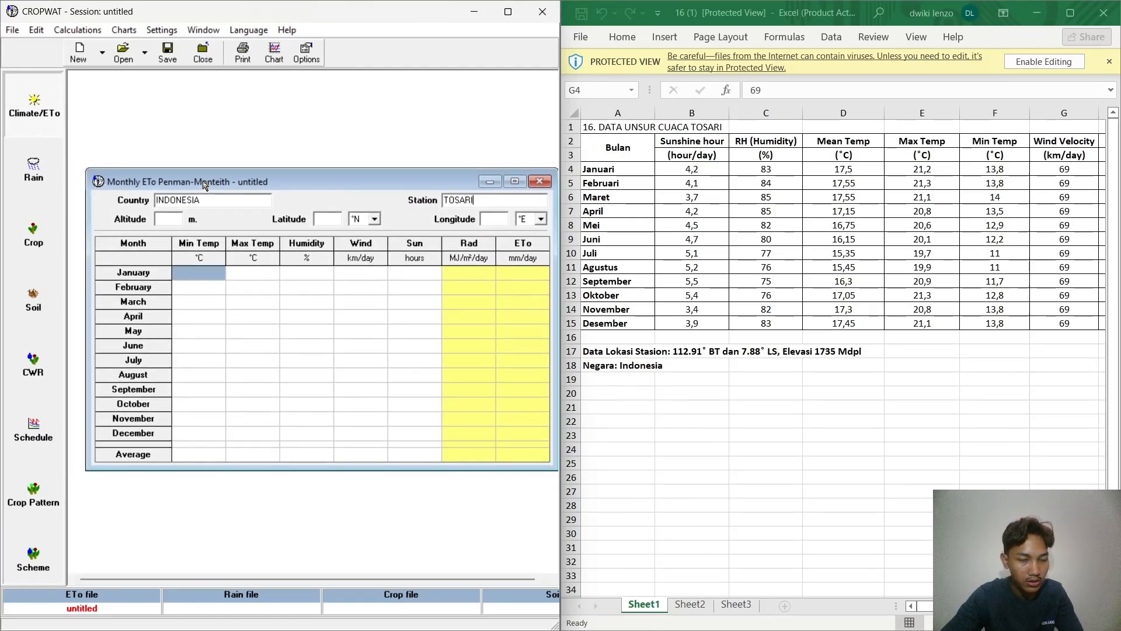
Step: Set the station's altitude to 1735 m
{"action": "left_click", "coordinate": [164, 218]}
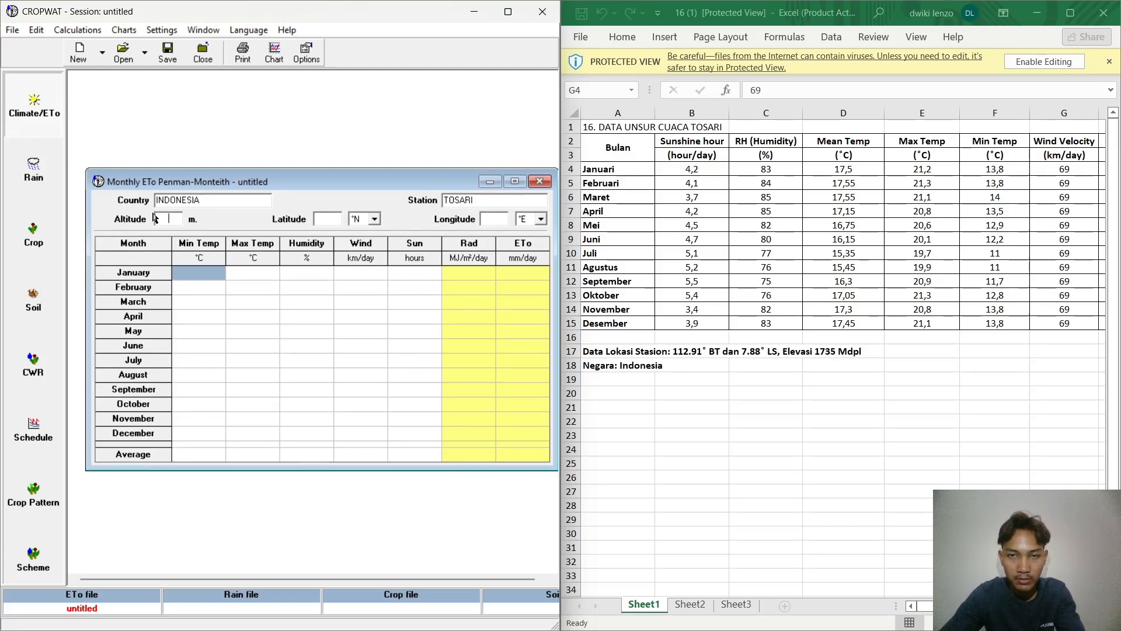
{"action": "type", "text": "1"}
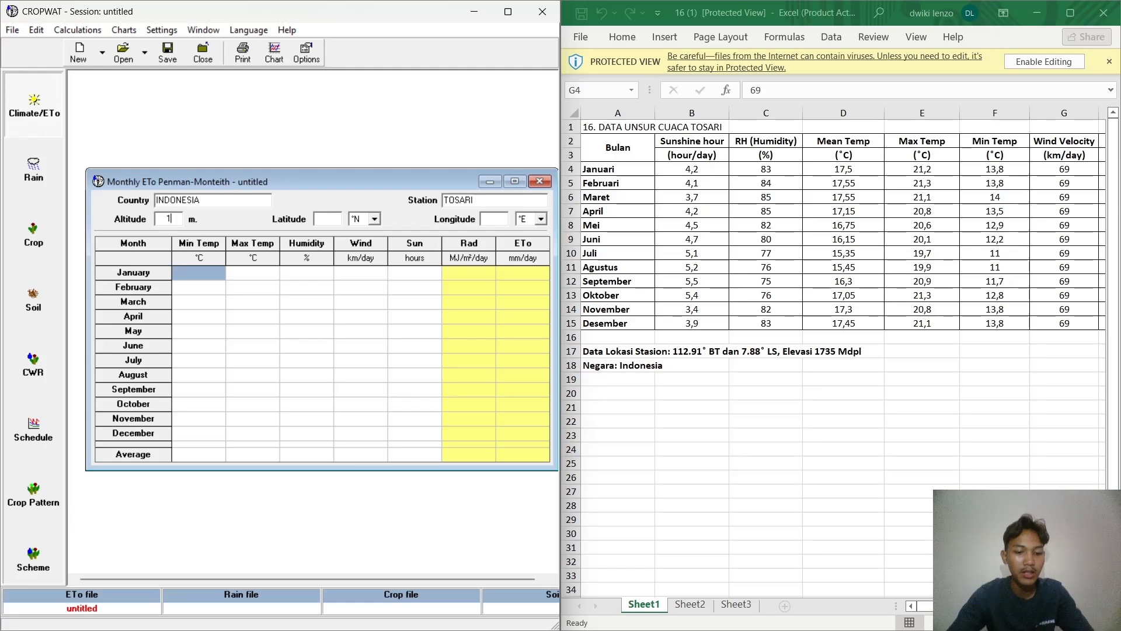
{"action": "type", "text": "735"}
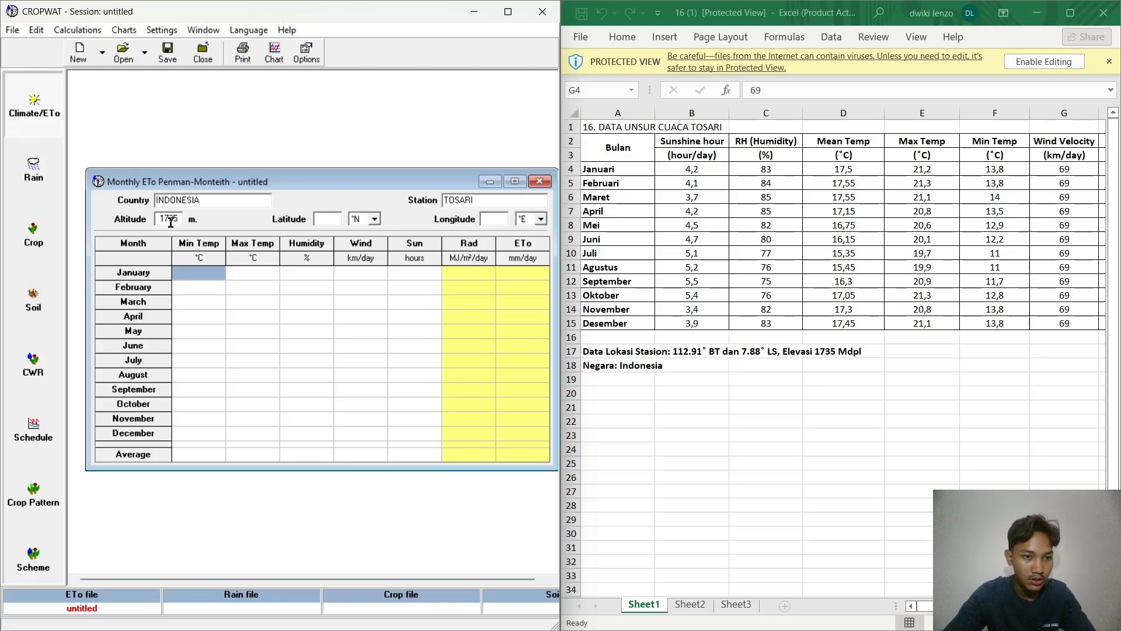
Step: Set the station's latitude to 7.88 °S
{"action": "left_click", "coordinate": [326, 220]}
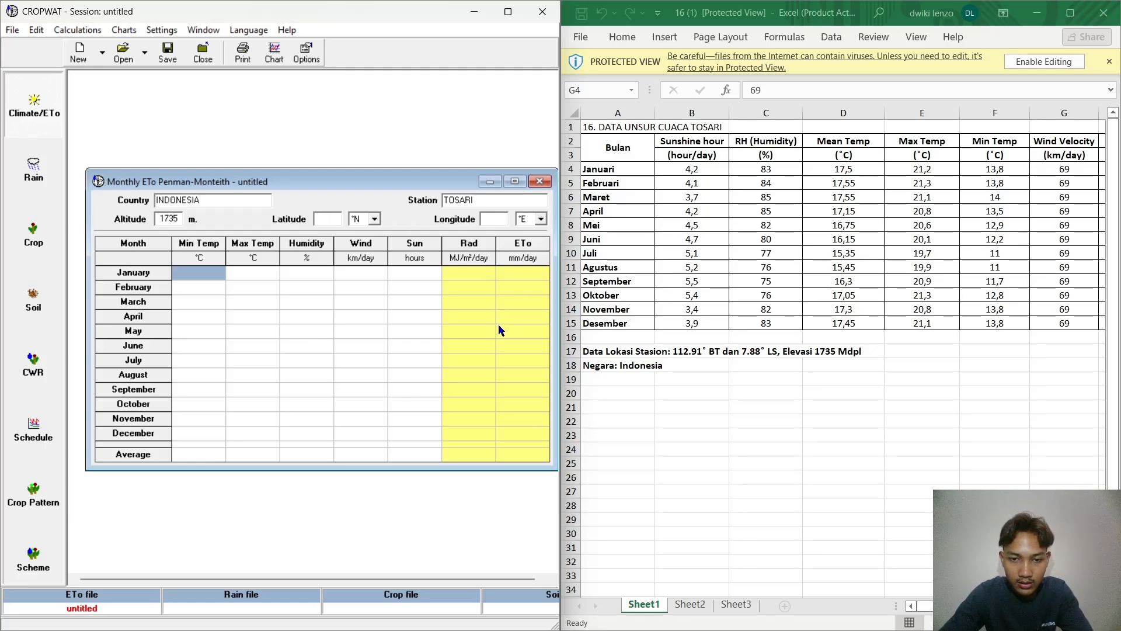
{"action": "left_click", "coordinate": [377, 220]}
{"action": "left_click", "coordinate": [377, 221]}
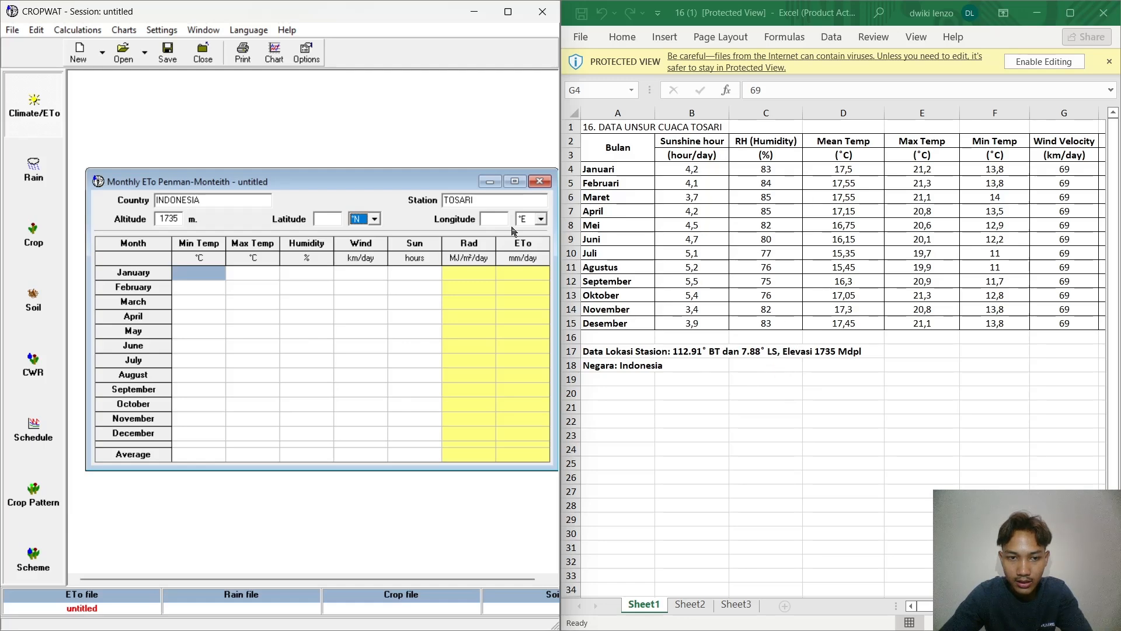
{"action": "left_click", "coordinate": [374, 221]}
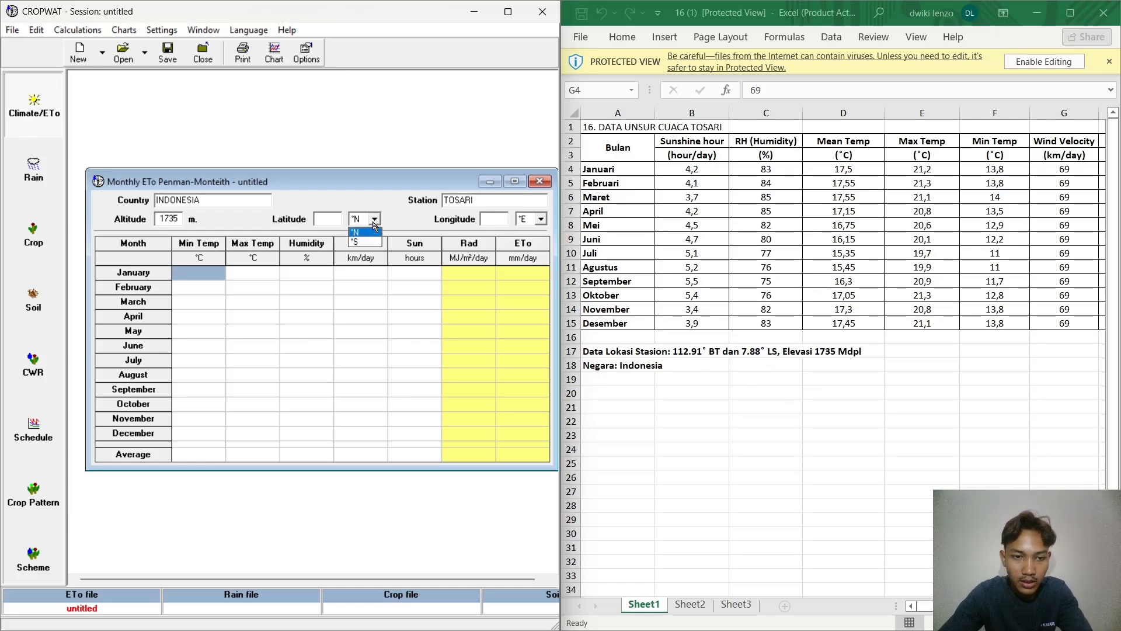
{"action": "left_click", "coordinate": [357, 241]}
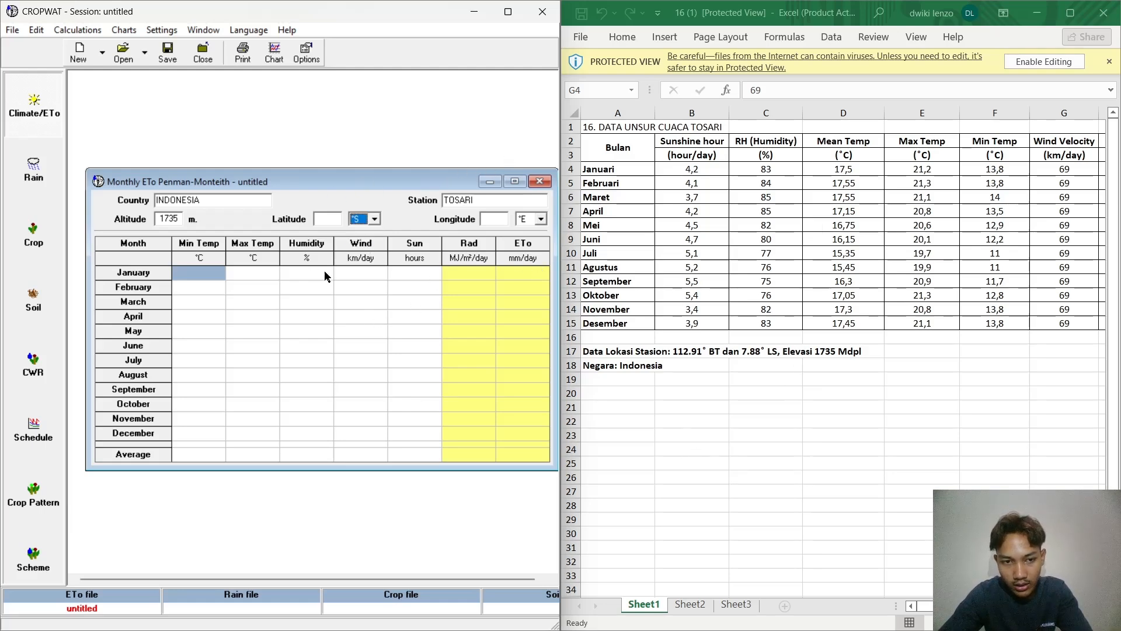
{"action": "left_click", "coordinate": [335, 223]}
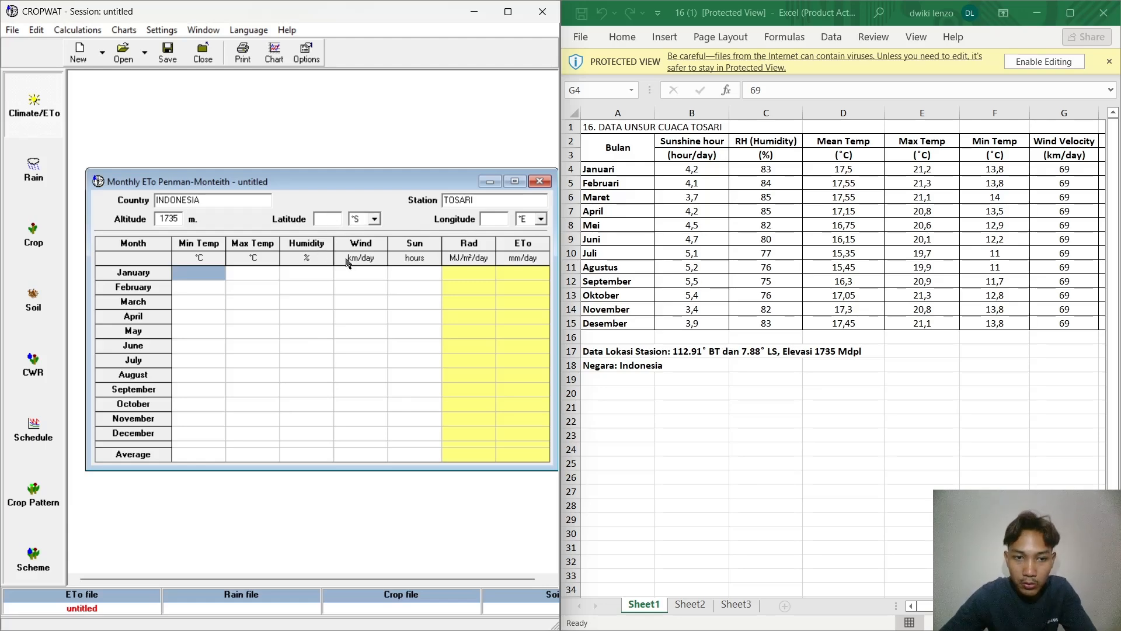
{"action": "type", "text": "7"}
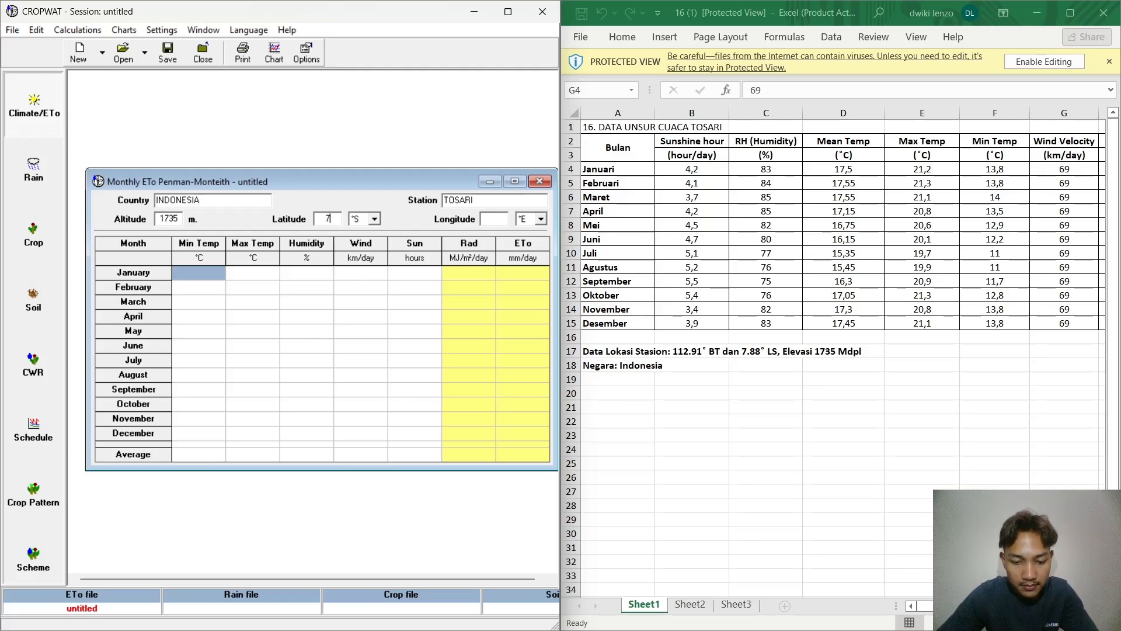
{"action": "type", "text": ".88"}
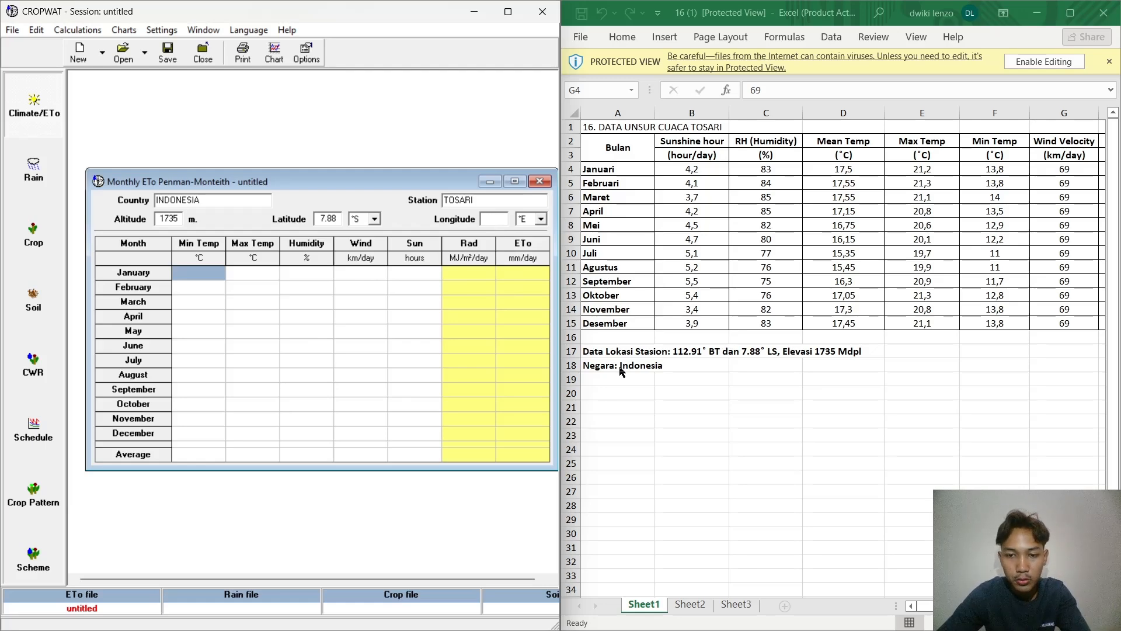
Step: Set the station's longitude to 112.9 °E
{"action": "left_click", "coordinate": [541, 219]}
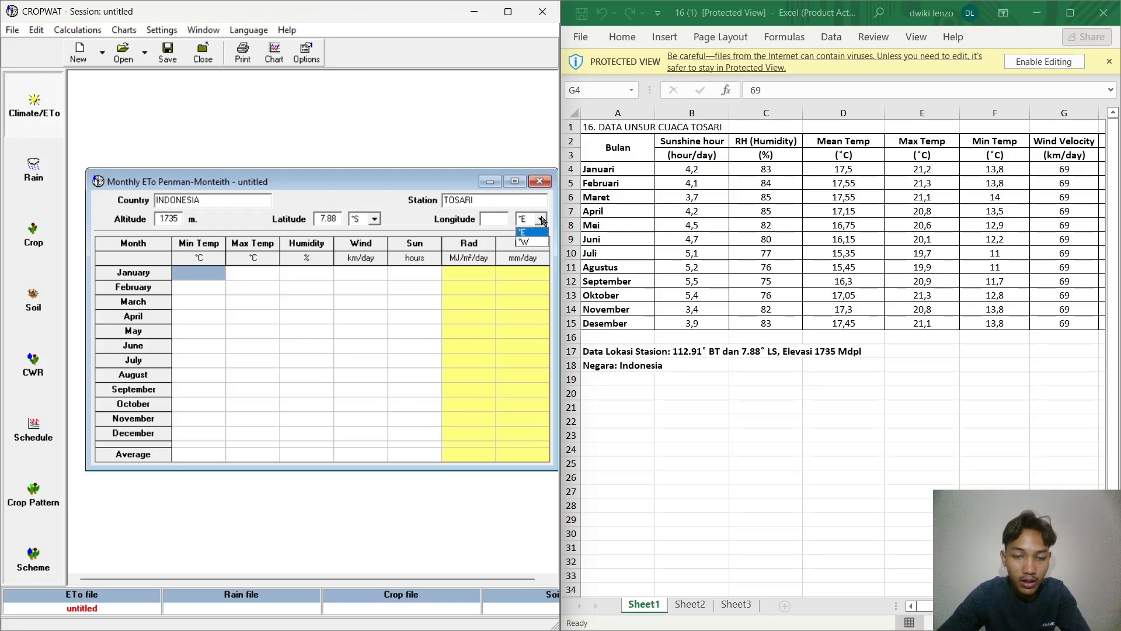
{"action": "left_click", "coordinate": [528, 232]}
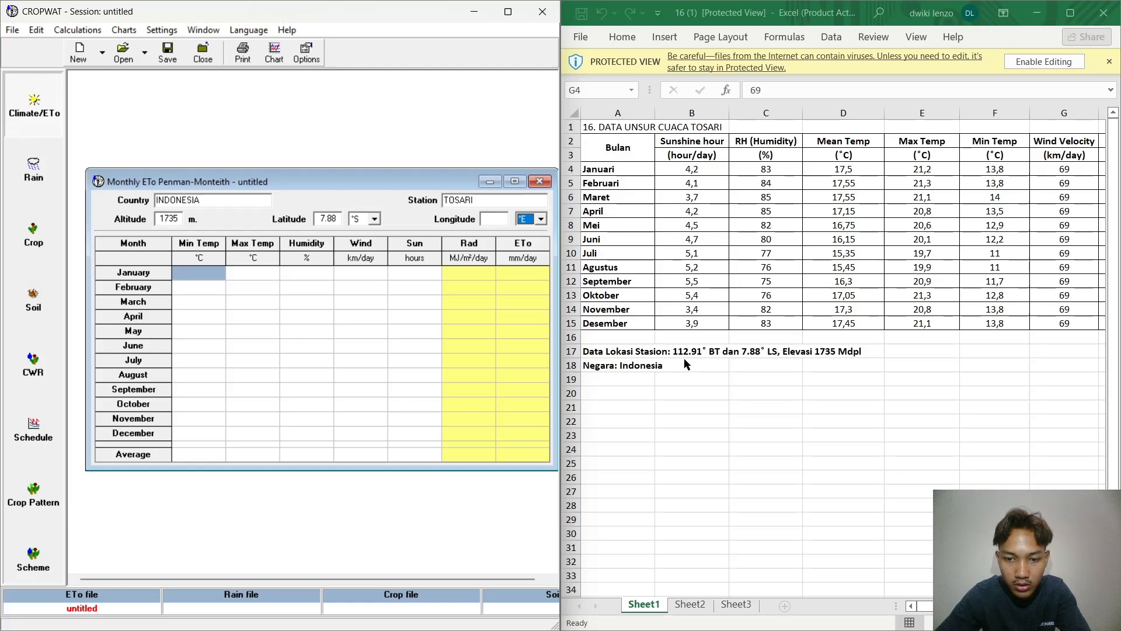
{"action": "left_click", "coordinate": [498, 219]}
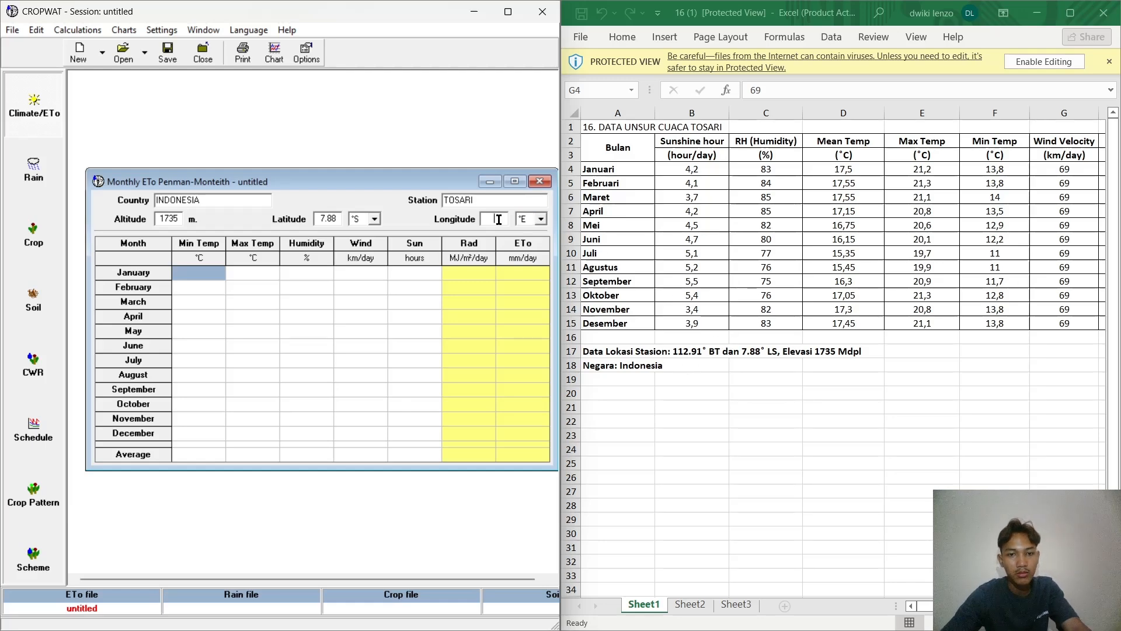
{"action": "type", "text": "11"}
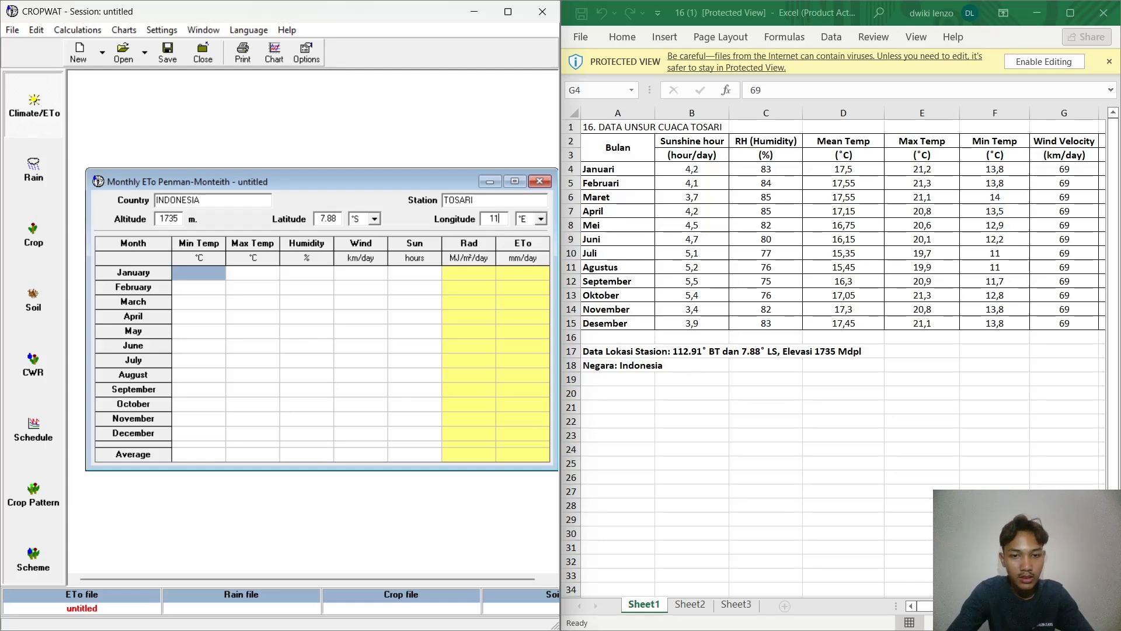
{"action": "type", "text": "2."}
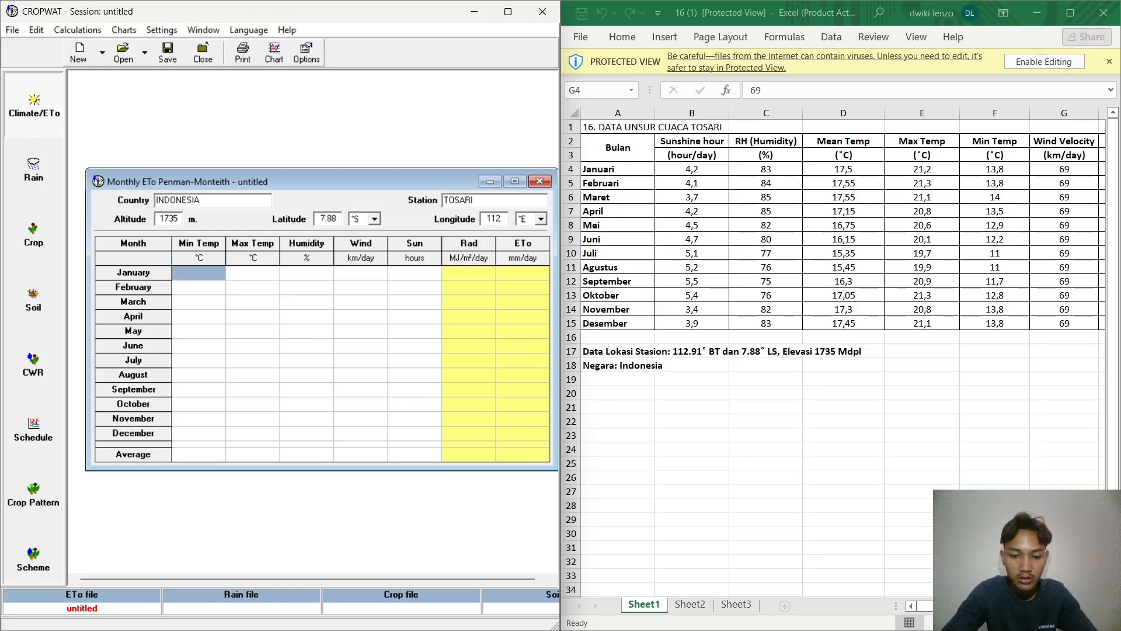
{"action": "type", "text": "9"}
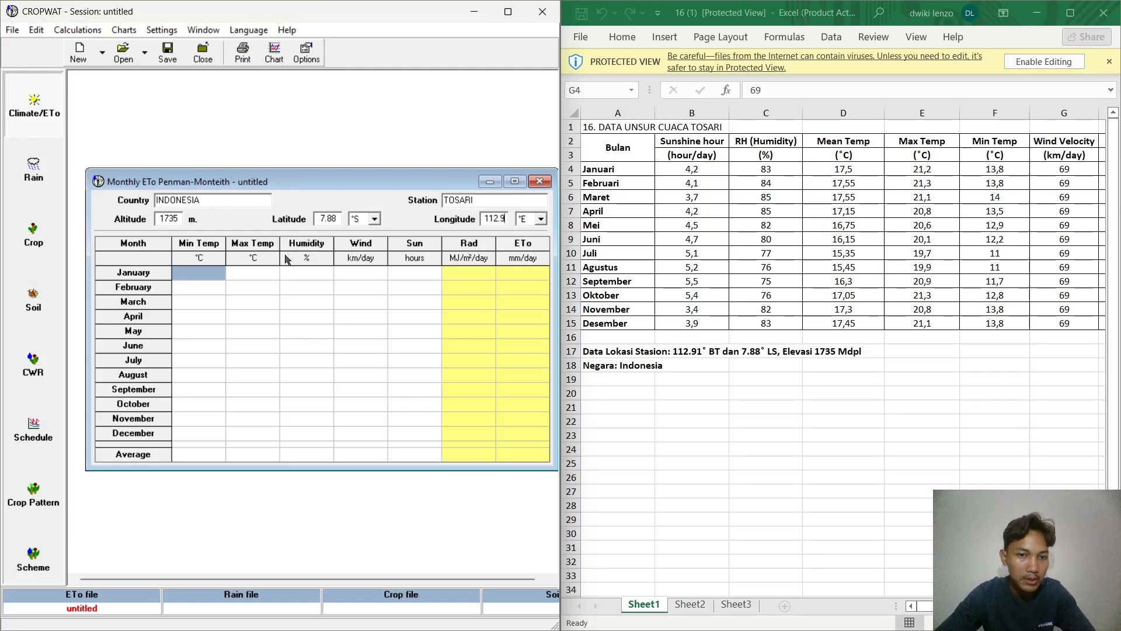
Step: Enter 21.2 °C as January's value in the Min Temp column of the monthly ETo table
{"action": "left_click", "coordinate": [205, 271]}
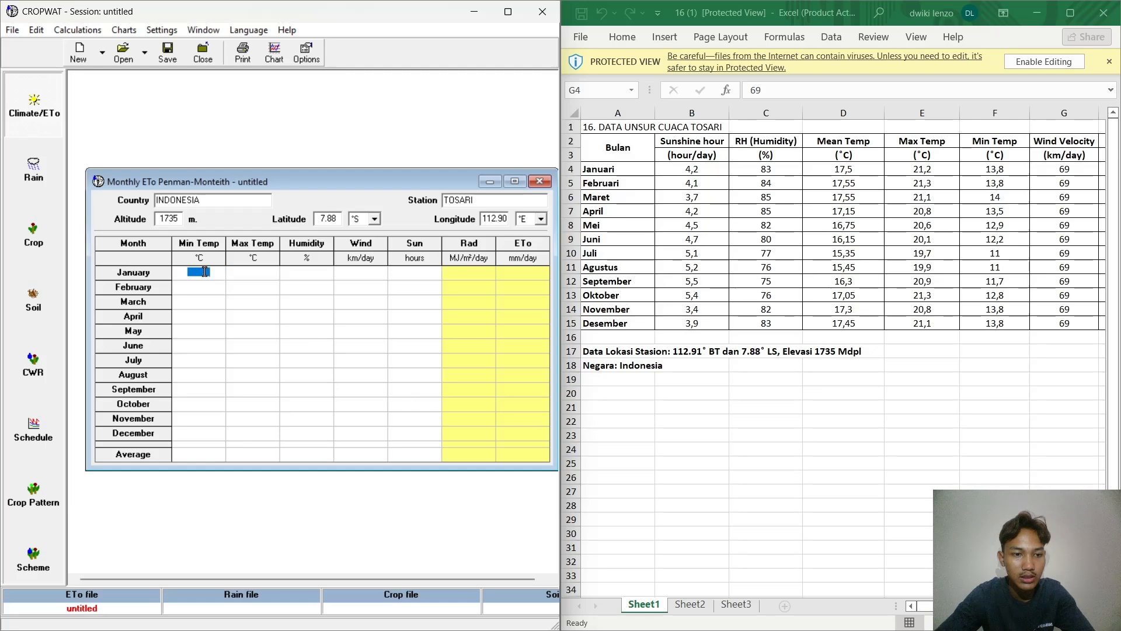
{"action": "left_click", "coordinate": [214, 270]}
{"action": "key", "text": "Left"}
{"action": "key", "text": "Left"}
{"action": "key", "text": "Left"}
{"action": "key", "text": "Left"}
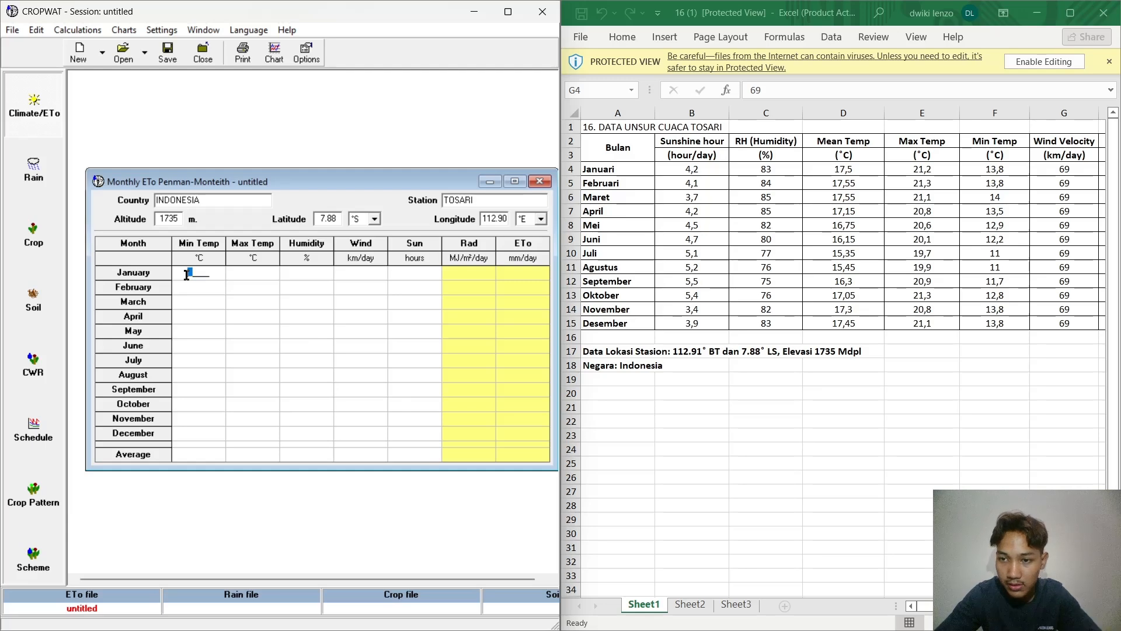
{"action": "type", "text": "21"}
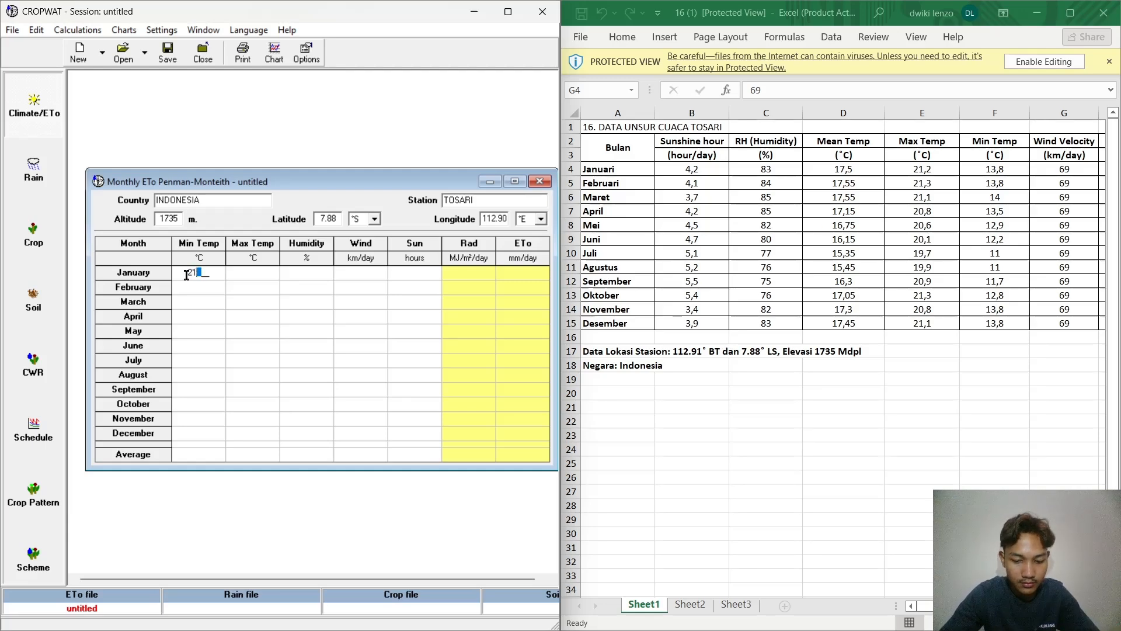
{"action": "type", "text": ".2"}
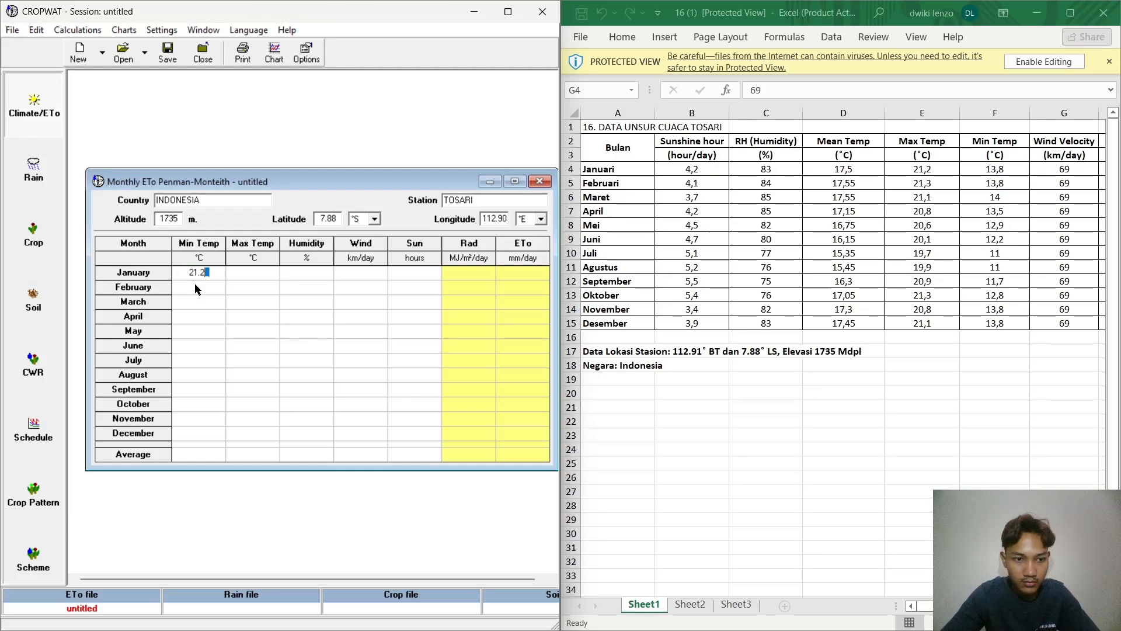
Step: Enter 21.3, 21.1, 20.8, 20.6 and 20.1 °C in the Min Temp column for February through June
{"action": "left_click", "coordinate": [195, 284]}
{"action": "type", "text": "2"}
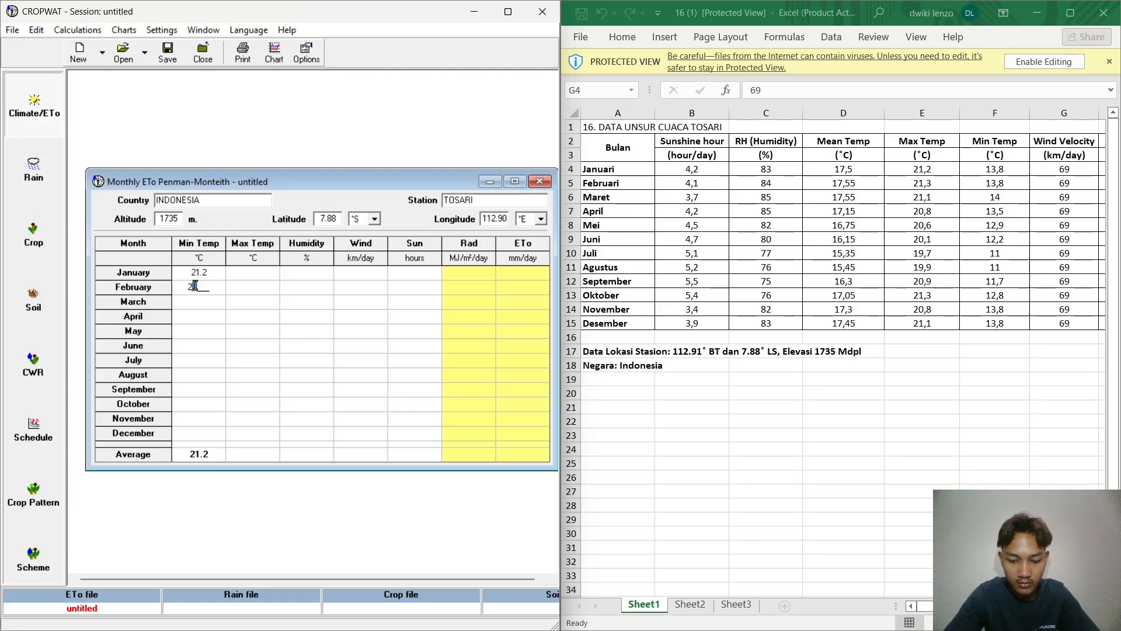
{"action": "type", "text": "1.3"}
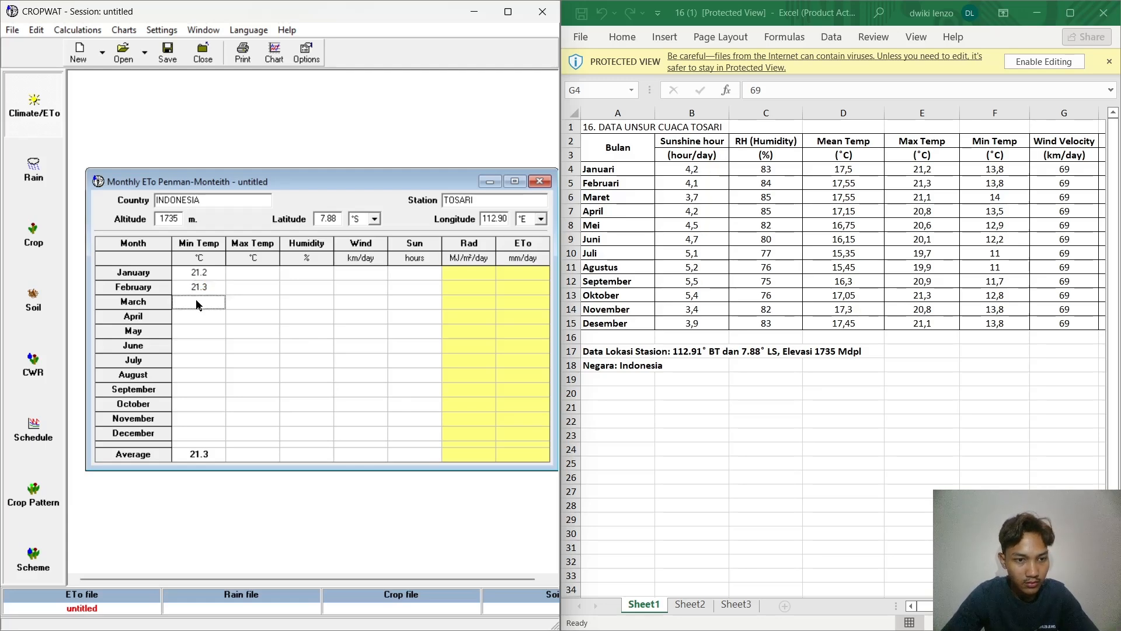
{"action": "left_click", "coordinate": [199, 304]}
{"action": "type", "text": "21.1"}
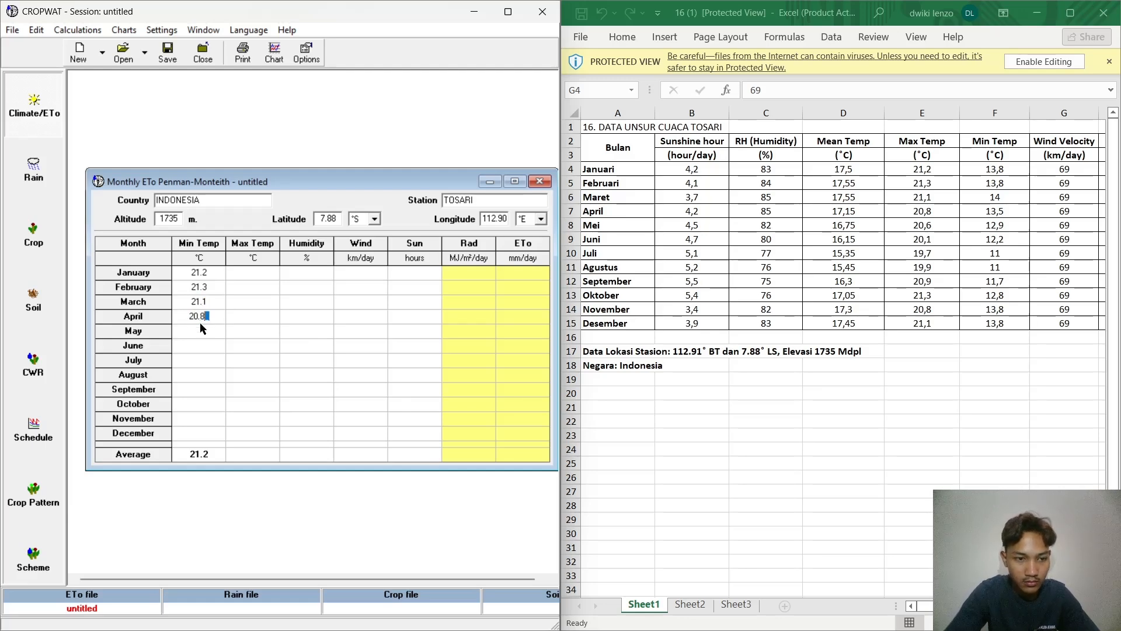
{"action": "left_click", "coordinate": [196, 338]}
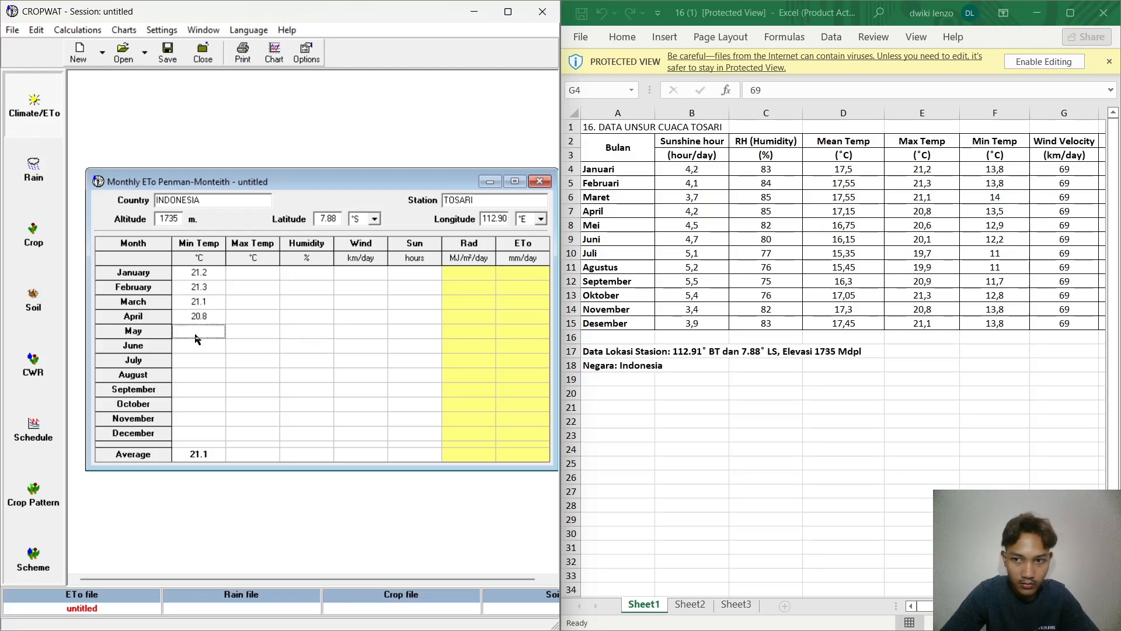
{"action": "type", "text": "20."}
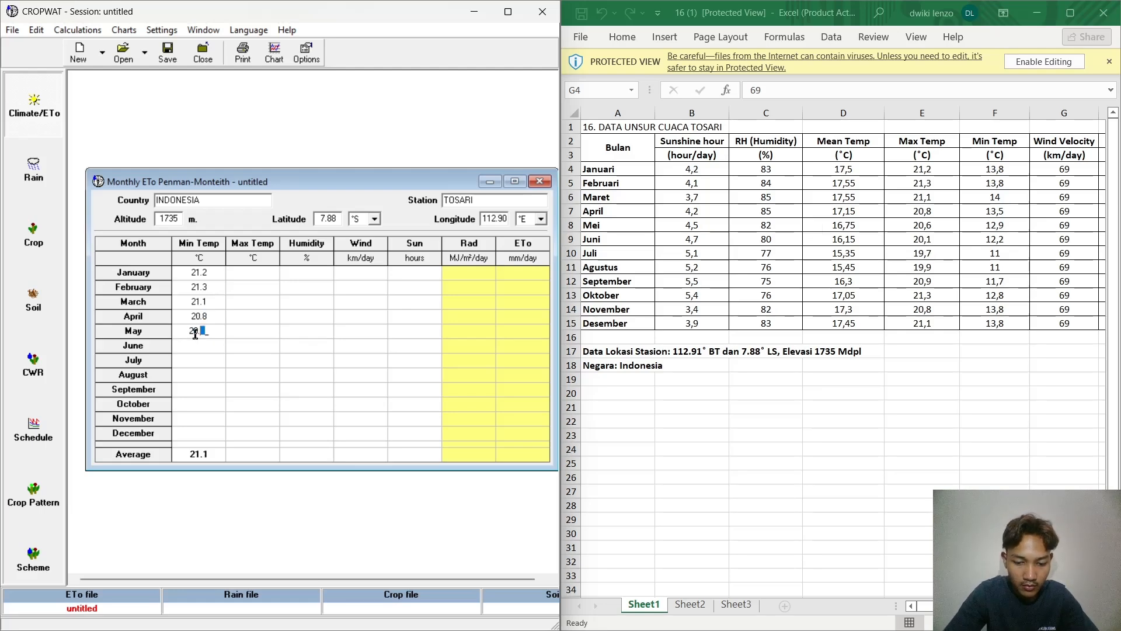
{"action": "type", "text": "6"}
{"action": "left_click", "coordinate": [199, 344]}
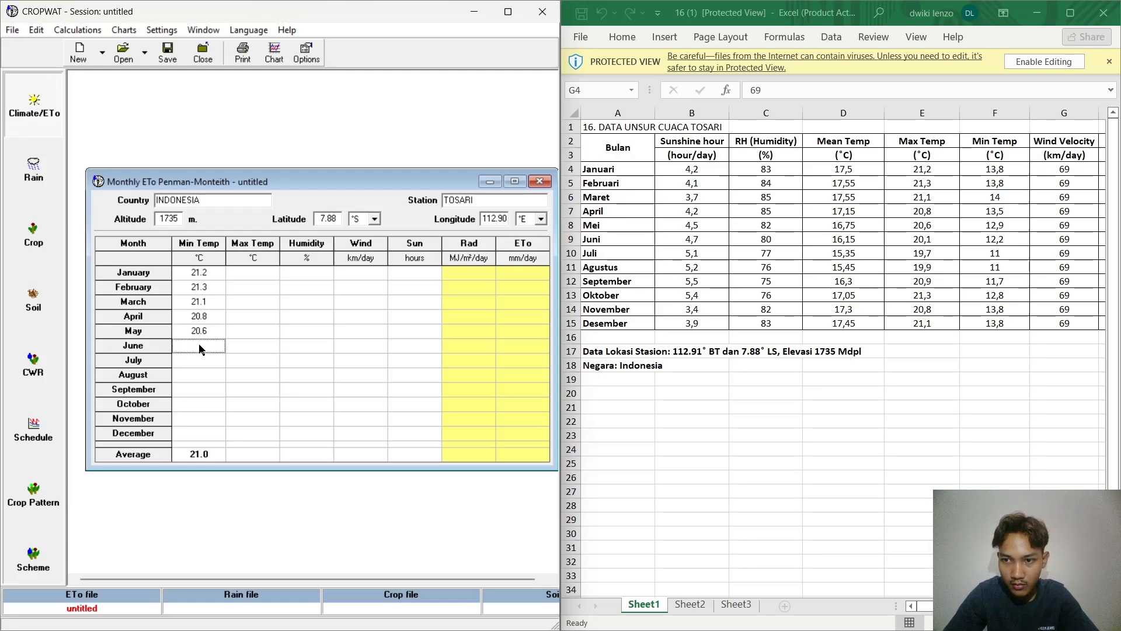
{"action": "type", "text": "20.1"}
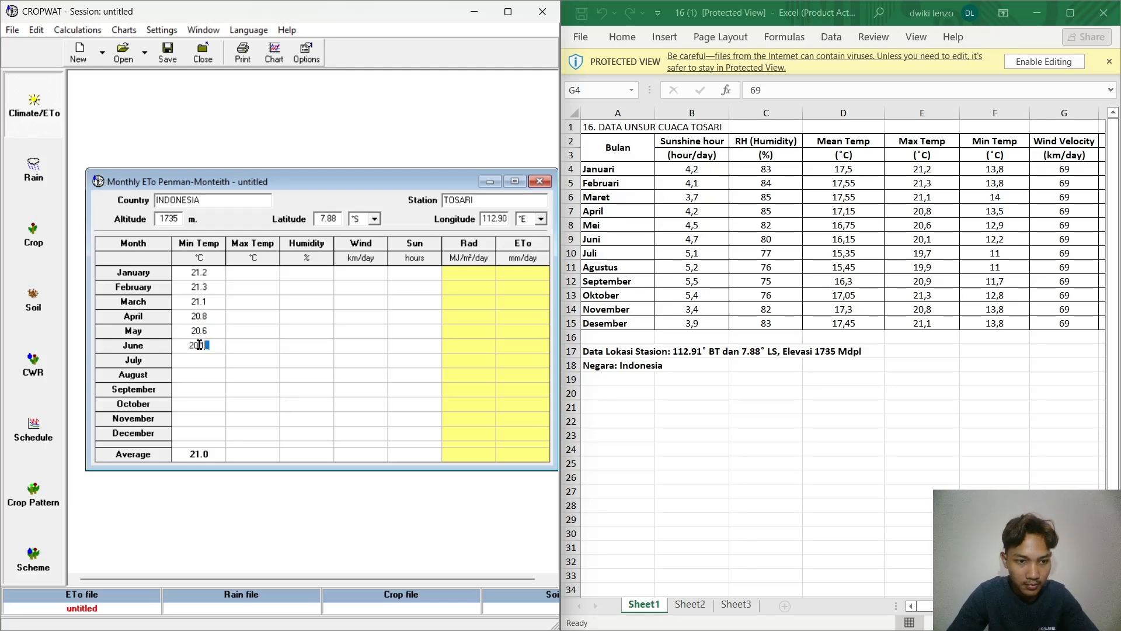
{"action": "left_click", "coordinate": [203, 361]}
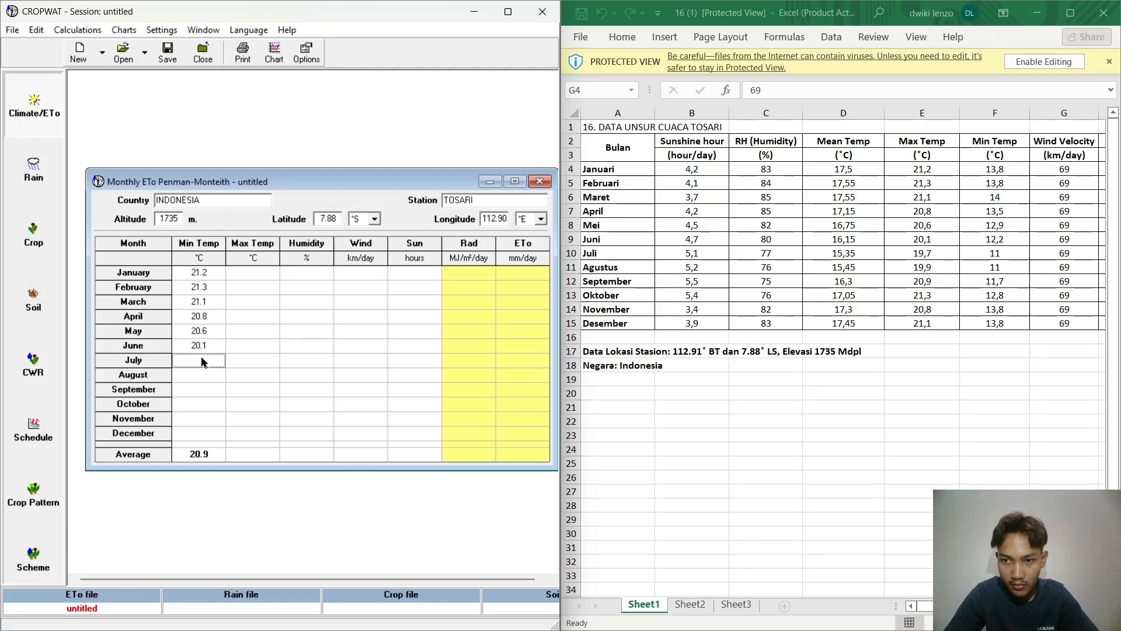
Step: Clear the Min Temp values for January through June in the monthly ETo table
{"action": "left_click", "coordinate": [208, 270]}
{"action": "left_click", "coordinate": [212, 311]}
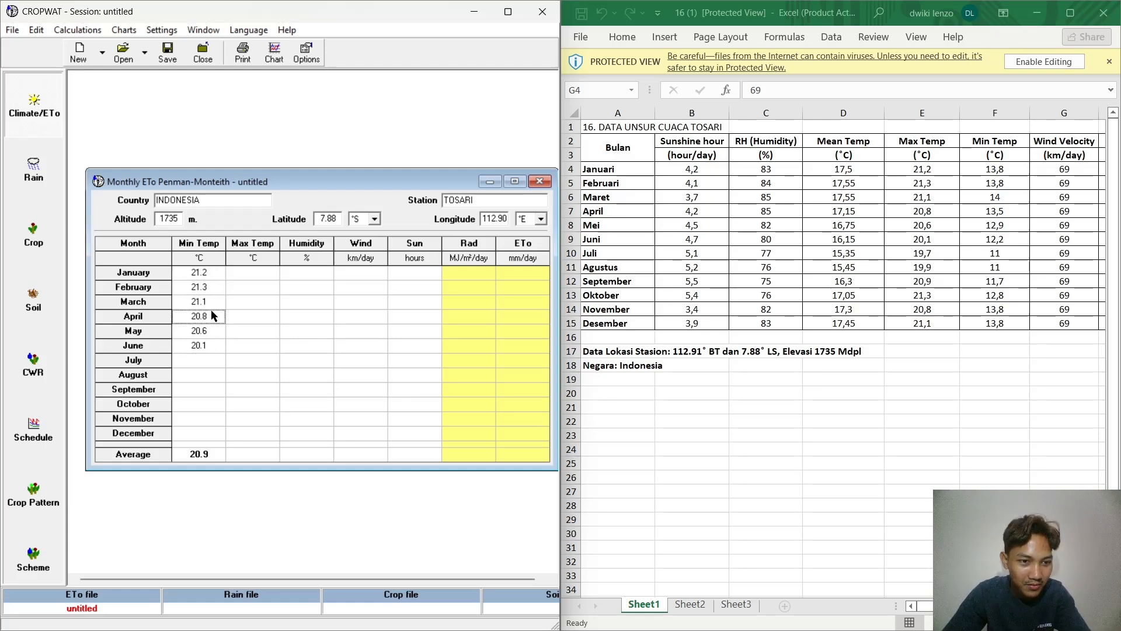
{"action": "left_click", "coordinate": [213, 275]}
{"action": "left_click", "coordinate": [214, 275]}
{"action": "key", "text": "BackSpace"}
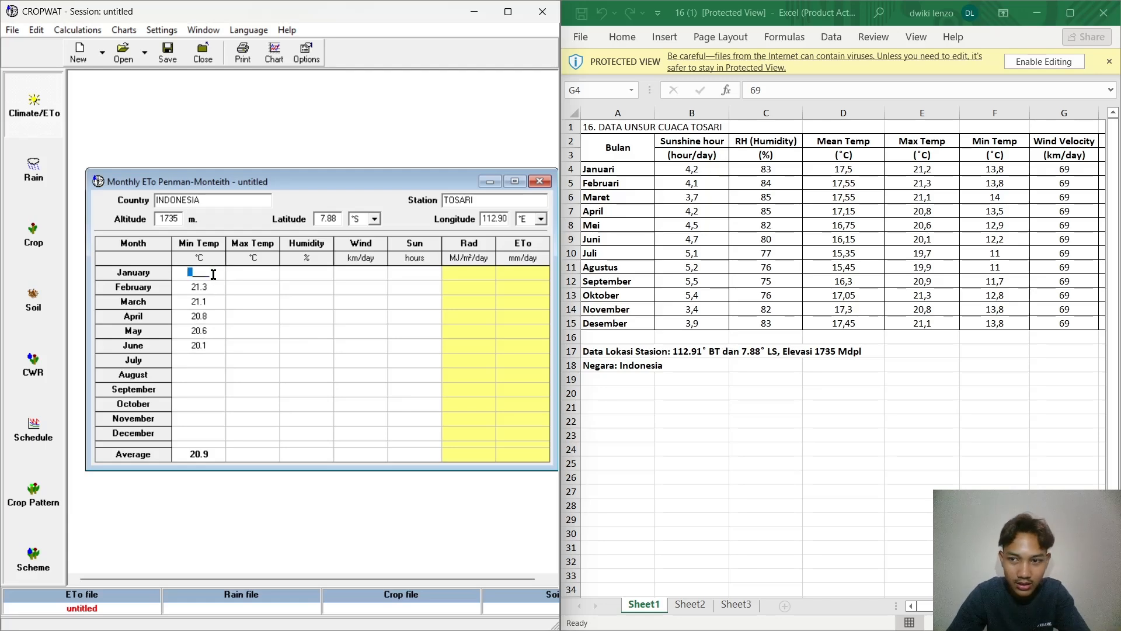
{"action": "left_click", "coordinate": [212, 288]}
{"action": "left_click", "coordinate": [211, 288]}
{"action": "key", "text": "BackSpace"}
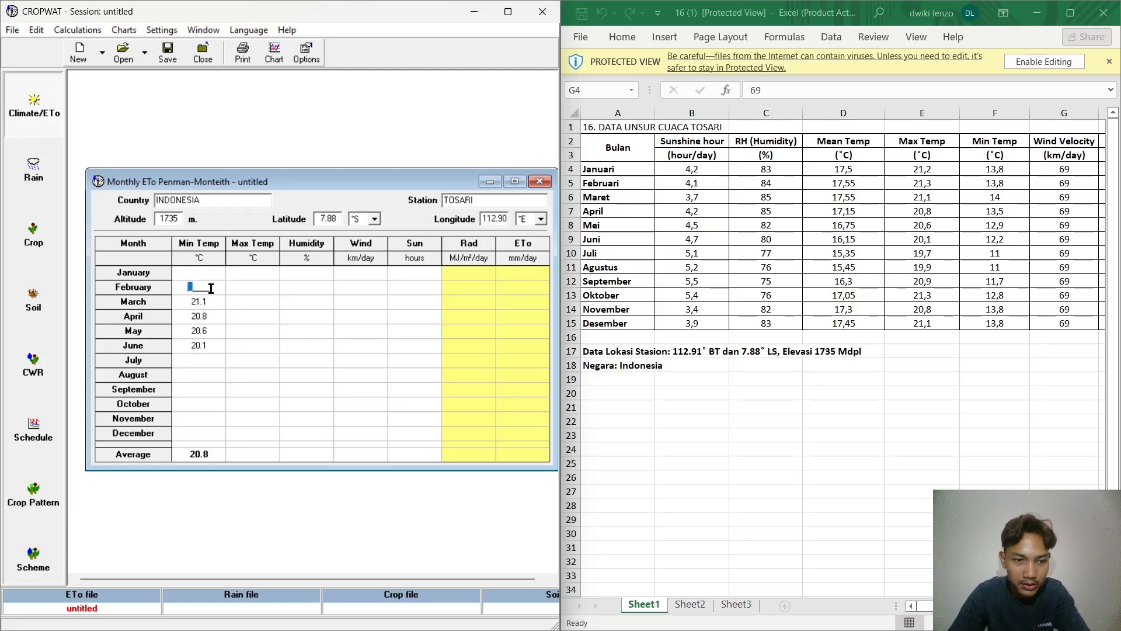
{"action": "left_click", "coordinate": [215, 300]}
{"action": "left_click", "coordinate": [215, 300]}
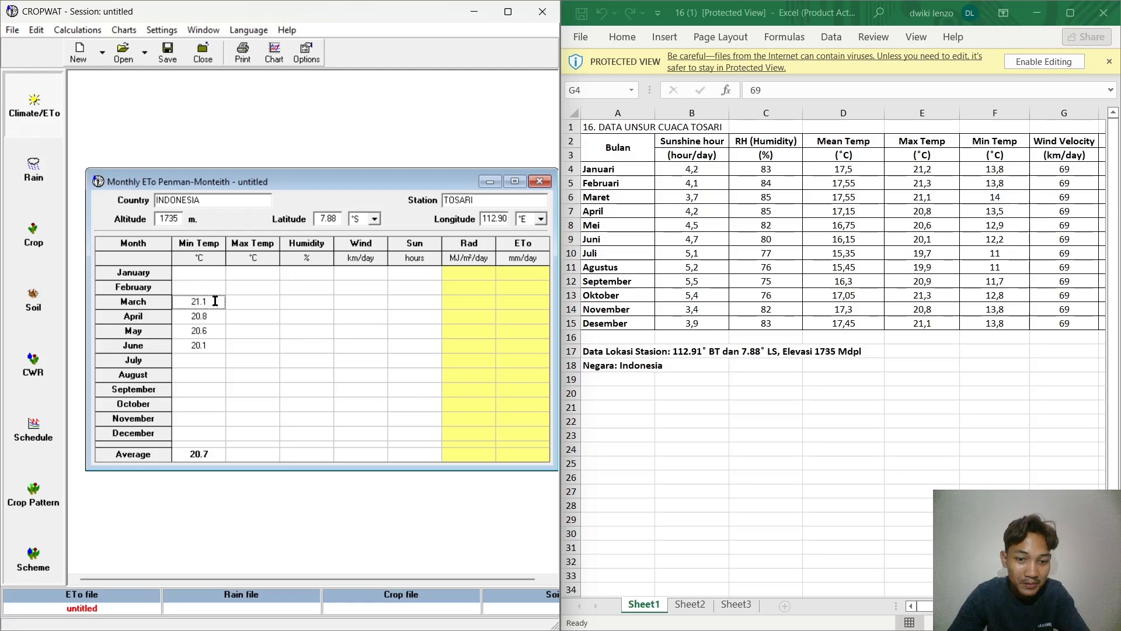
{"action": "key", "text": "BackSpace"}
{"action": "left_click", "coordinate": [210, 315]}
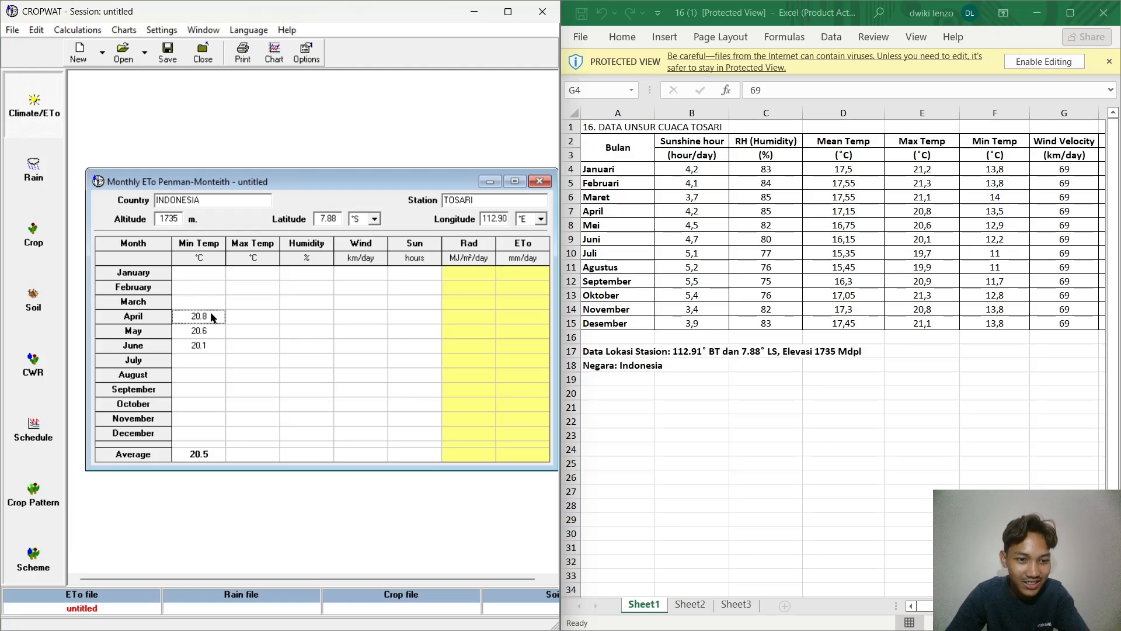
{"action": "left_click", "coordinate": [210, 316]}
{"action": "key", "text": "BackSpace"}
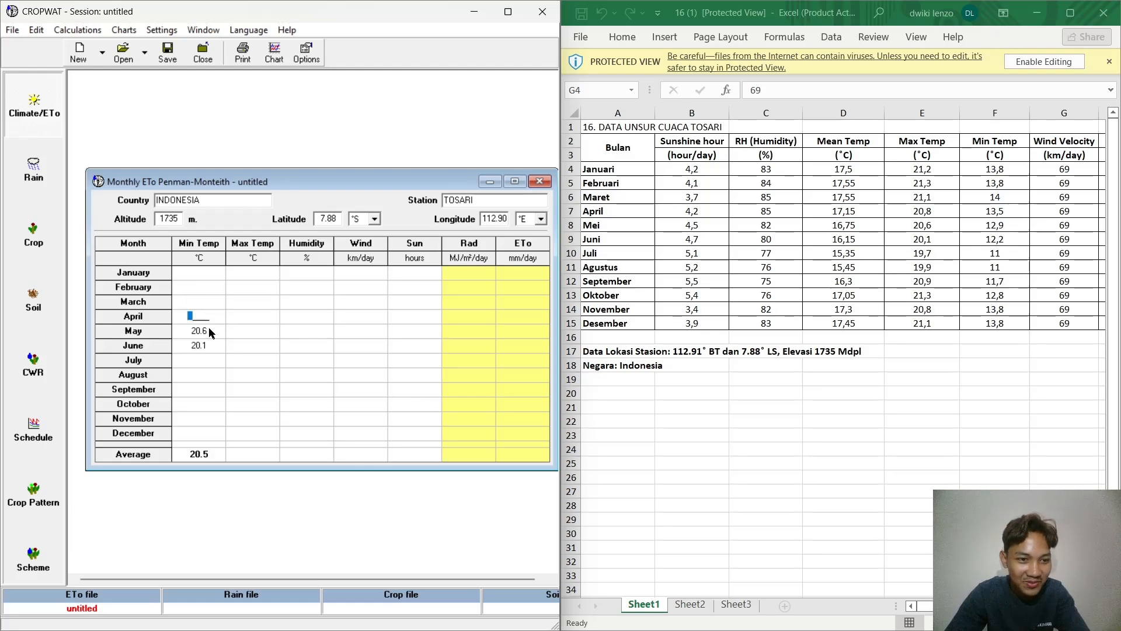
{"action": "left_click", "coordinate": [211, 330]}
{"action": "left_click", "coordinate": [210, 330]}
{"action": "key", "text": "BackSpace"}
{"action": "left_click", "coordinate": [210, 349]}
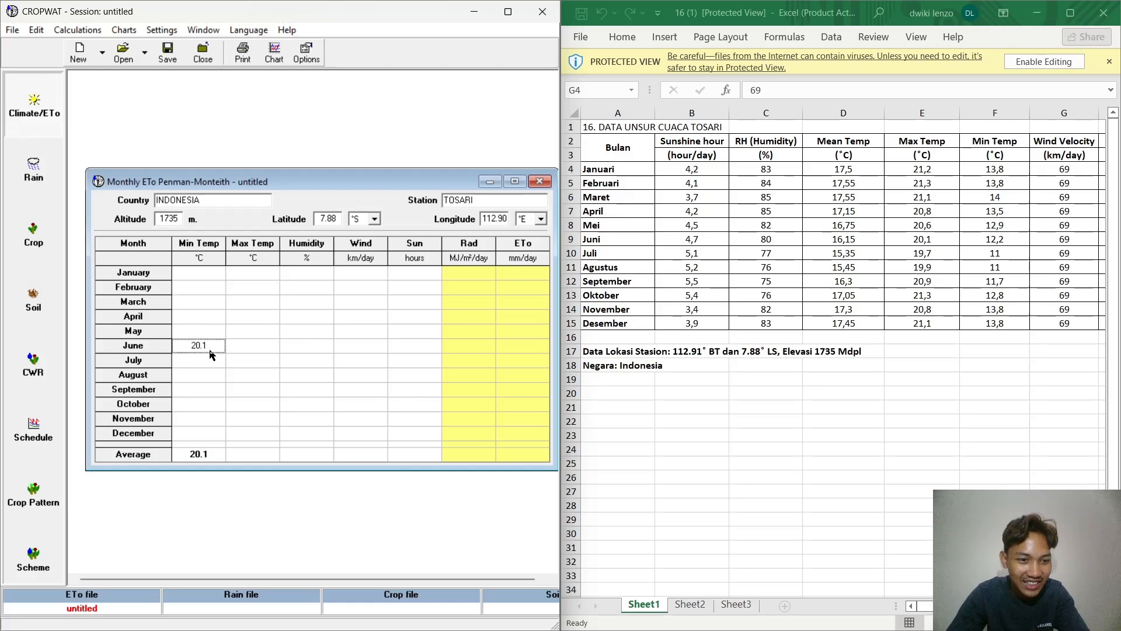
{"action": "left_click", "coordinate": [210, 349]}
{"action": "key", "text": "BackSpace"}
Step: Enter 13.8 °C as January's value in the Min Temp column
{"action": "left_click", "coordinate": [219, 274]}
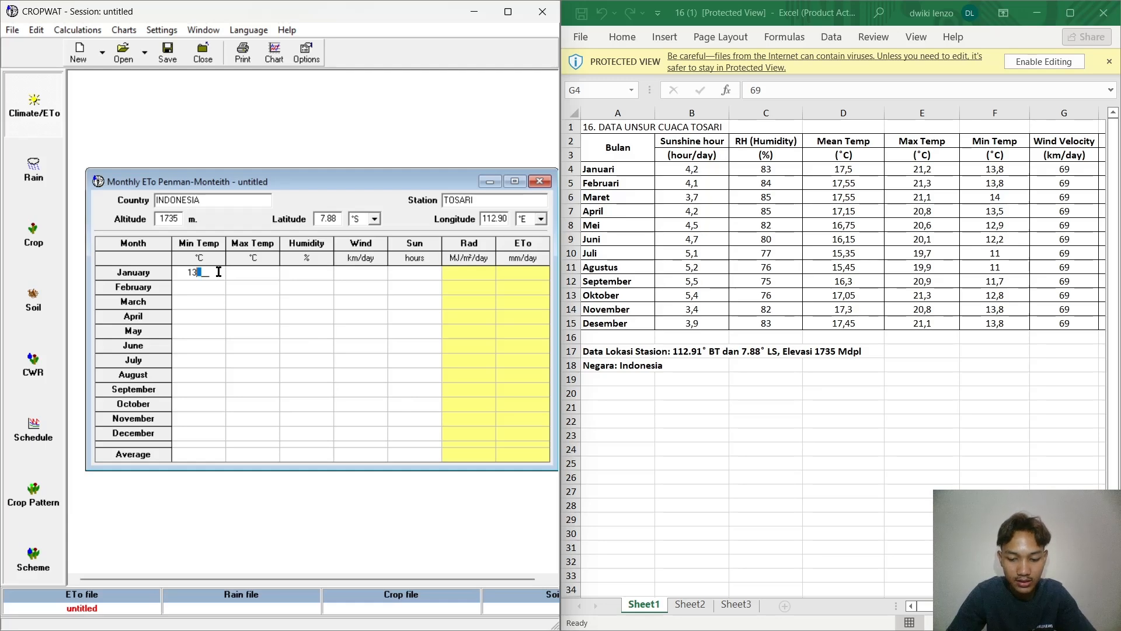
{"action": "type", "text": "."}
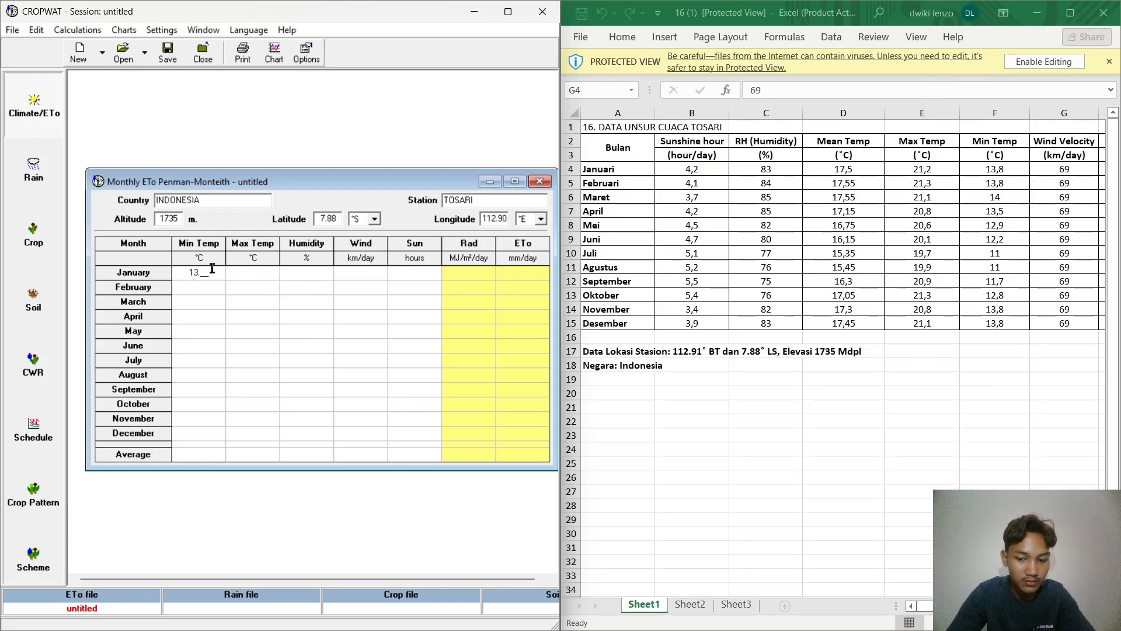
{"action": "key", "text": "BackSpace"}
{"action": "key", "text": "BackSpace"}
{"action": "key", "text": "BackSpace"}
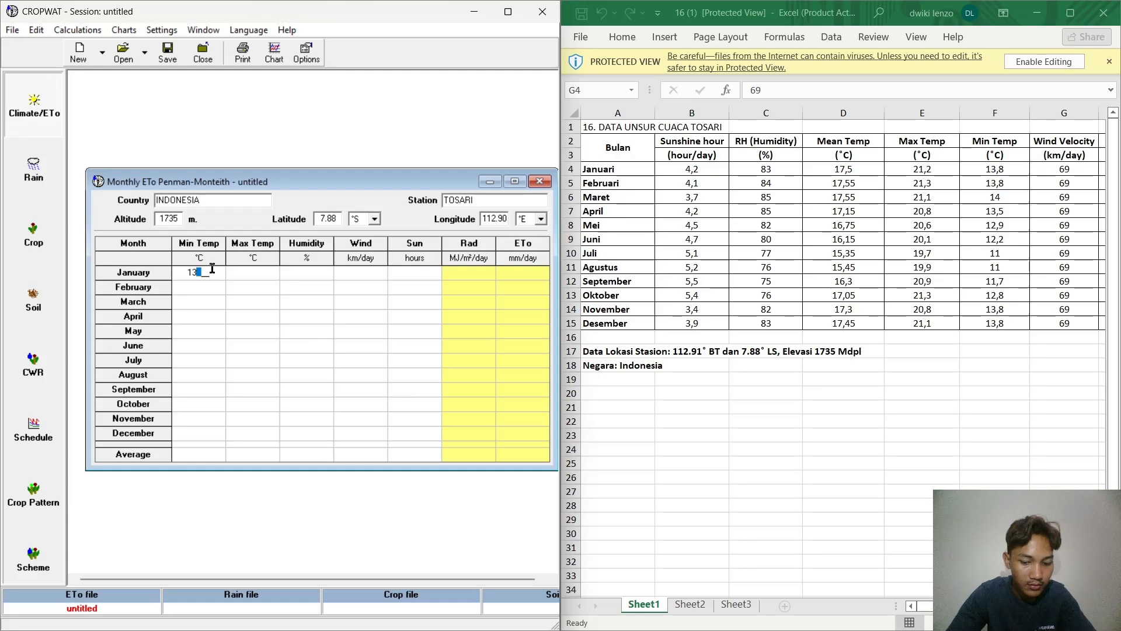
{"action": "type", "text": "."}
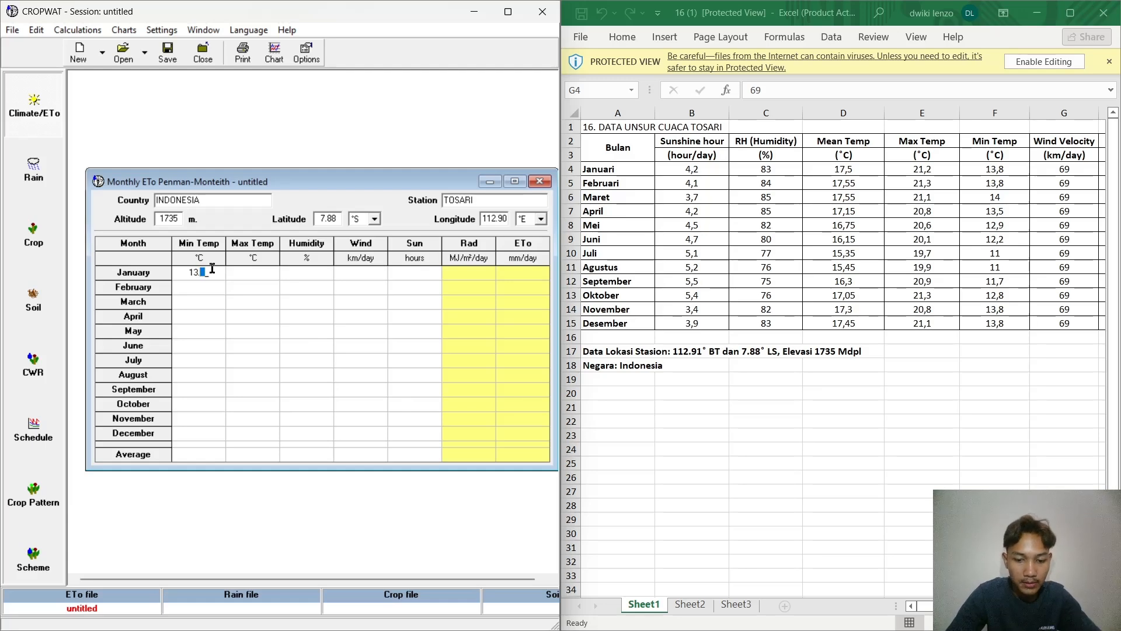
{"action": "type", "text": "8"}
Step: Enter Min Temp values of 13.8, 14, 13.5, 12.9 and 12.2 °C for February through June
{"action": "left_click", "coordinate": [200, 286]}
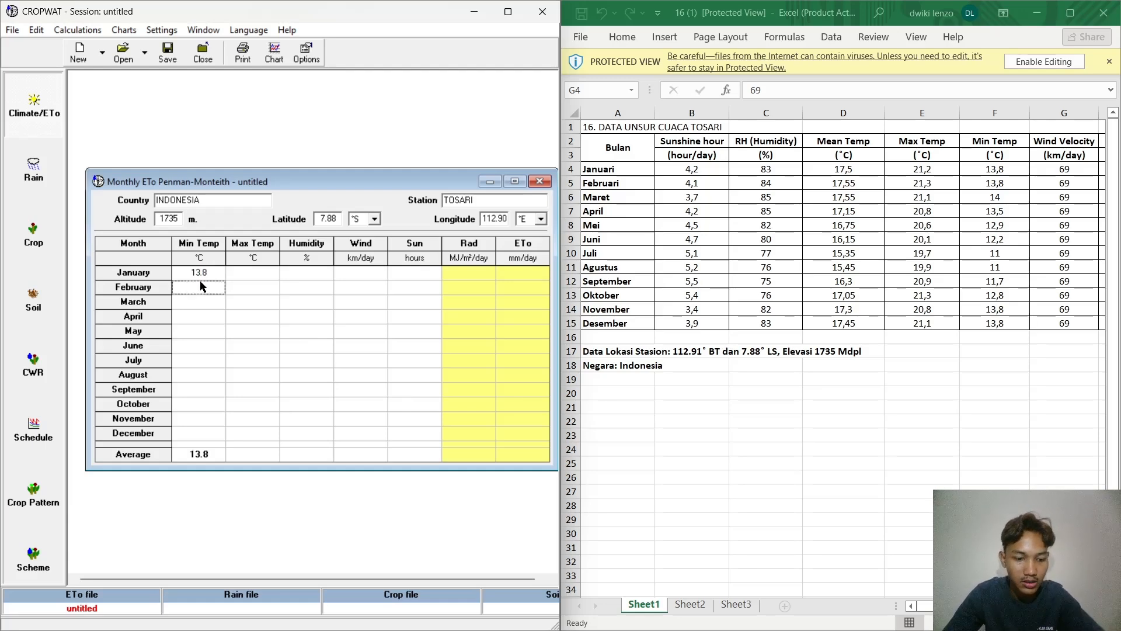
{"action": "type", "text": "13.8"}
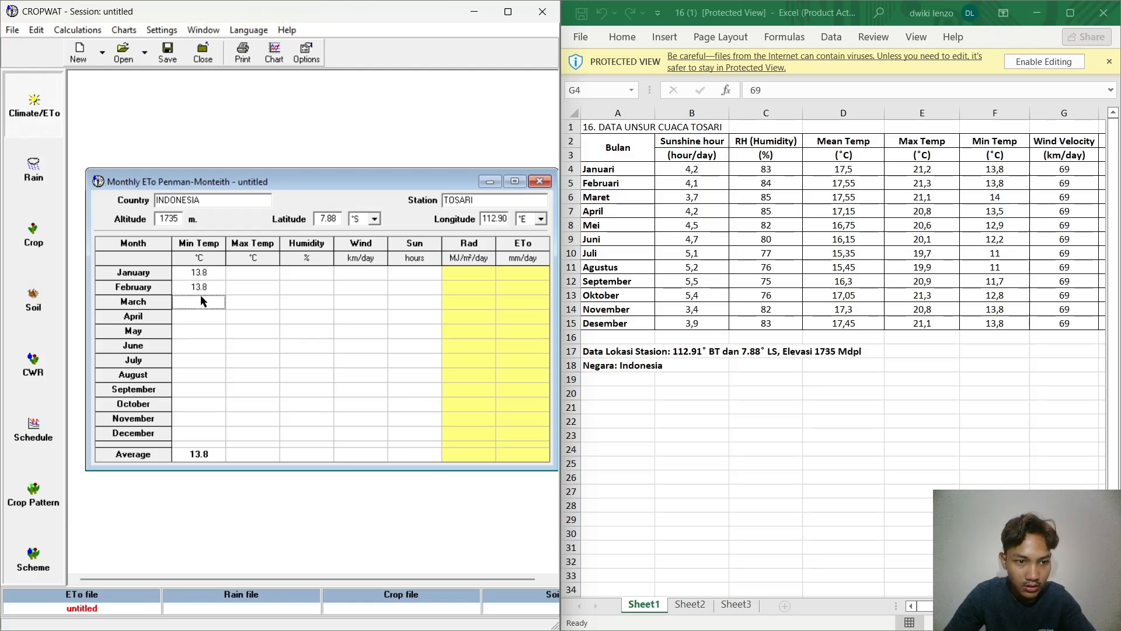
{"action": "type", "text": "1"}
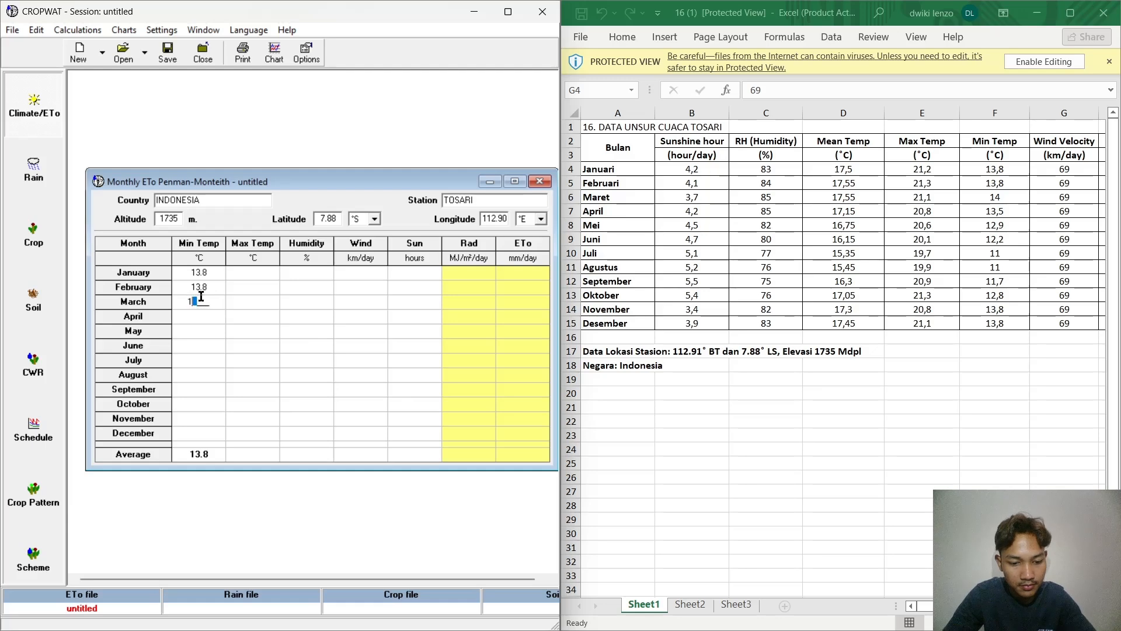
{"action": "type", "text": "413.5"}
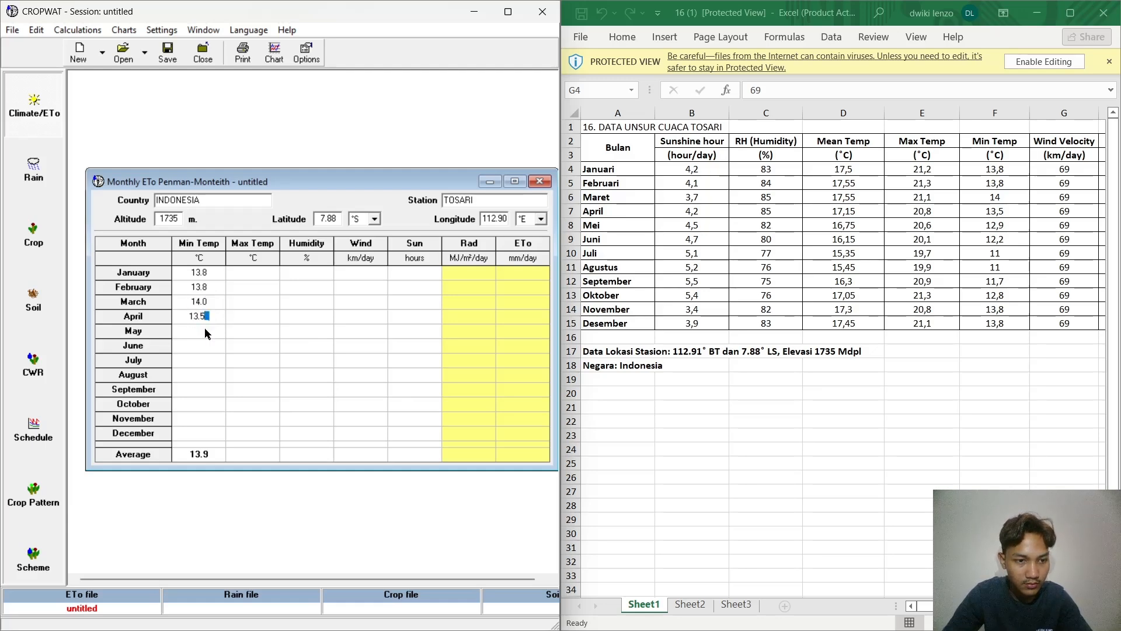
{"action": "left_click", "coordinate": [205, 332]}
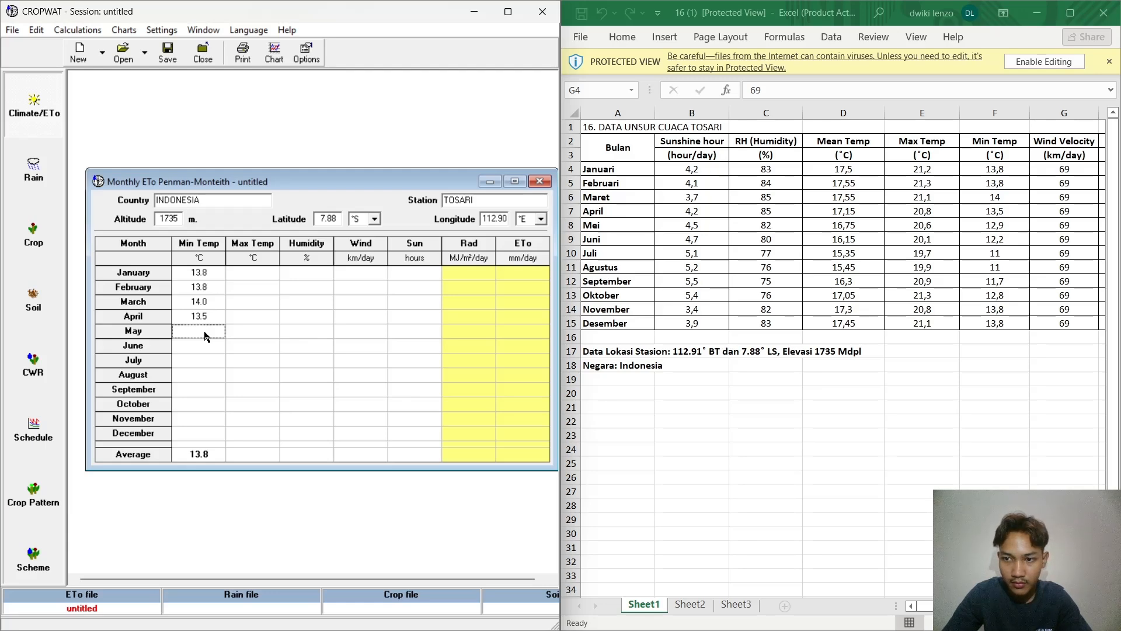
{"action": "type", "text": "12.9"}
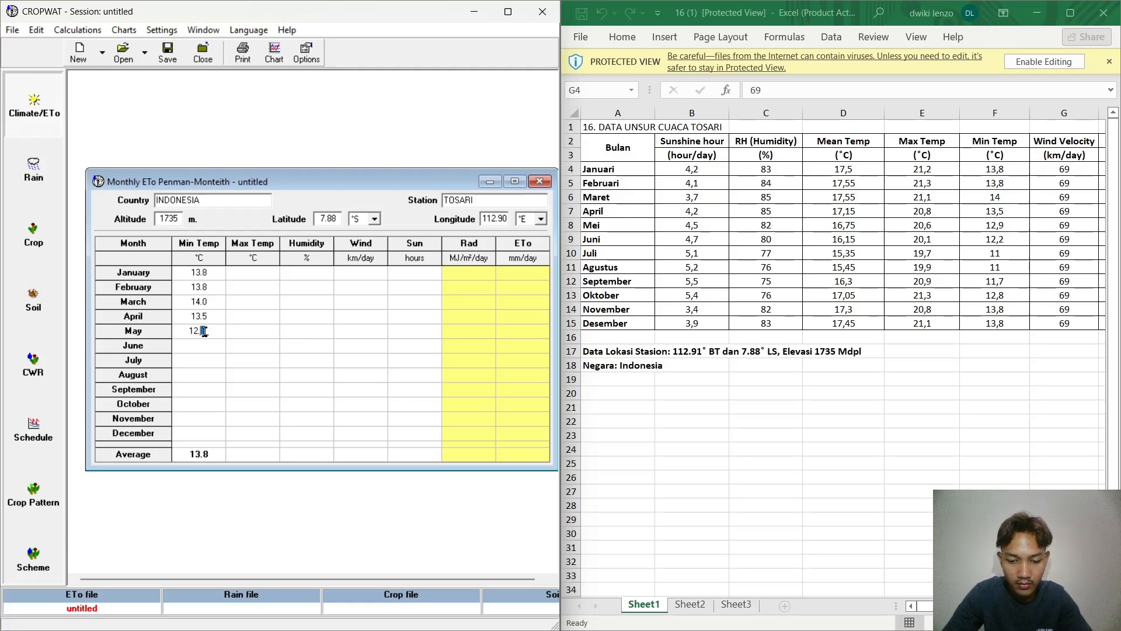
{"action": "left_click", "coordinate": [205, 350]}
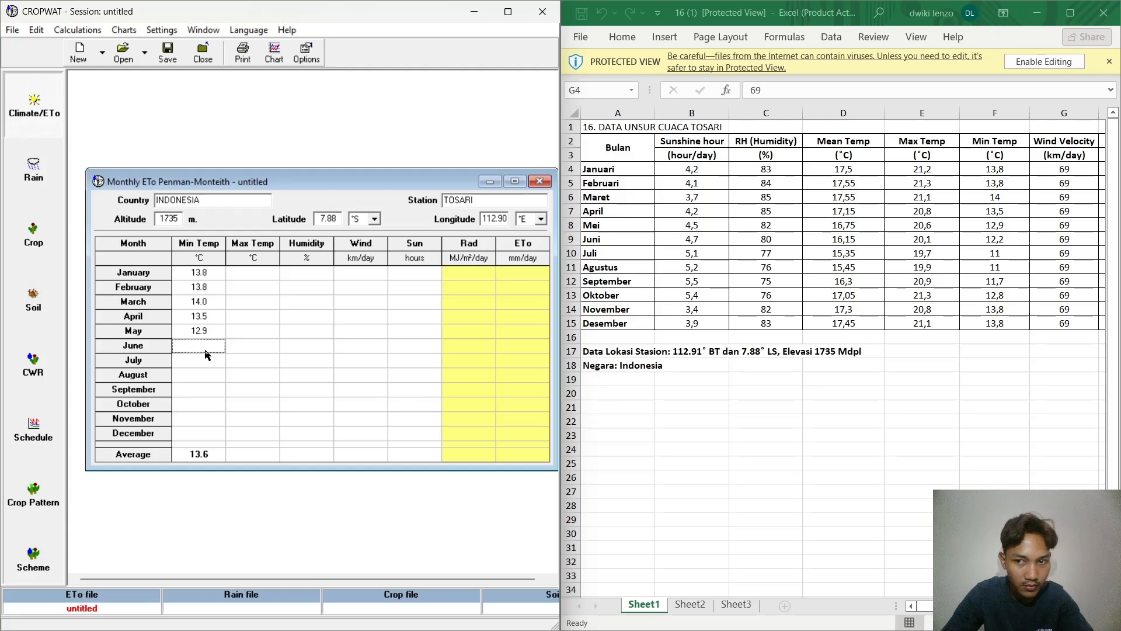
{"action": "type", "text": "12.2"}
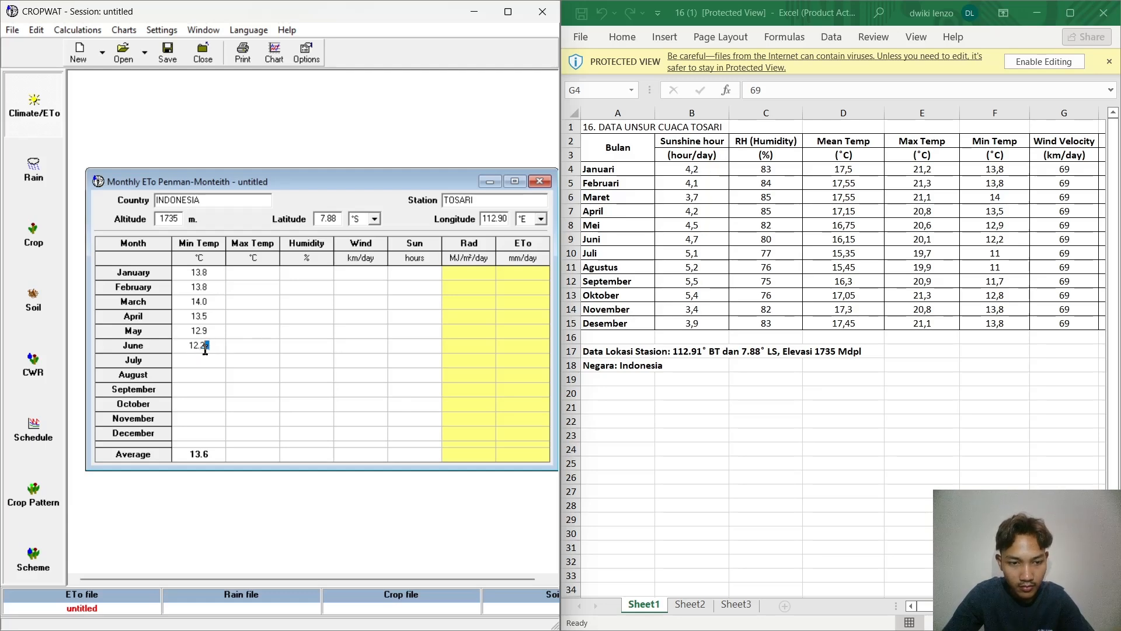
Step: Enter Min Temp values of 11 °C for July and August and 11.7 °C for September
{"action": "left_click", "coordinate": [218, 360]}
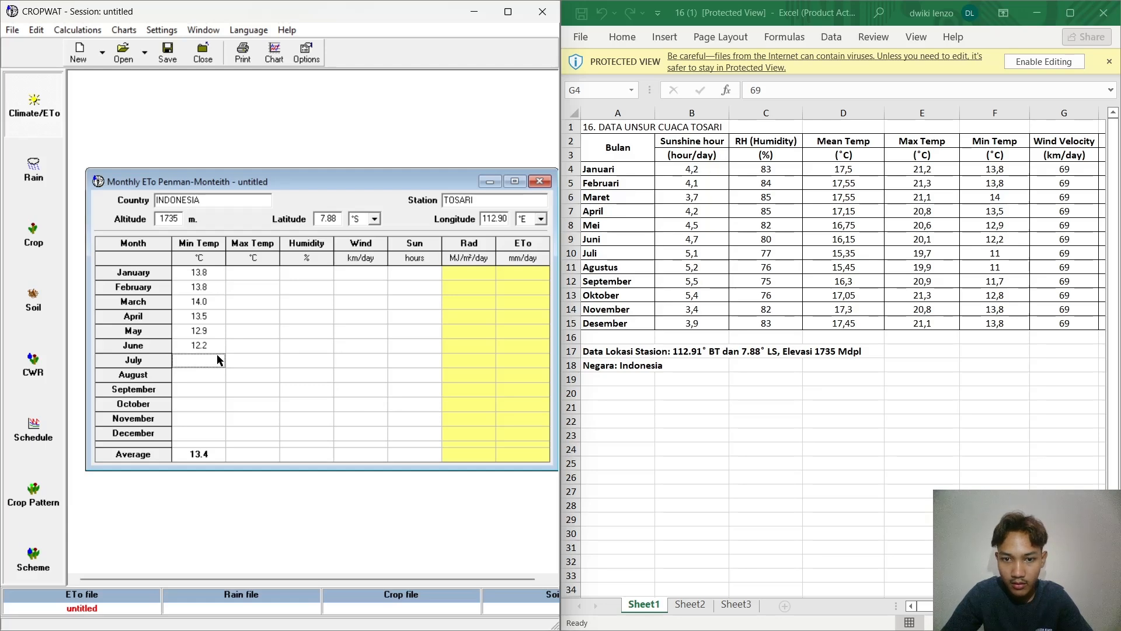
{"action": "type", "text": "11"}
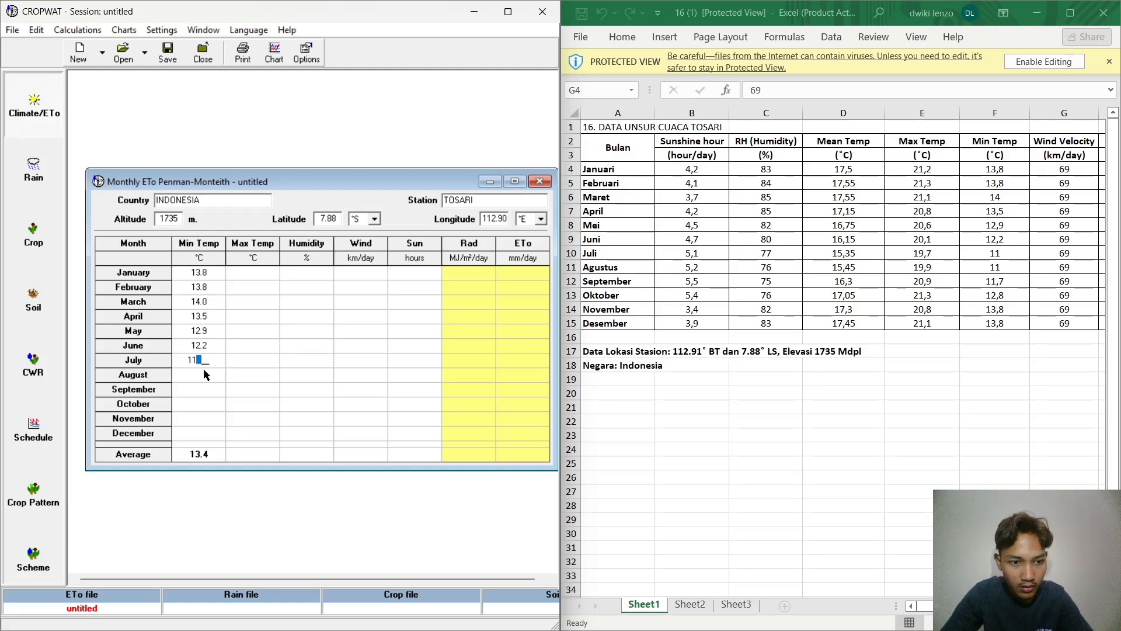
{"action": "left_click", "coordinate": [204, 374]}
{"action": "type", "text": "11"}
{"action": "left_click", "coordinate": [206, 395]}
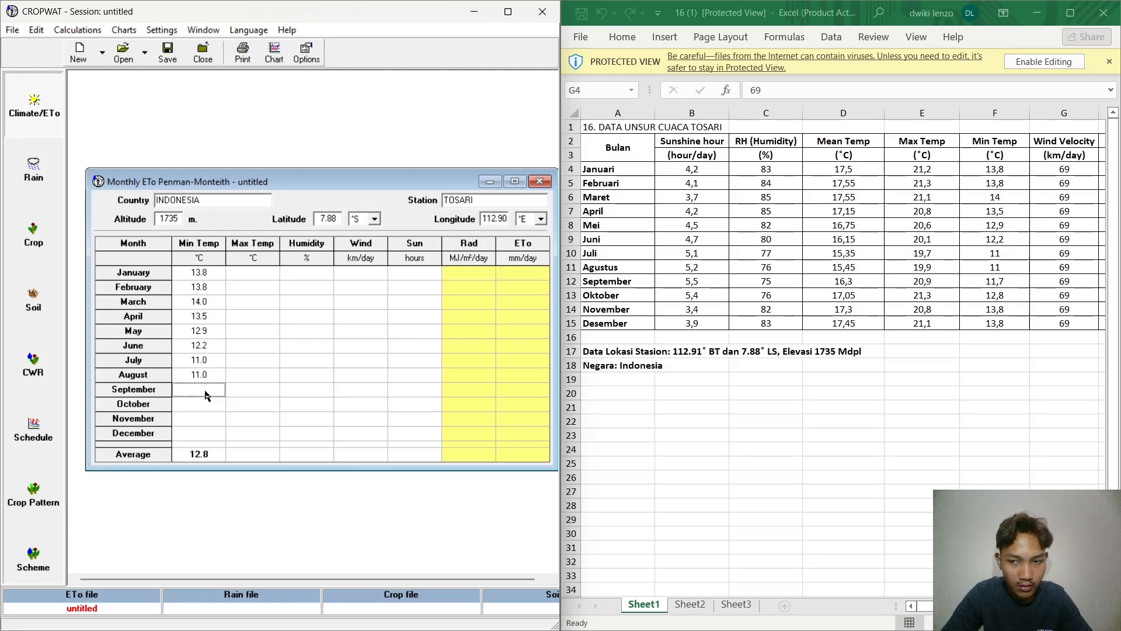
{"action": "type", "text": "11"}
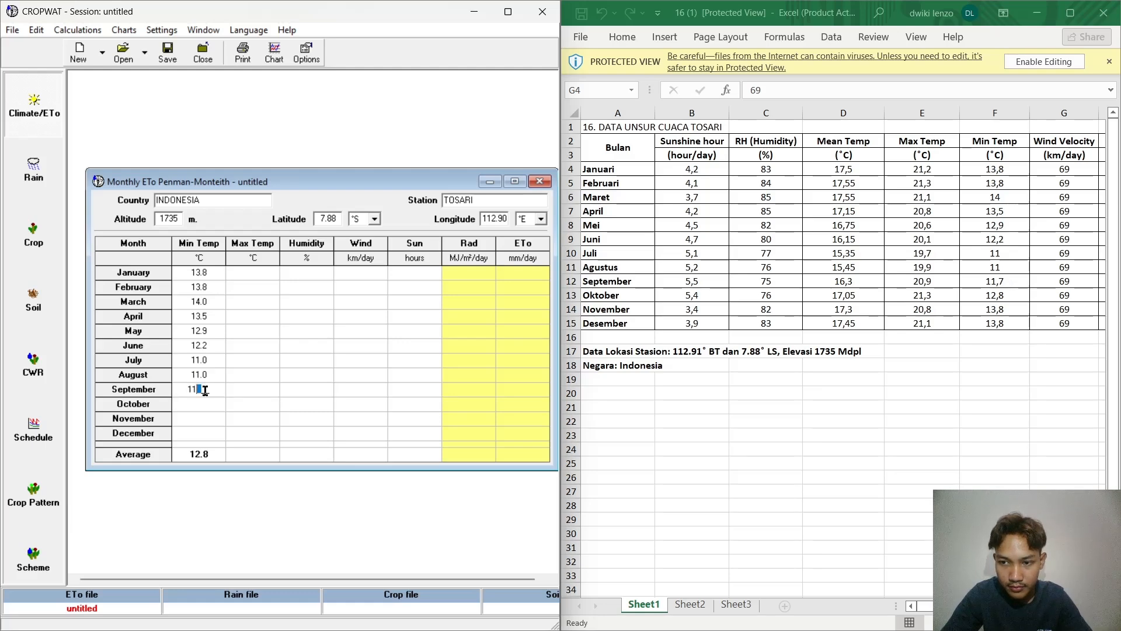
{"action": "type", "text": ".7"}
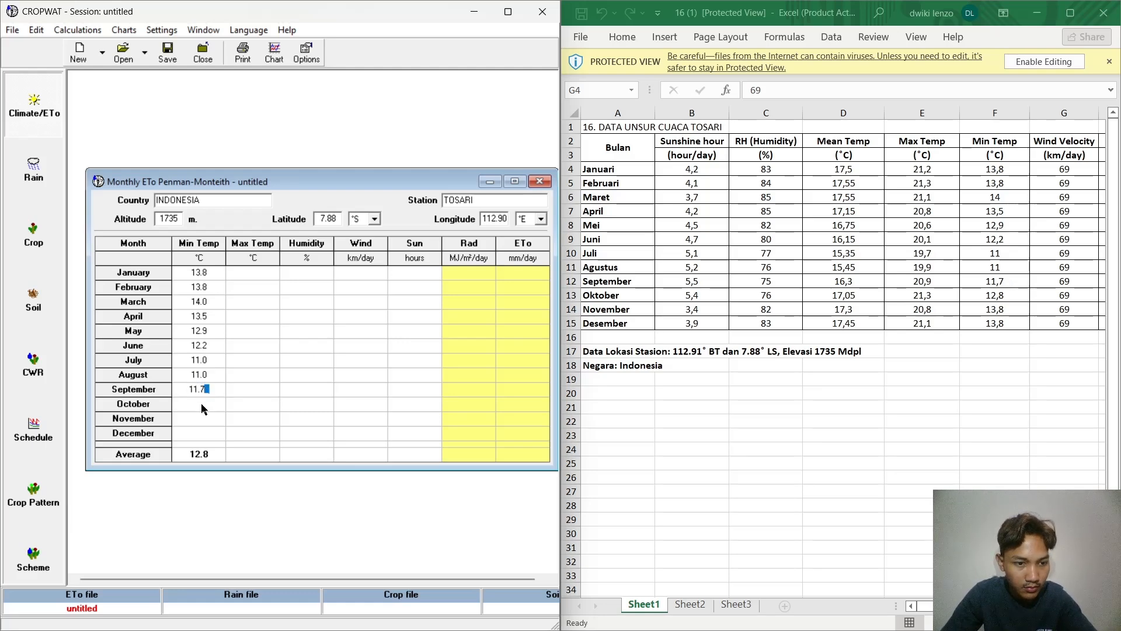
Step: Enter Min Temp values of 12.8 °C for October and 13.8 °C for November
{"action": "left_click", "coordinate": [201, 407]}
{"action": "type", "text": "12.8"}
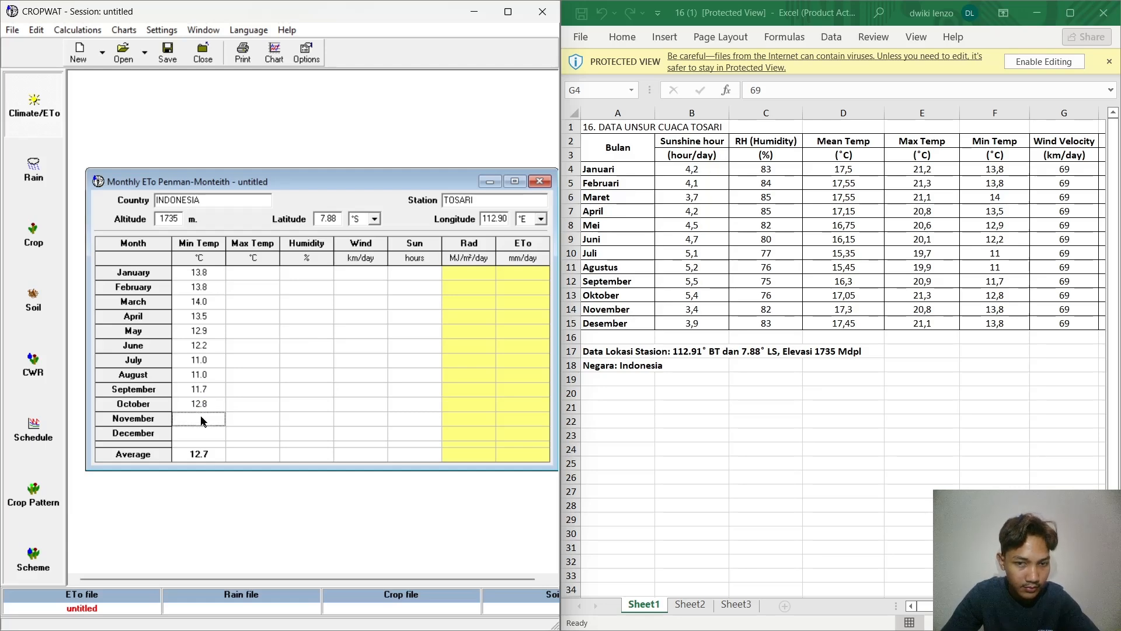
{"action": "type", "text": "13.8"}
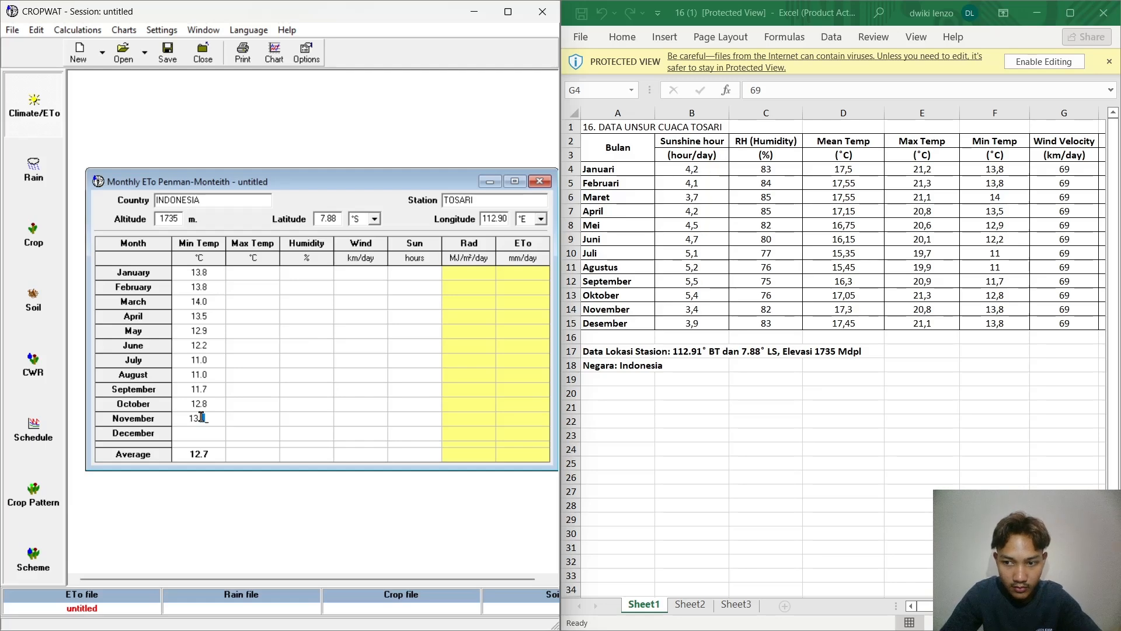
{"action": "left_click", "coordinate": [208, 433]}
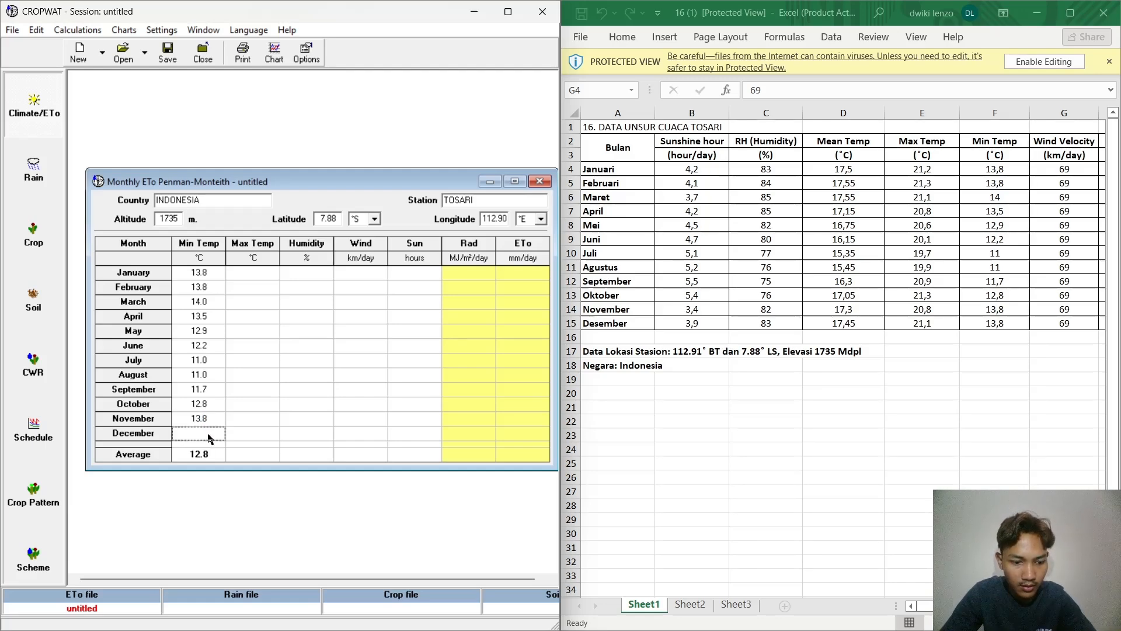
Step: Enter 13.8 °C as December's Min Temp and 21.2 °C as January's Max Temp
{"action": "type", "text": "13.8"}
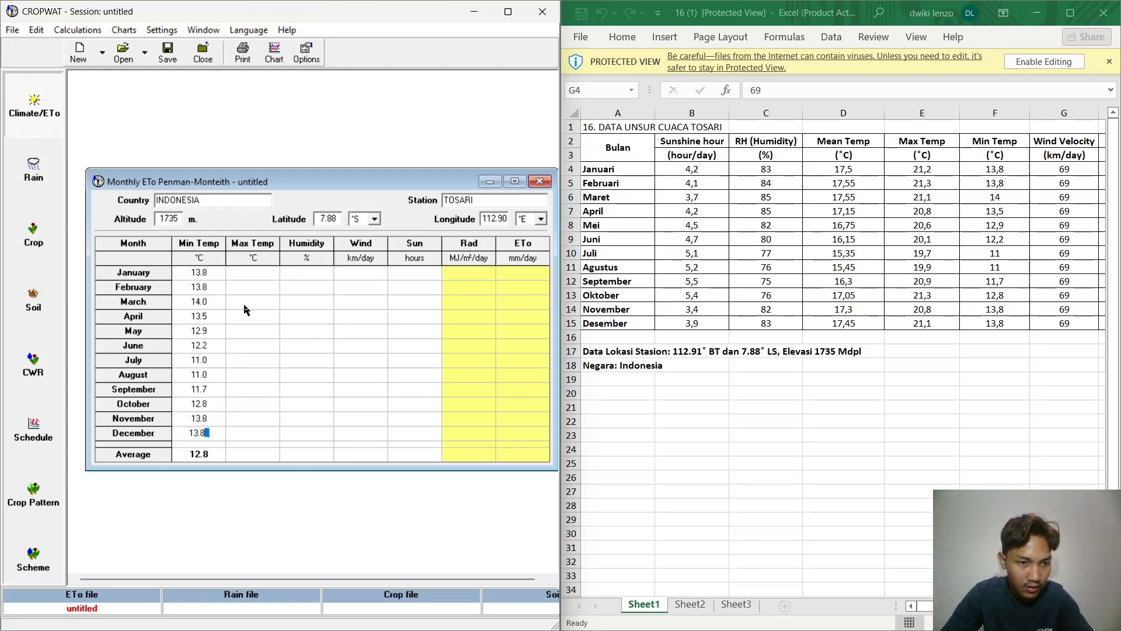
{"action": "left_click", "coordinate": [251, 273]}
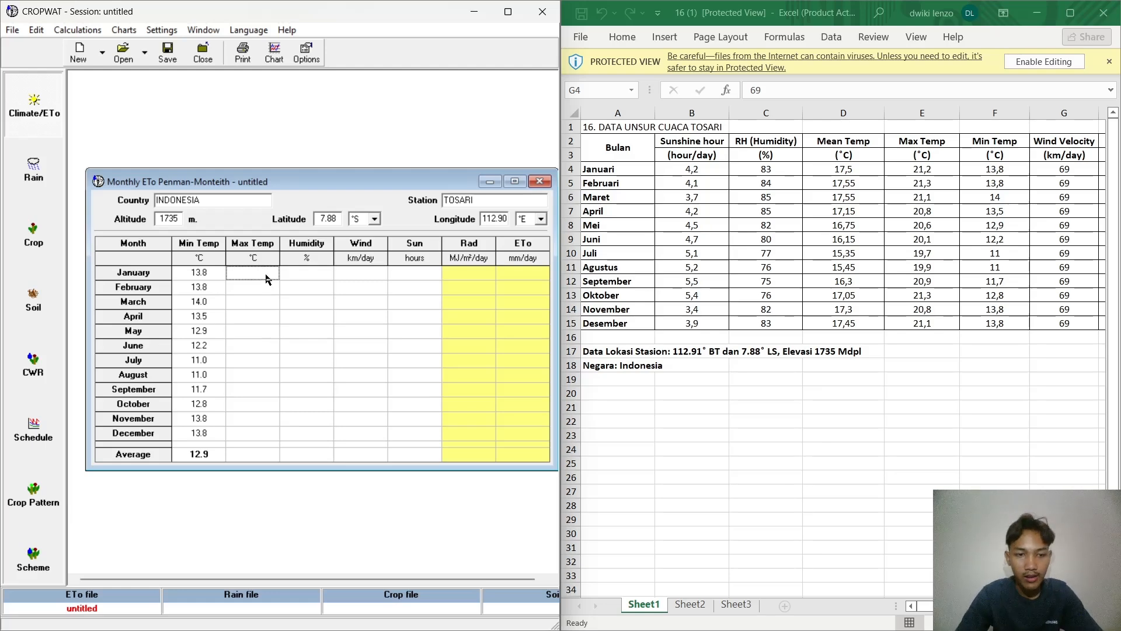
{"action": "type", "text": "21"}
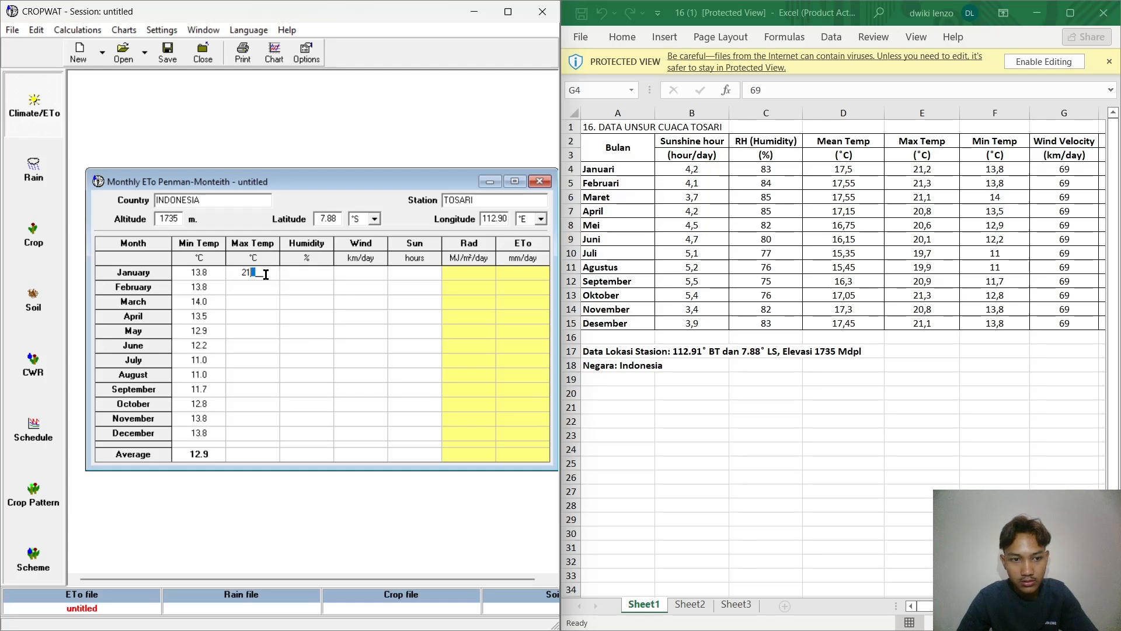
{"action": "type", "text": "."}
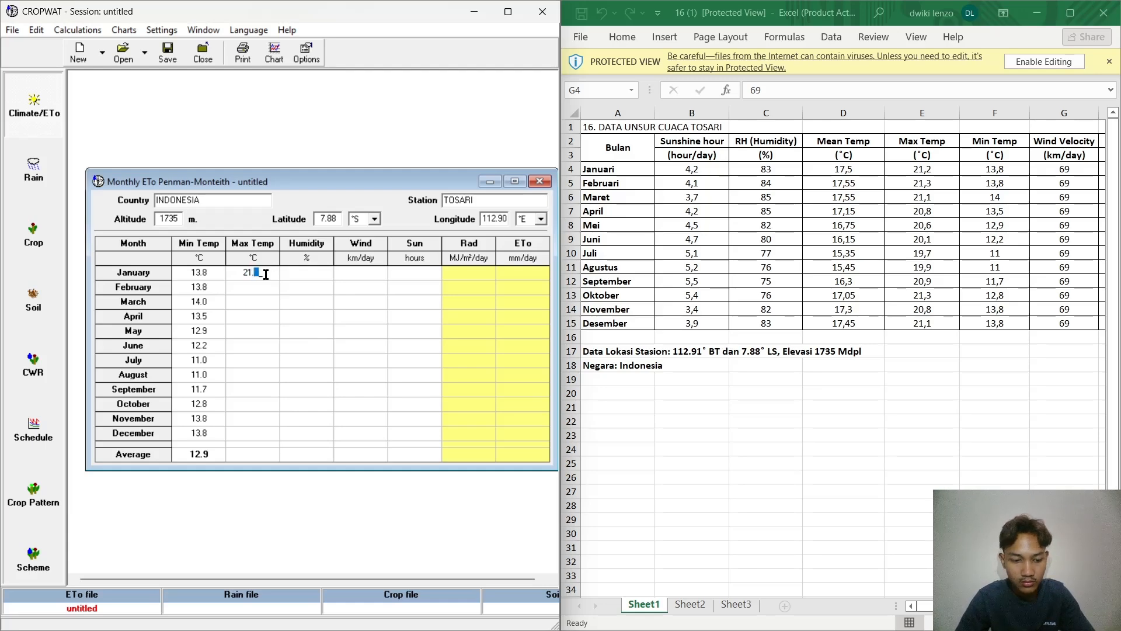
{"action": "type", "text": "2"}
{"action": "key", "text": "Return"}
Step: Enter Max Temp values of 21.3 °C for February, 21.1 °C for March and 20.8 °C for April
{"action": "type", "text": "21"}
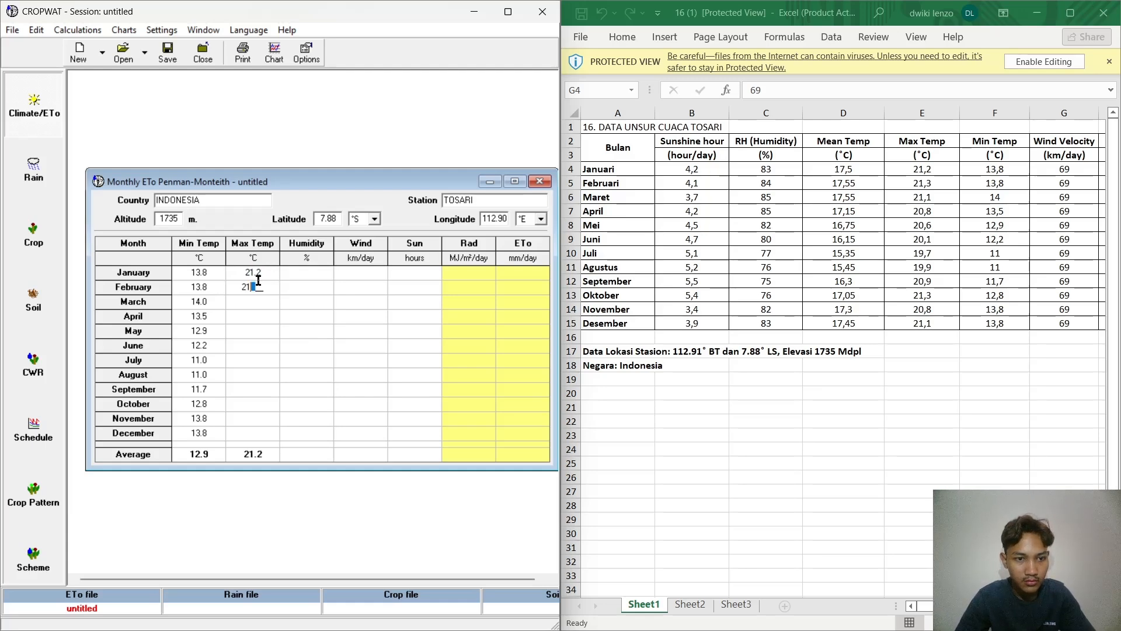
{"action": "type", "text": ".3"}
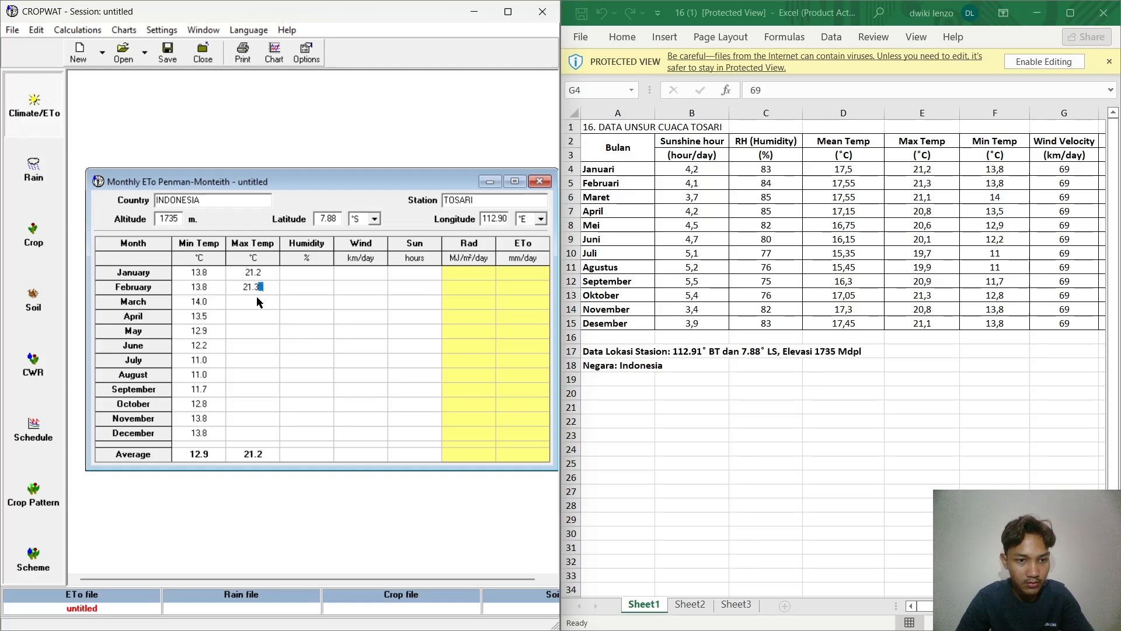
{"action": "type", "text": "21.1"}
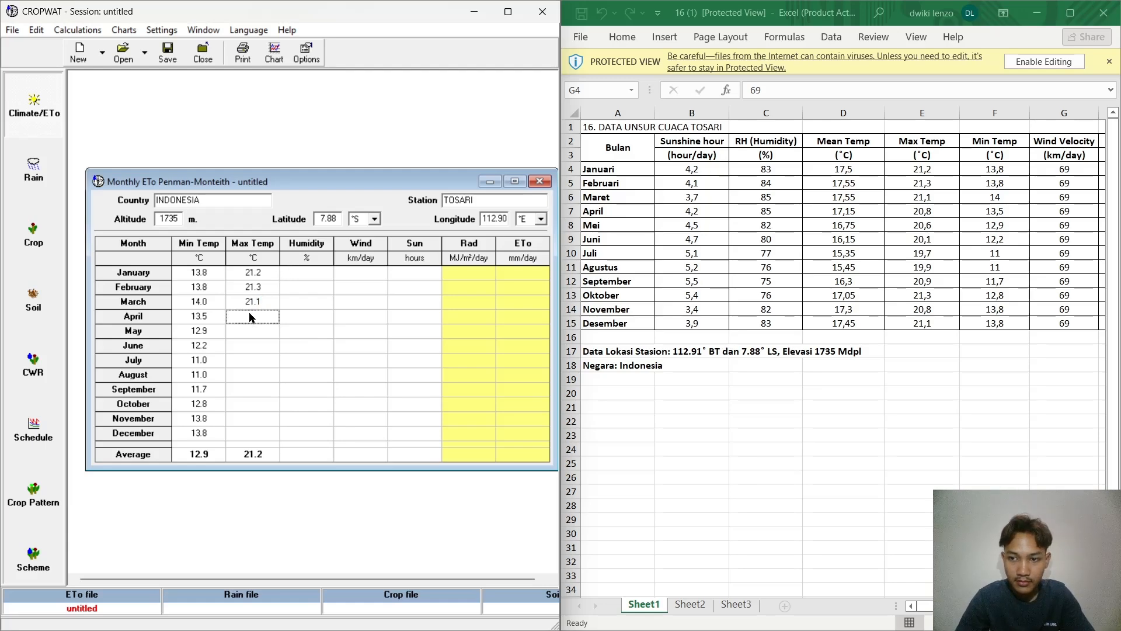
{"action": "type", "text": "20.8"}
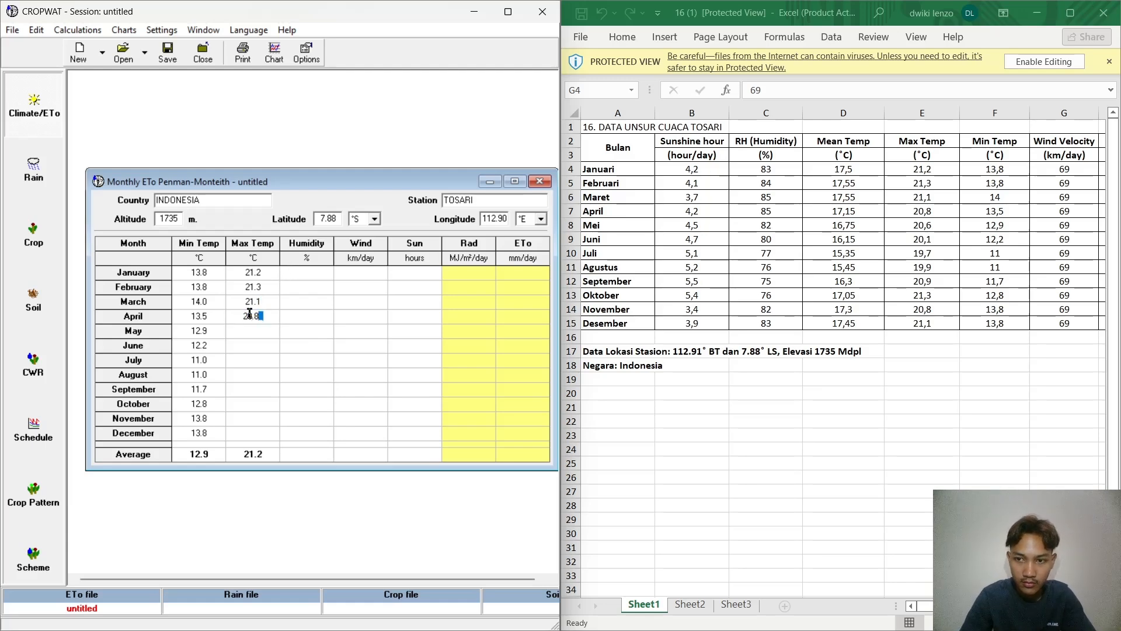
Step: Enter Max Temp values of 20.6 °C for May and 20.1 °C for June
{"action": "left_click", "coordinate": [240, 328]}
{"action": "type", "text": "20"}
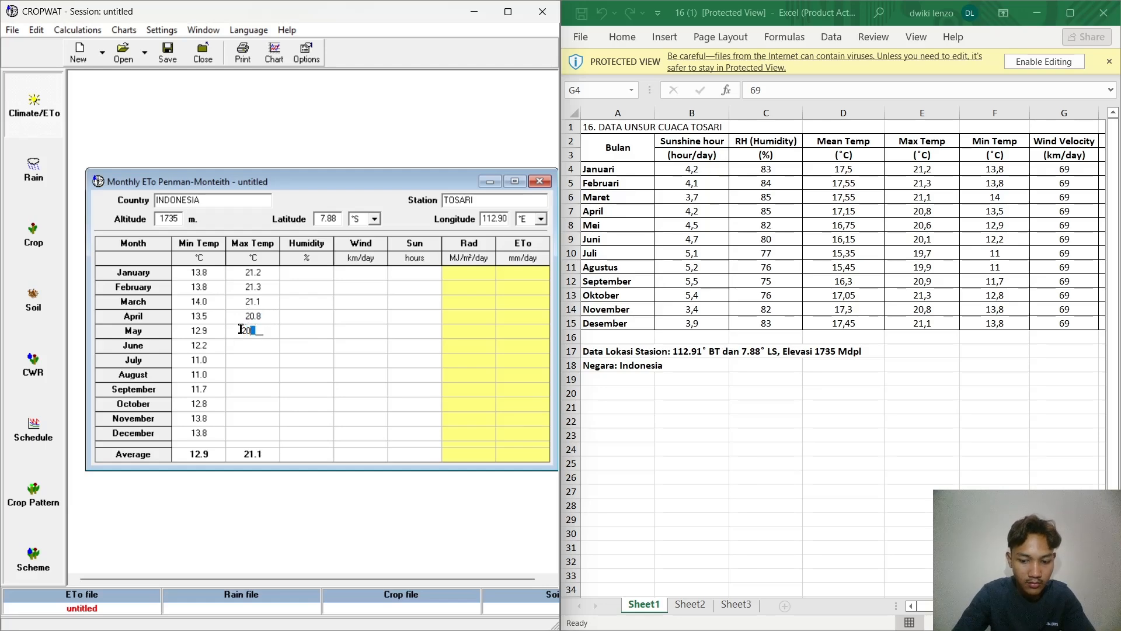
{"action": "type", "text": ".6"}
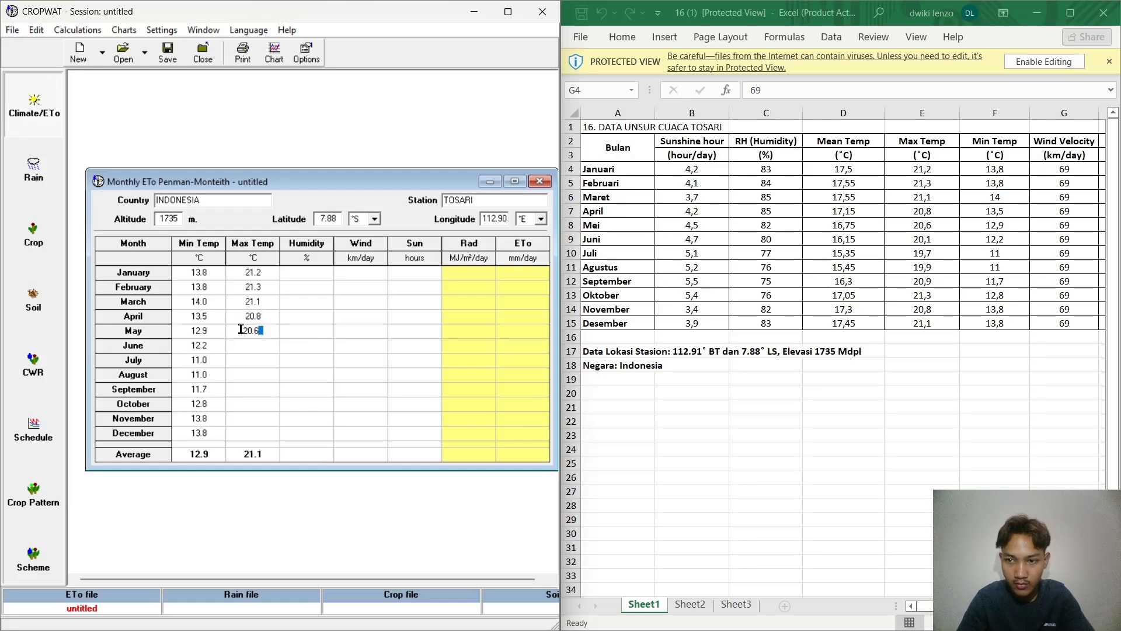
{"action": "left_click", "coordinate": [238, 344]}
{"action": "type", "text": "20"}
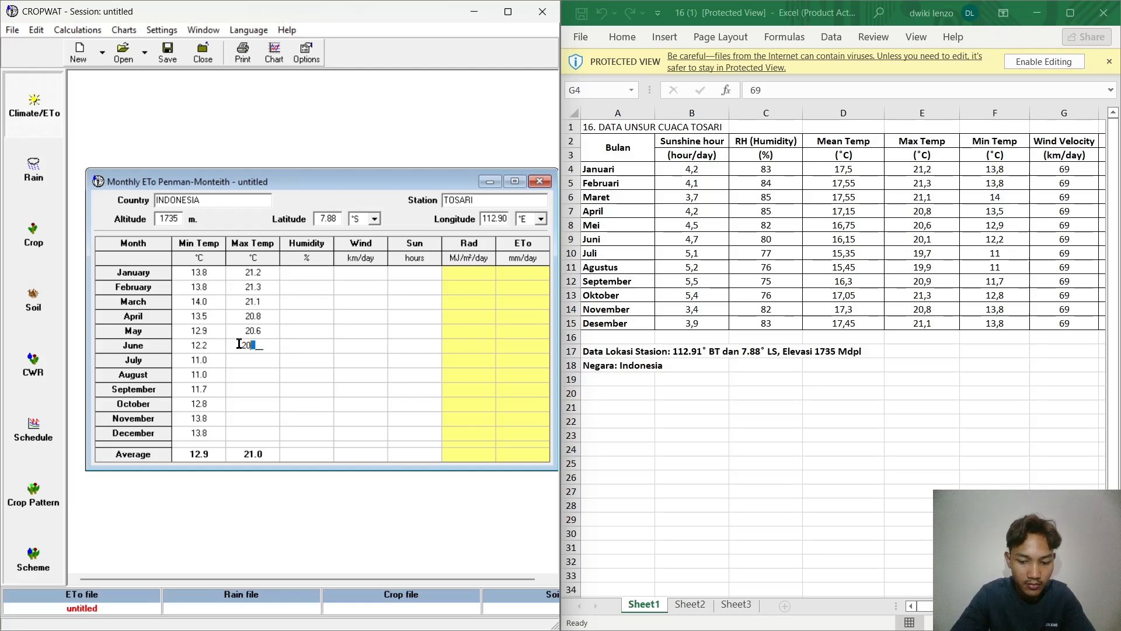
{"action": "type", "text": ".1"}
Step: Enter Max Temp values of 19.7 °C for July and 19.9 °C for August
{"action": "left_click", "coordinate": [251, 360]}
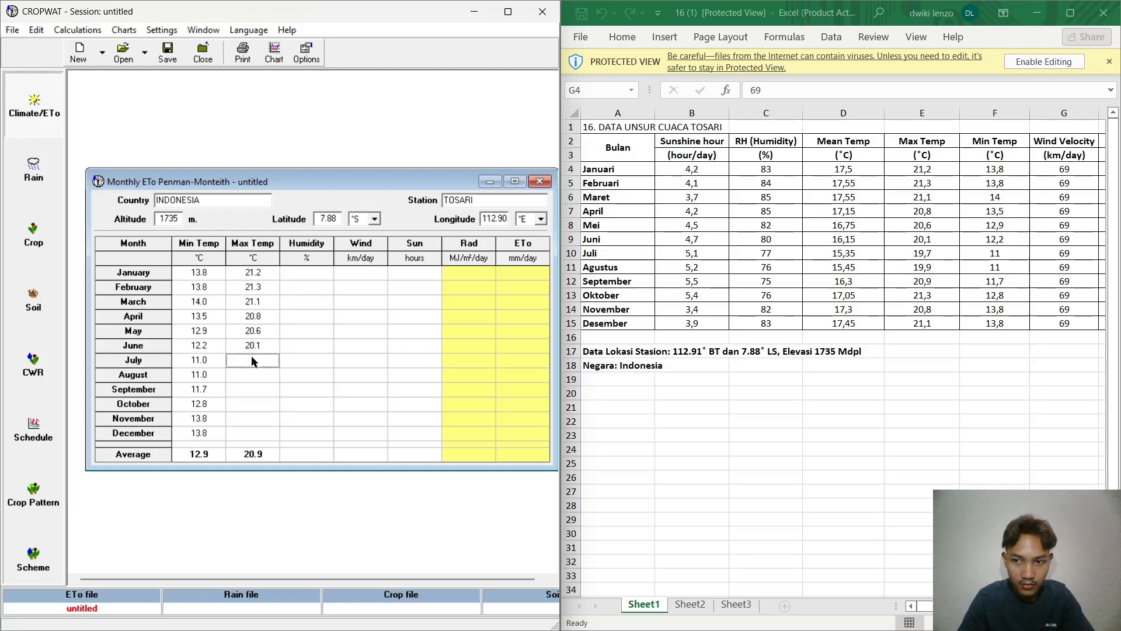
{"action": "type", "text": "19"}
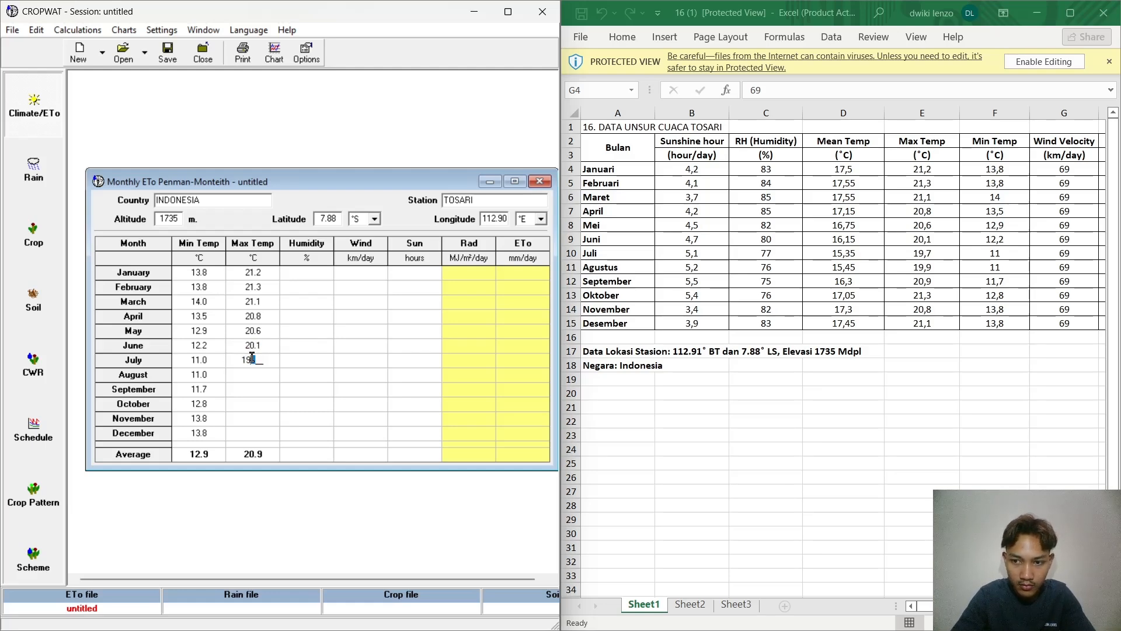
{"action": "type", "text": "."}
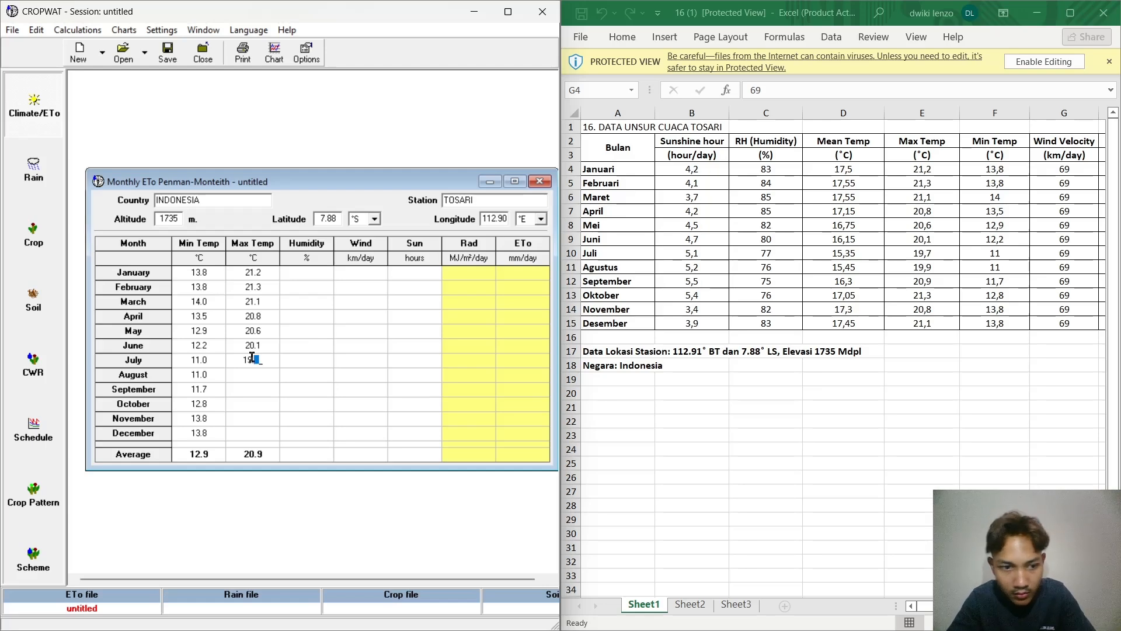
{"action": "type", "text": "7"}
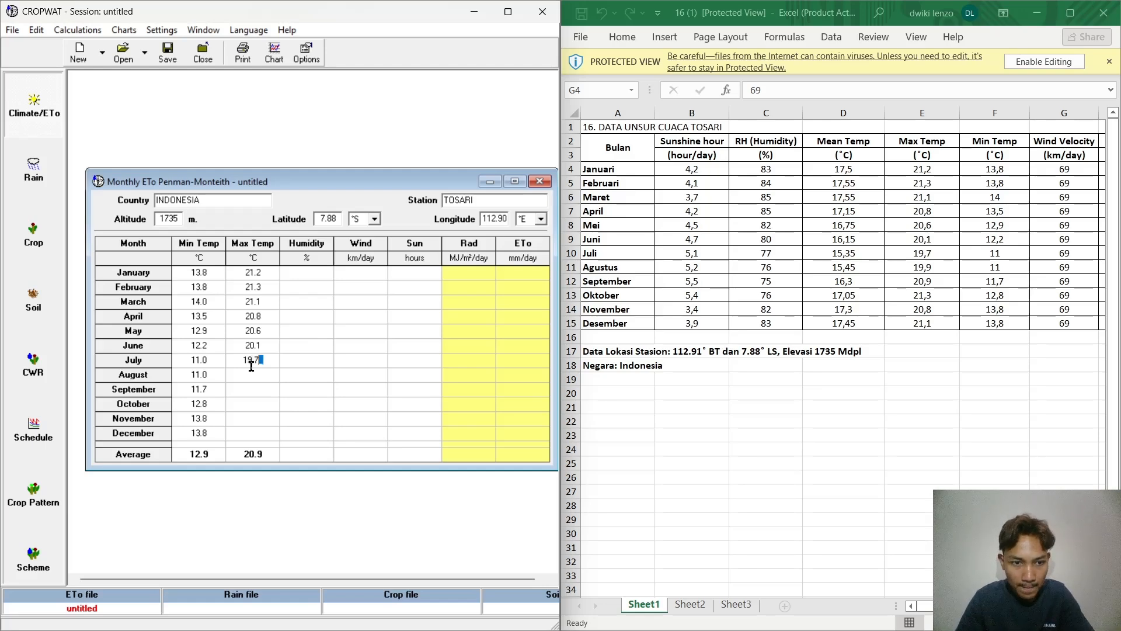
{"action": "left_click", "coordinate": [248, 373]}
{"action": "type", "text": "19.9"}
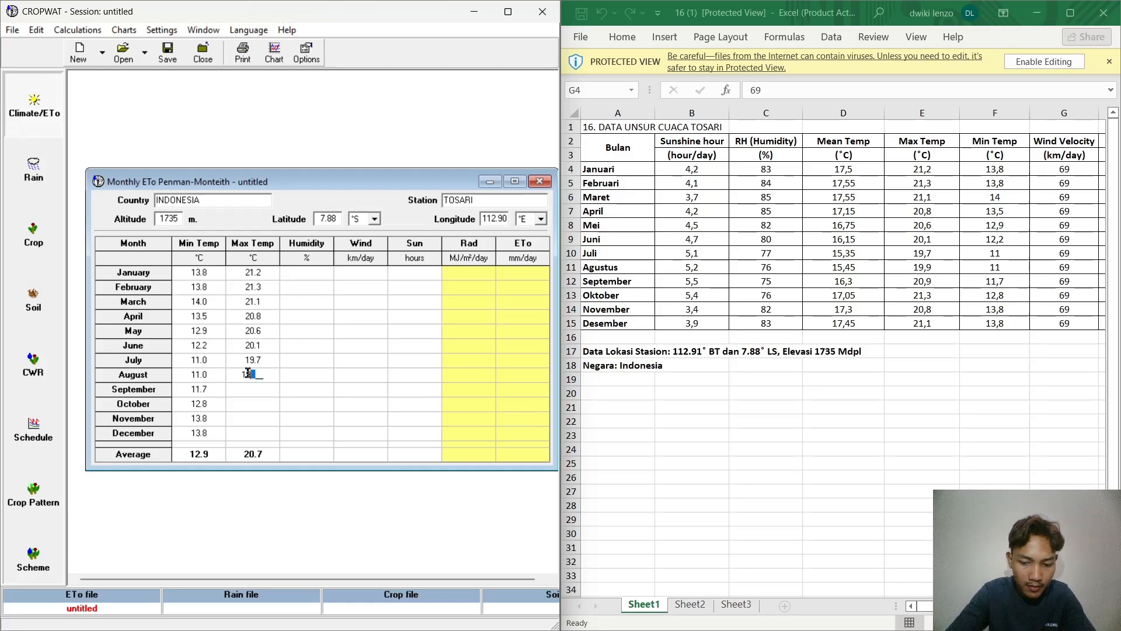
Step: Enter Max Temp values of 20.9, 21.3, 20.8 and 21.1 °C for September through December
{"action": "left_click", "coordinate": [255, 396]}
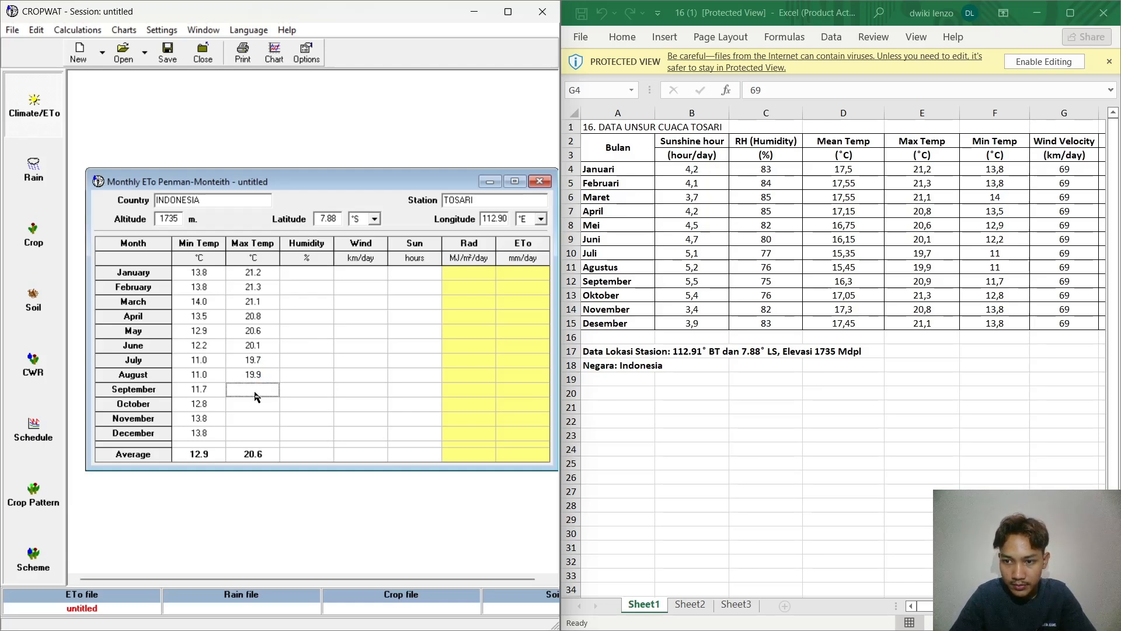
{"action": "type", "text": "20.9"}
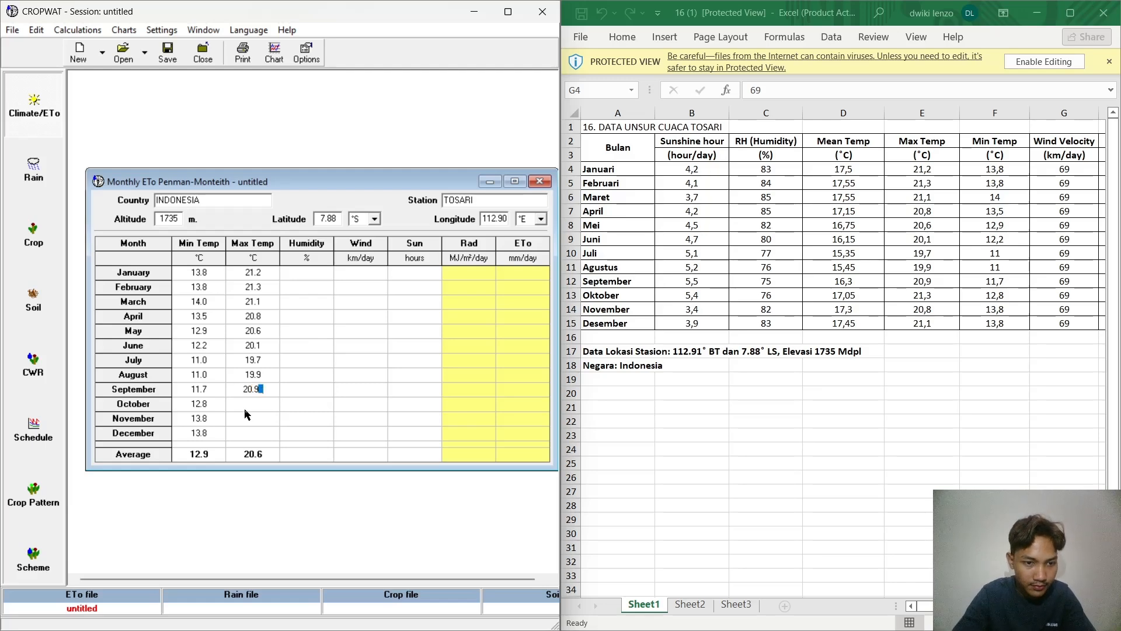
{"action": "left_click", "coordinate": [245, 410]}
{"action": "type", "text": "21.3"}
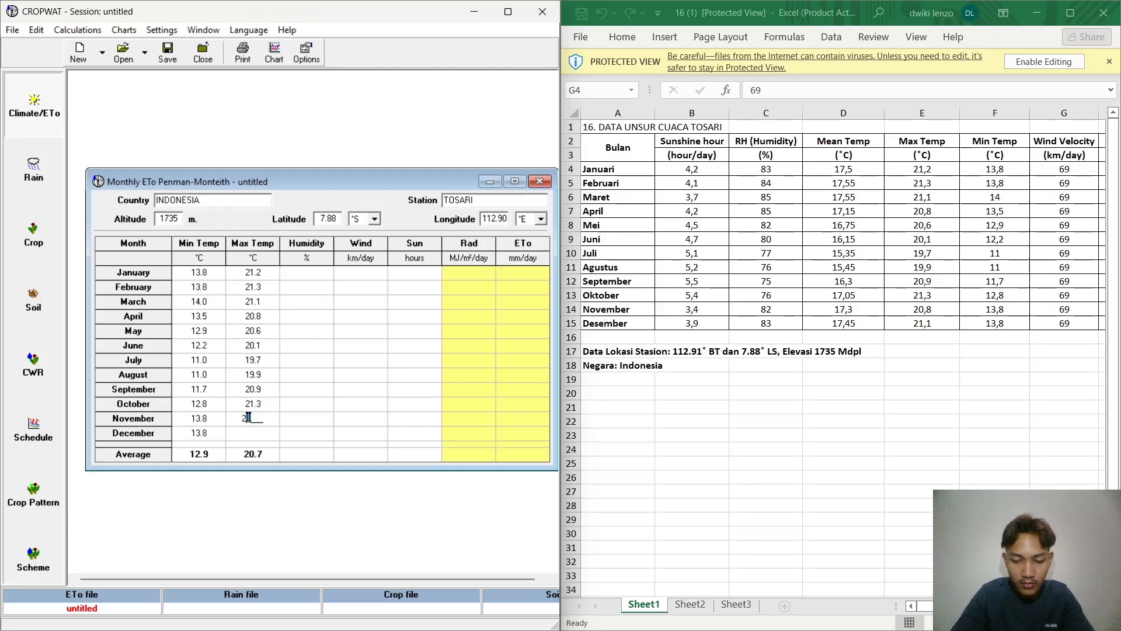
{"action": "type", "text": "20."}
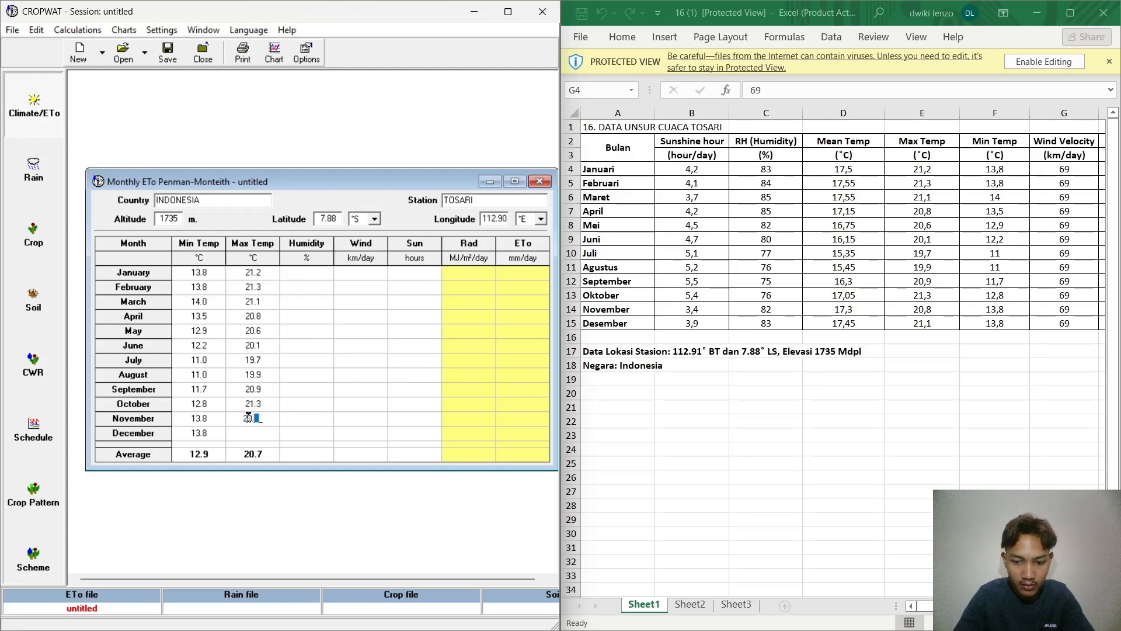
{"action": "type", "text": "8"}
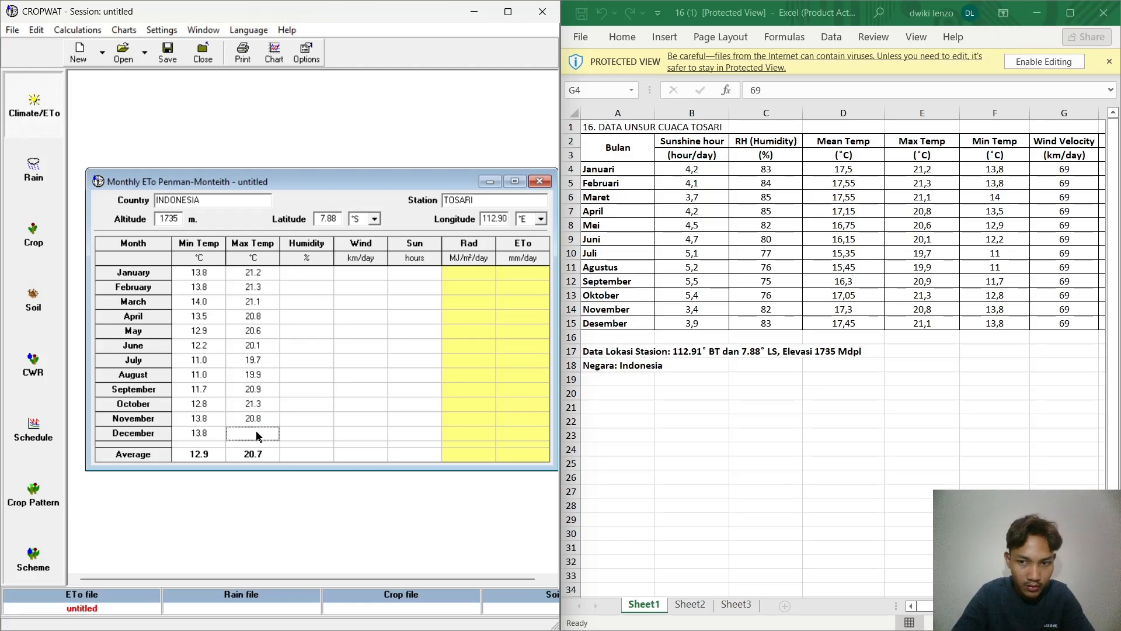
{"action": "type", "text": "21.1"}
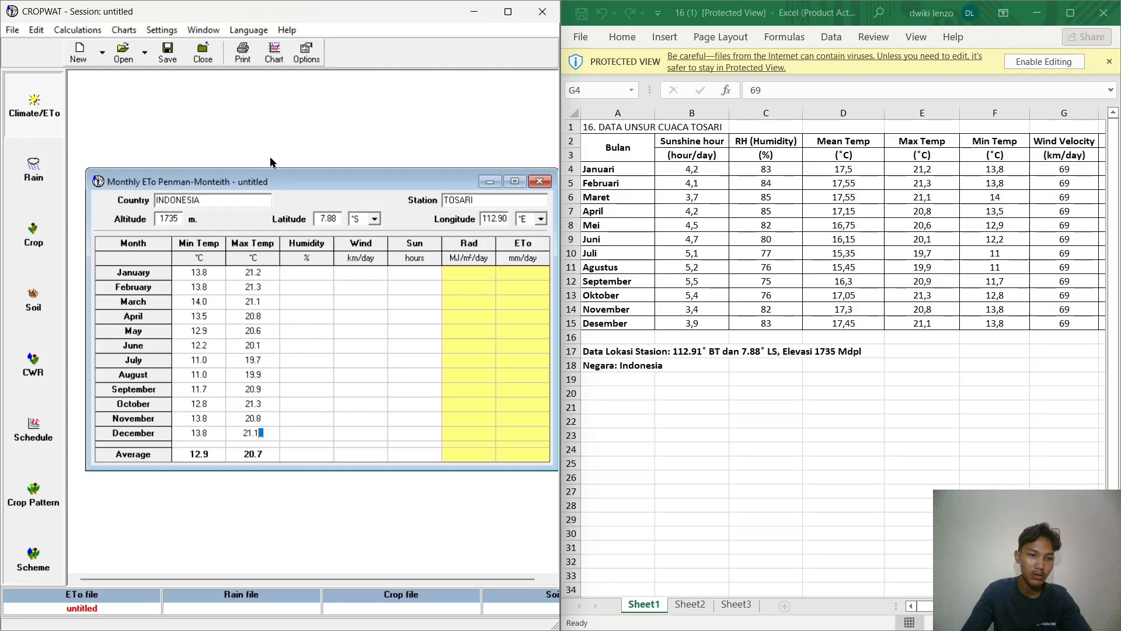
{"action": "left_click", "coordinate": [310, 271]}
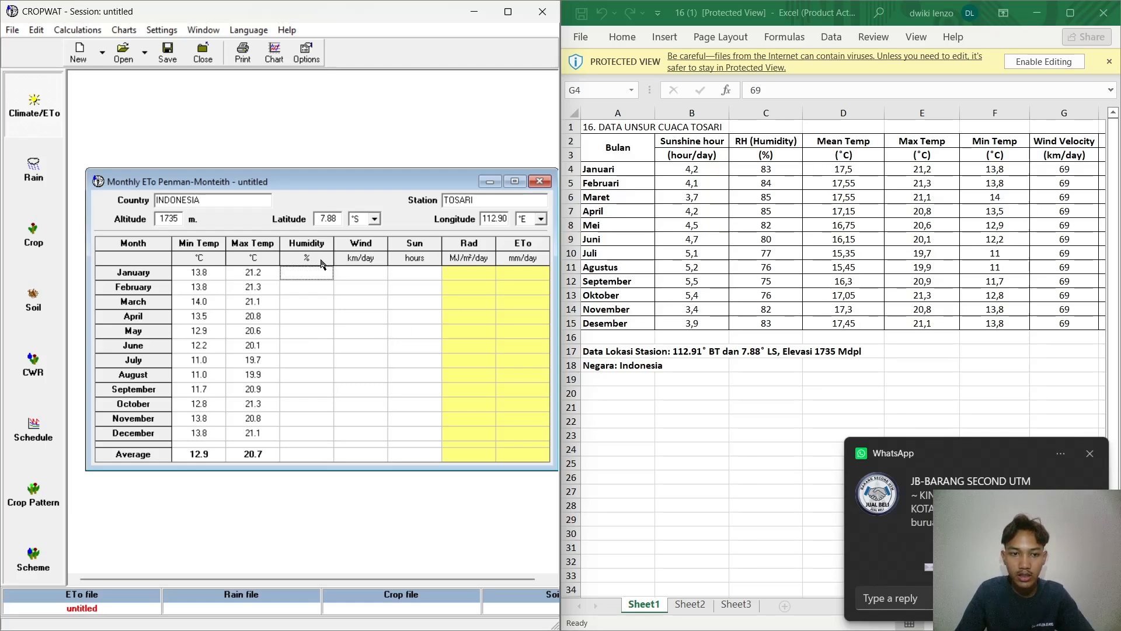
{"action": "left_click", "coordinate": [314, 278]}
{"action": "type", "text": "1"}
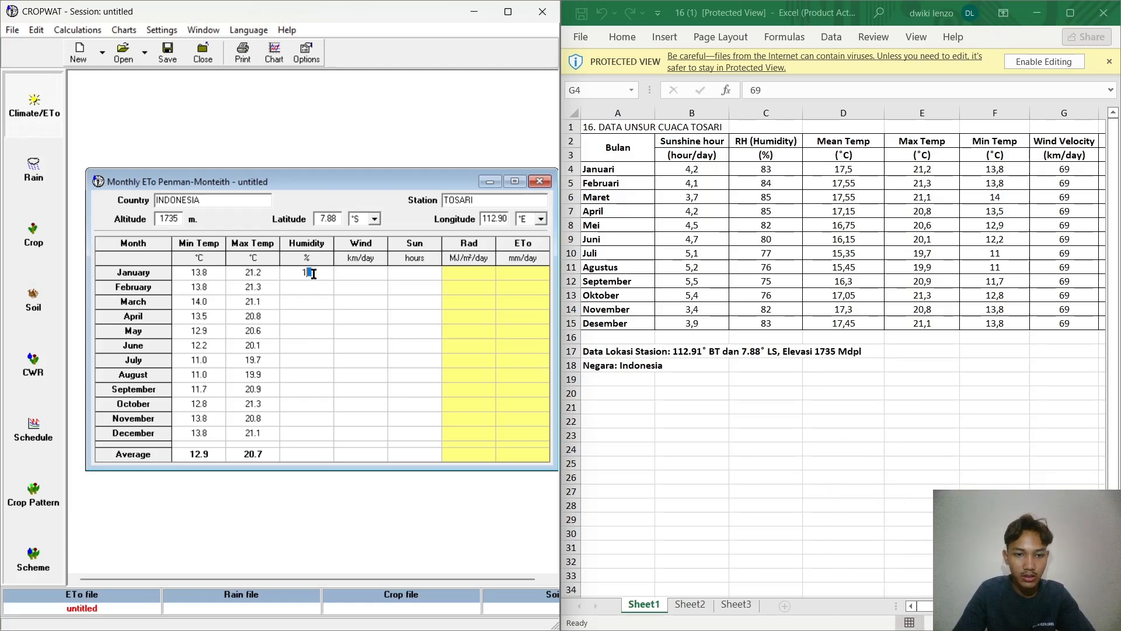
{"action": "type", "text": "7"}
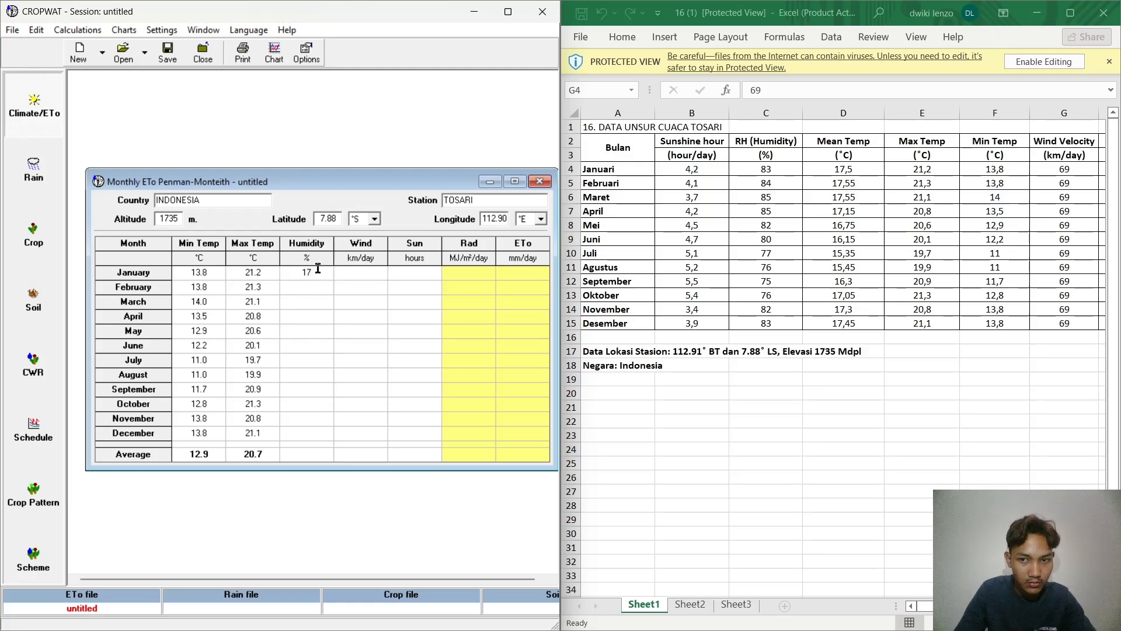
{"action": "double_click", "coordinate": [318, 272]}
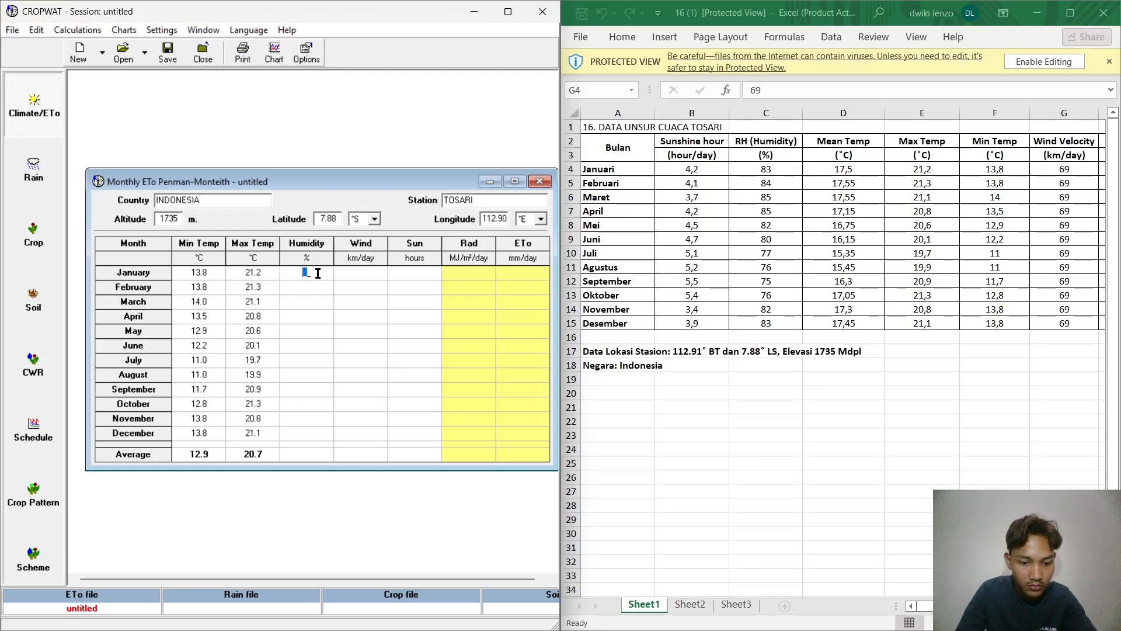
{"action": "type", "text": "17"}
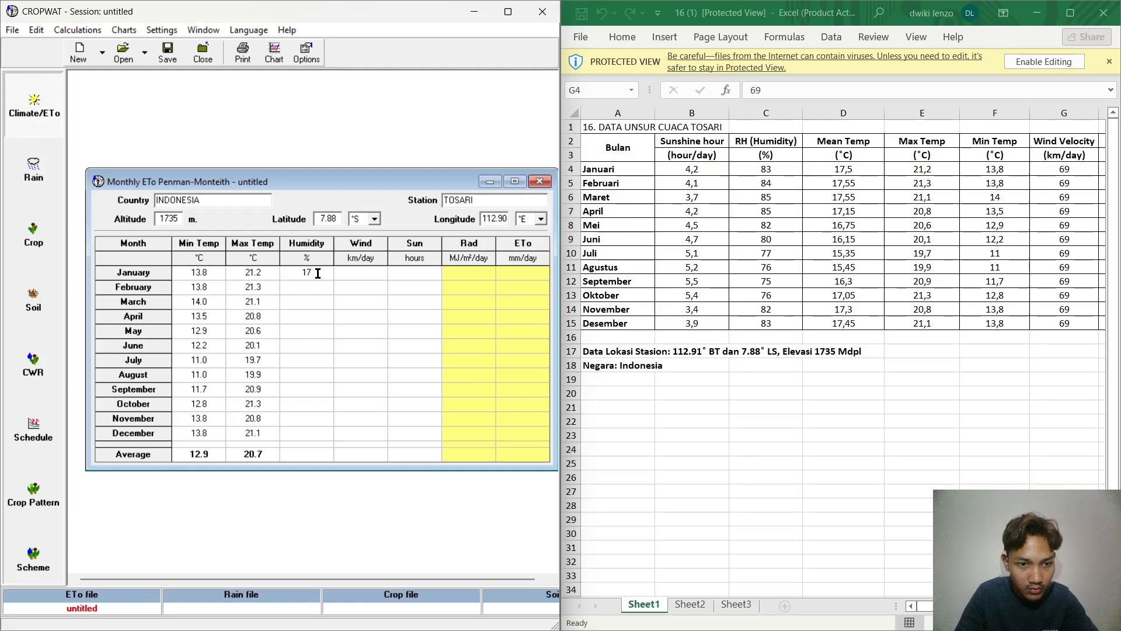
{"action": "left_click", "coordinate": [311, 288]}
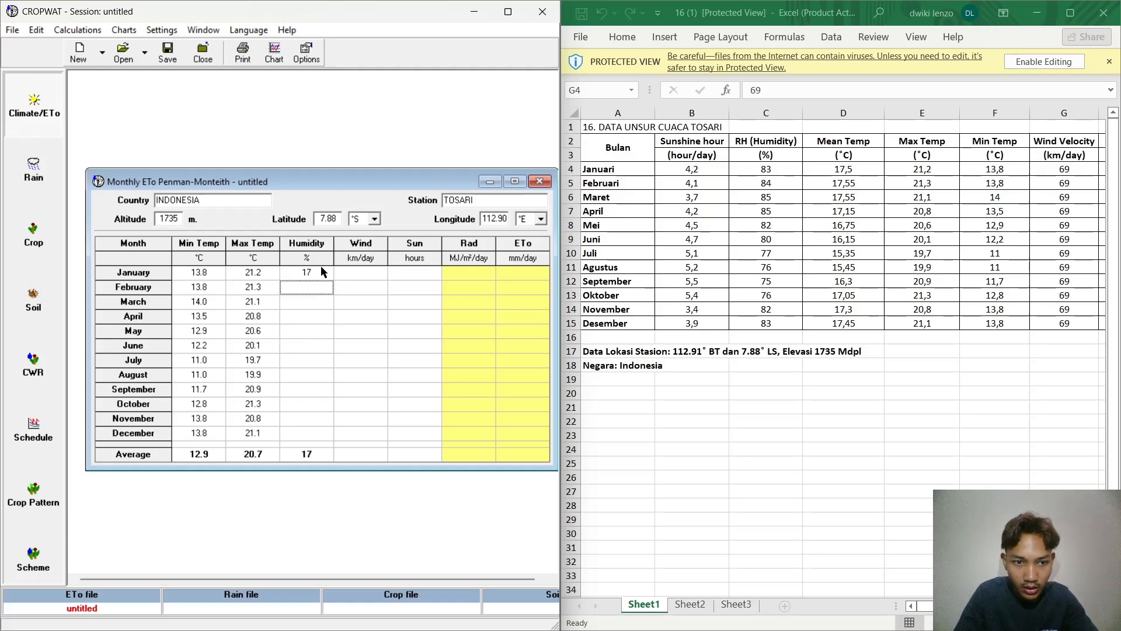
Step: Enter Humidity values of 83% for January and 84% for February
{"action": "left_click", "coordinate": [321, 269]}
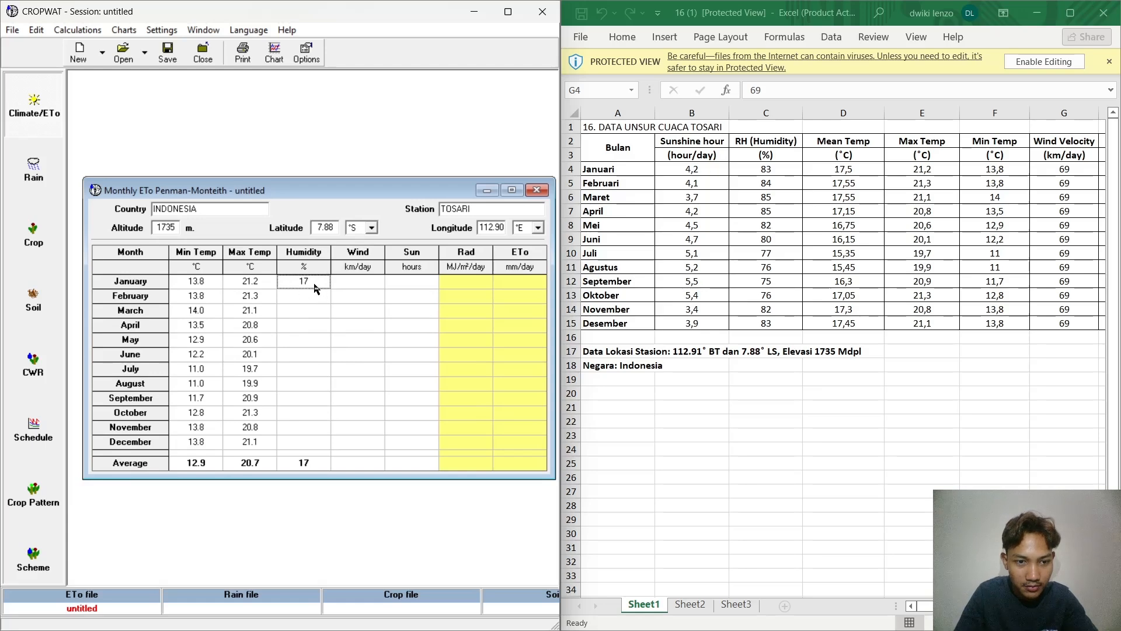
{"action": "double_click", "coordinate": [314, 283]}
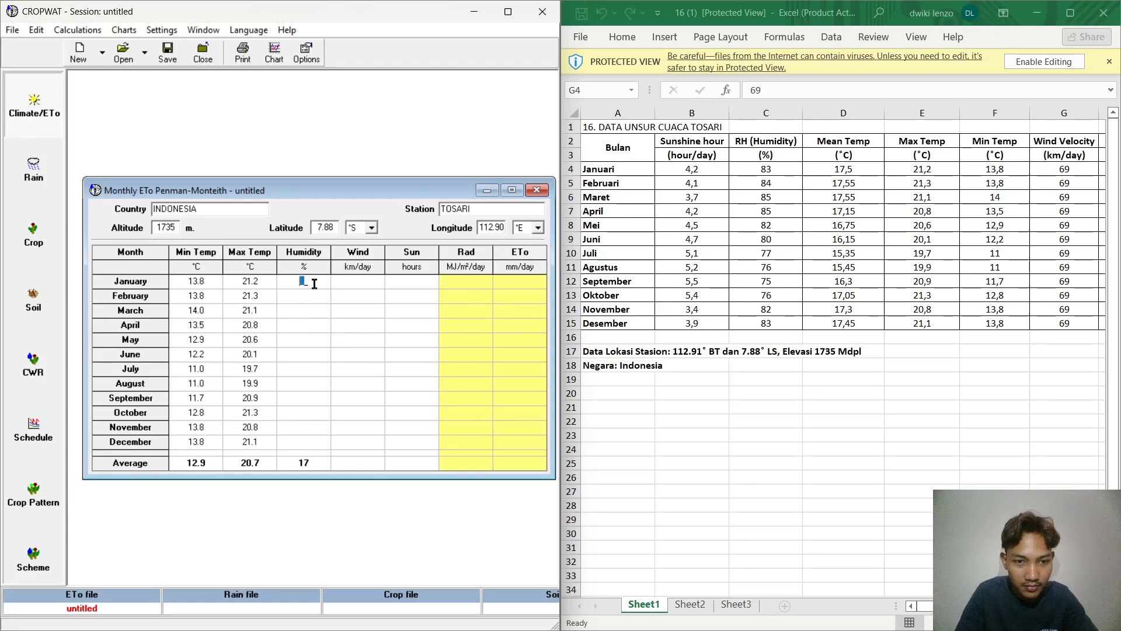
{"action": "type", "text": "83"}
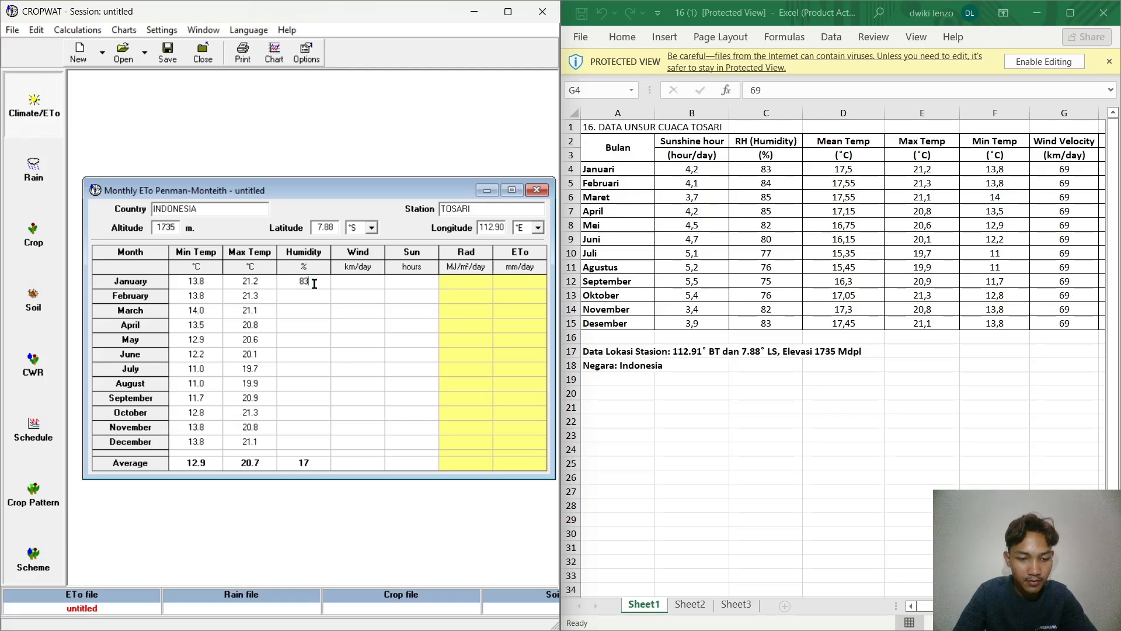
{"action": "left_click", "coordinate": [302, 298]}
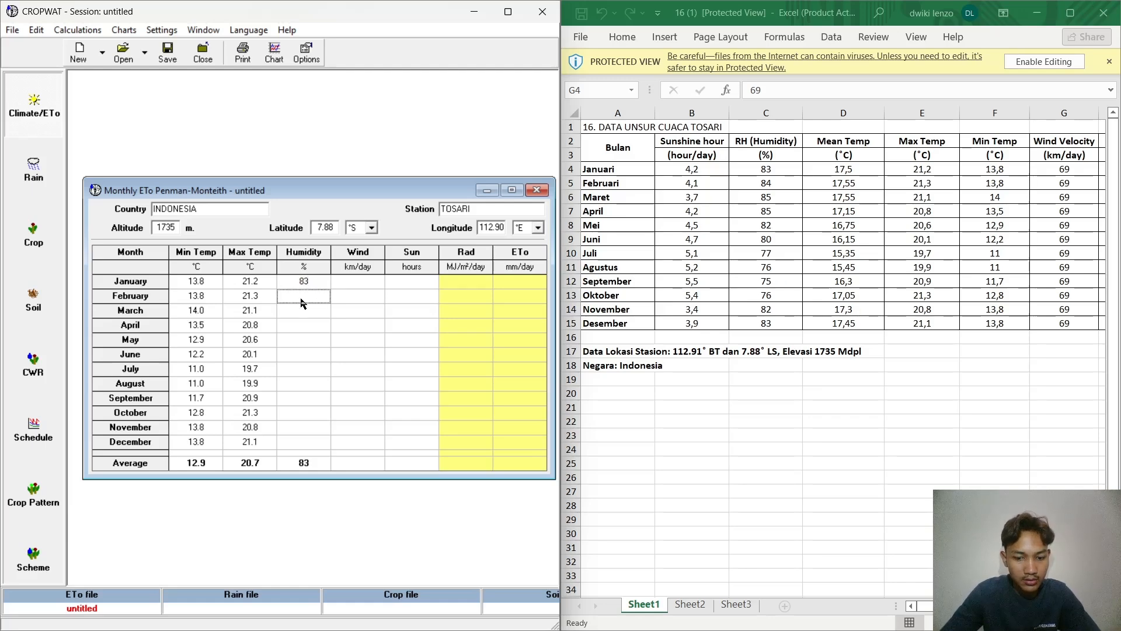
{"action": "type", "text": "83"}
{"action": "key", "text": "BackSpace"}
{"action": "type", "text": "4"}
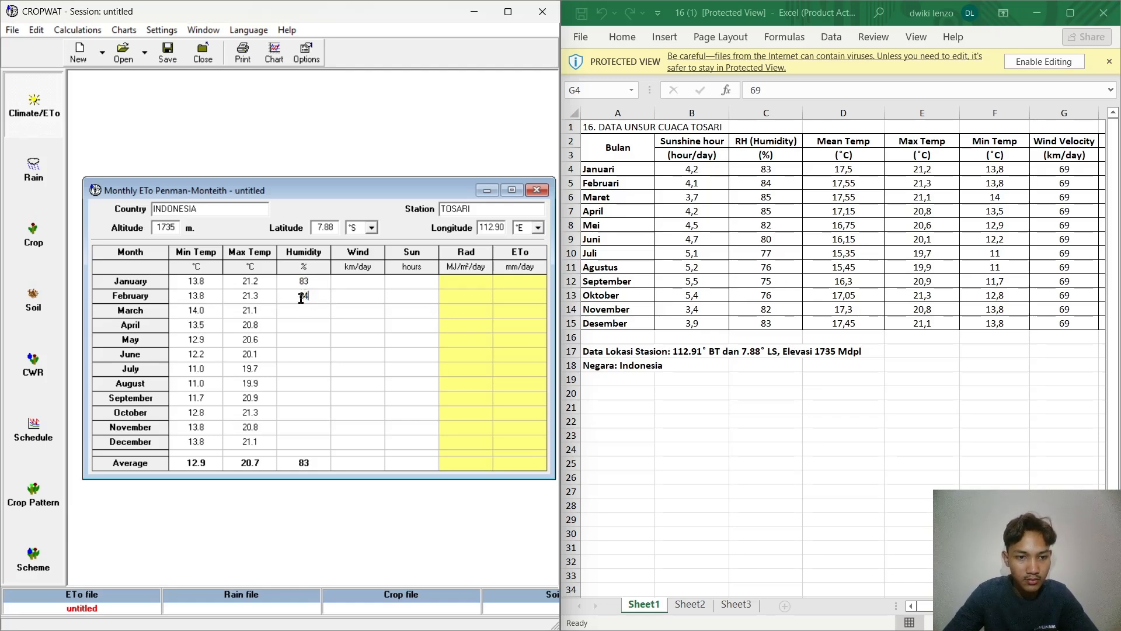
{"action": "key", "text": "super+shift+s"}
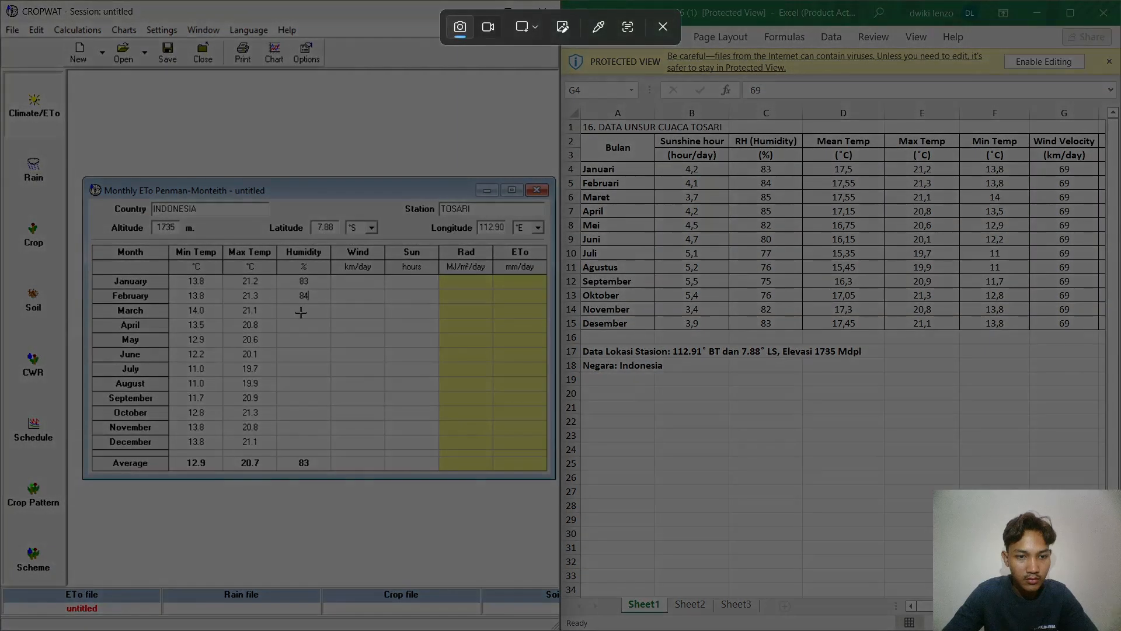
{"action": "left_click", "coordinate": [663, 26]}
{"action": "left_click", "coordinate": [328, 315]}
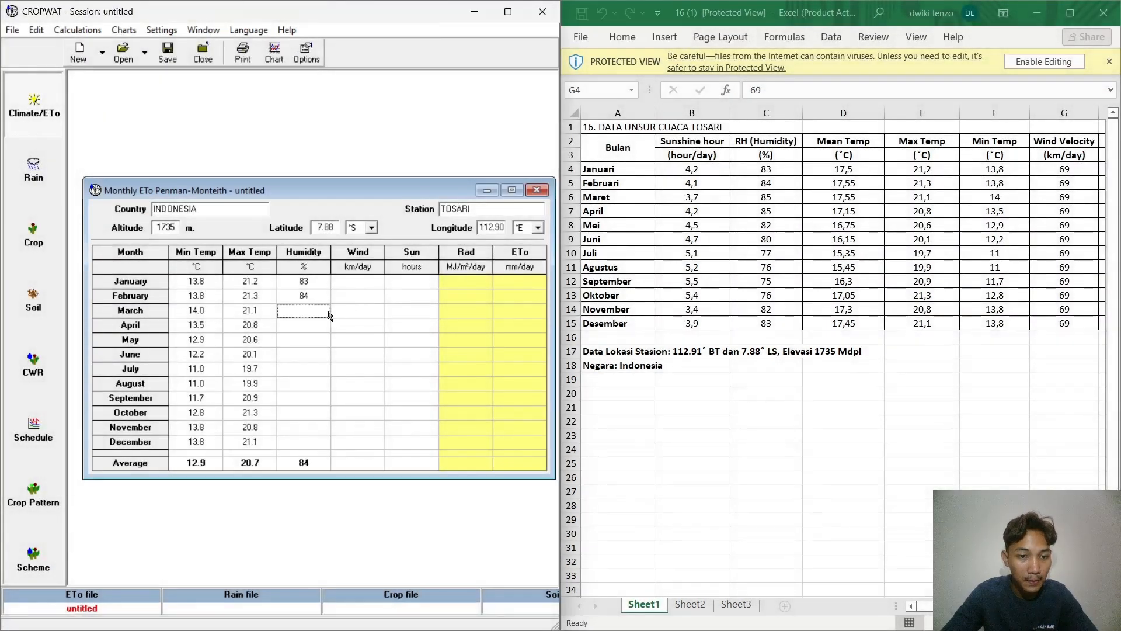
Step: Enter Humidity values of 85, 85, 82 and 80% for March through June
{"action": "type", "text": "8"}
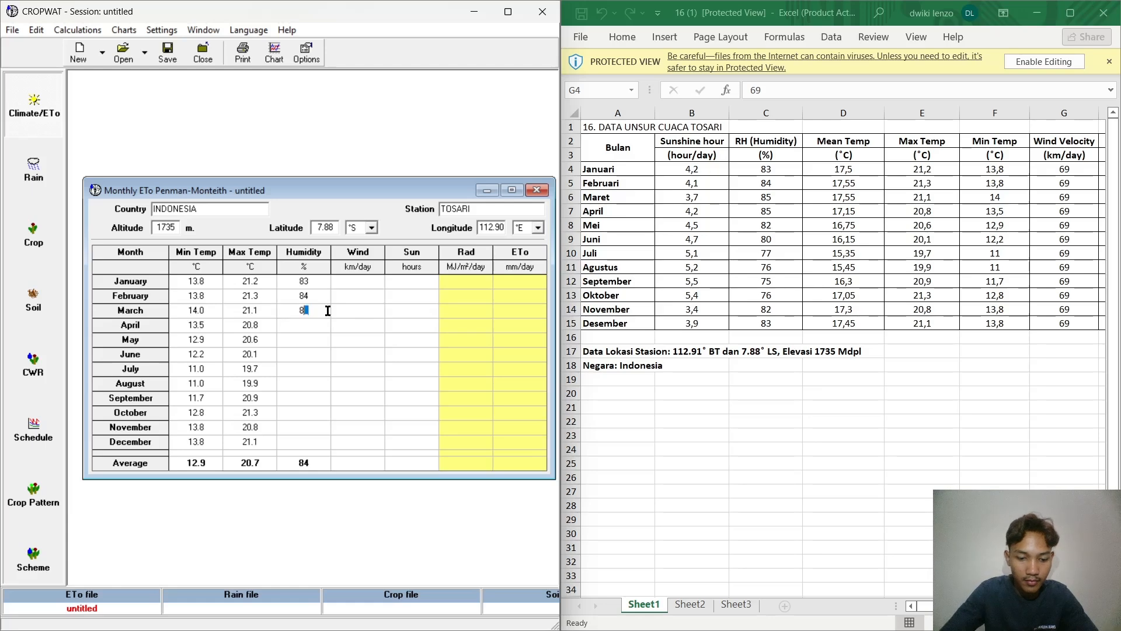
{"action": "type", "text": "5"}
{"action": "left_click", "coordinate": [317, 323]}
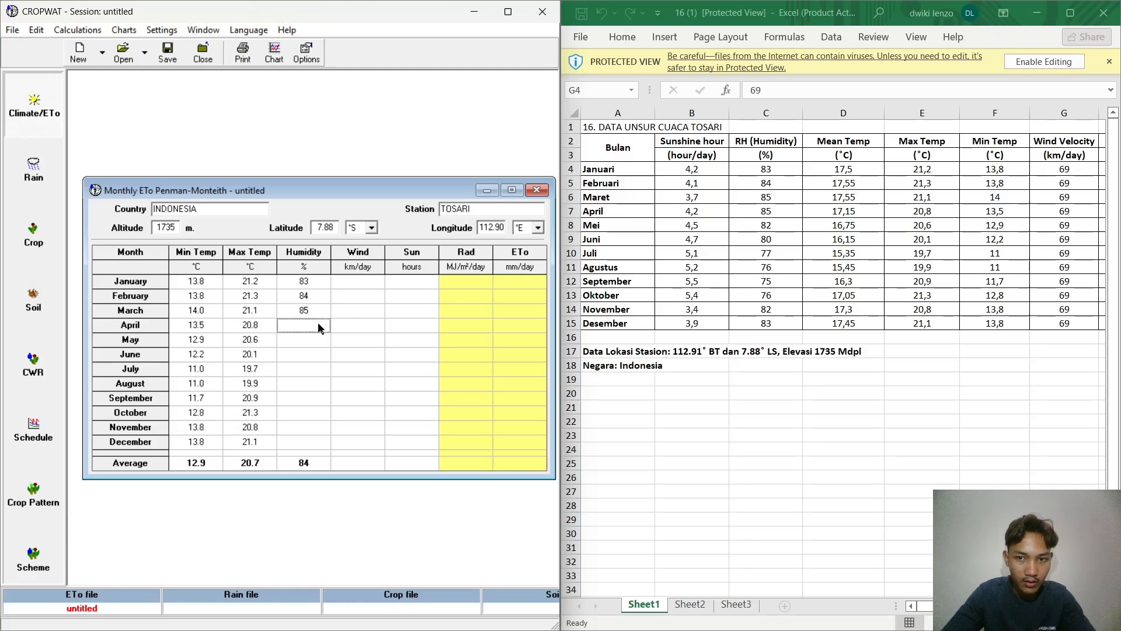
{"action": "type", "text": "85"}
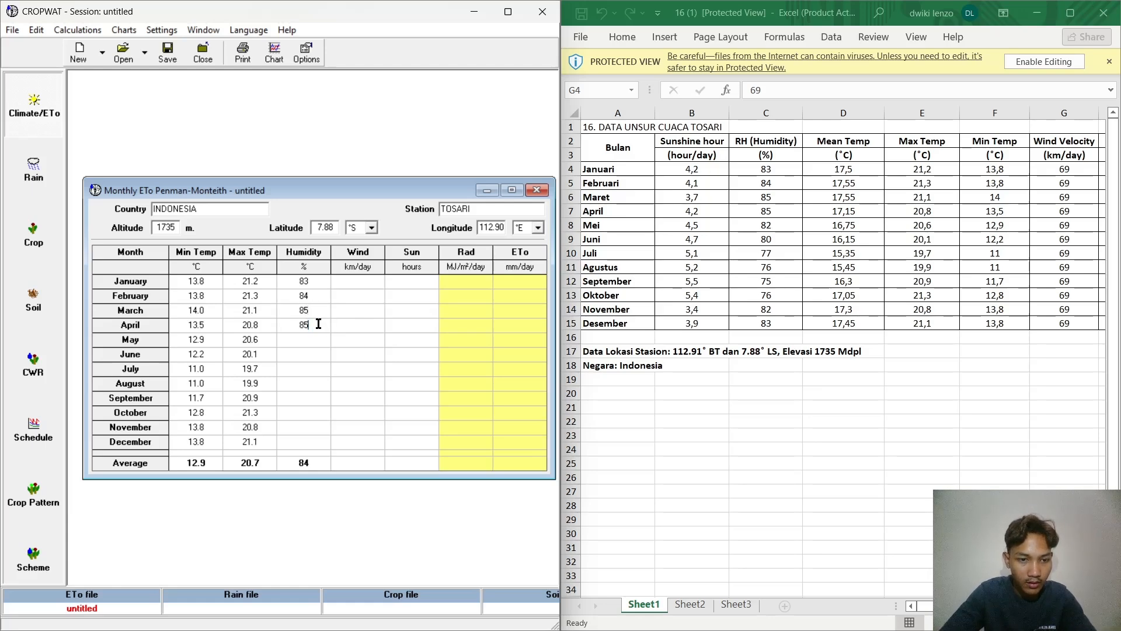
{"action": "left_click", "coordinate": [310, 341]}
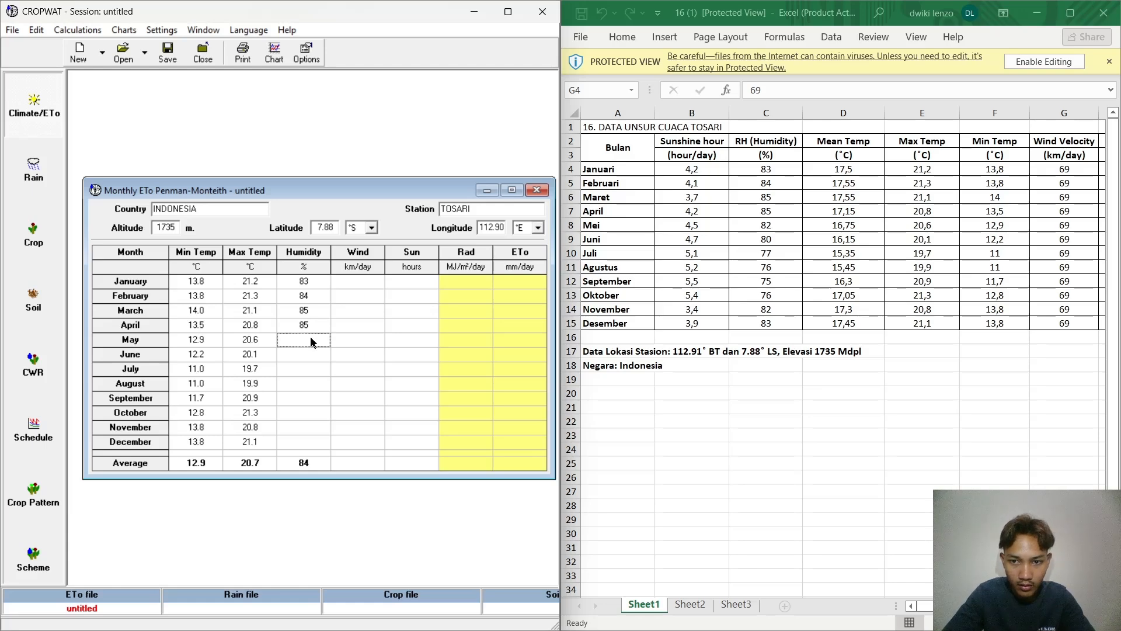
{"action": "type", "text": "82"}
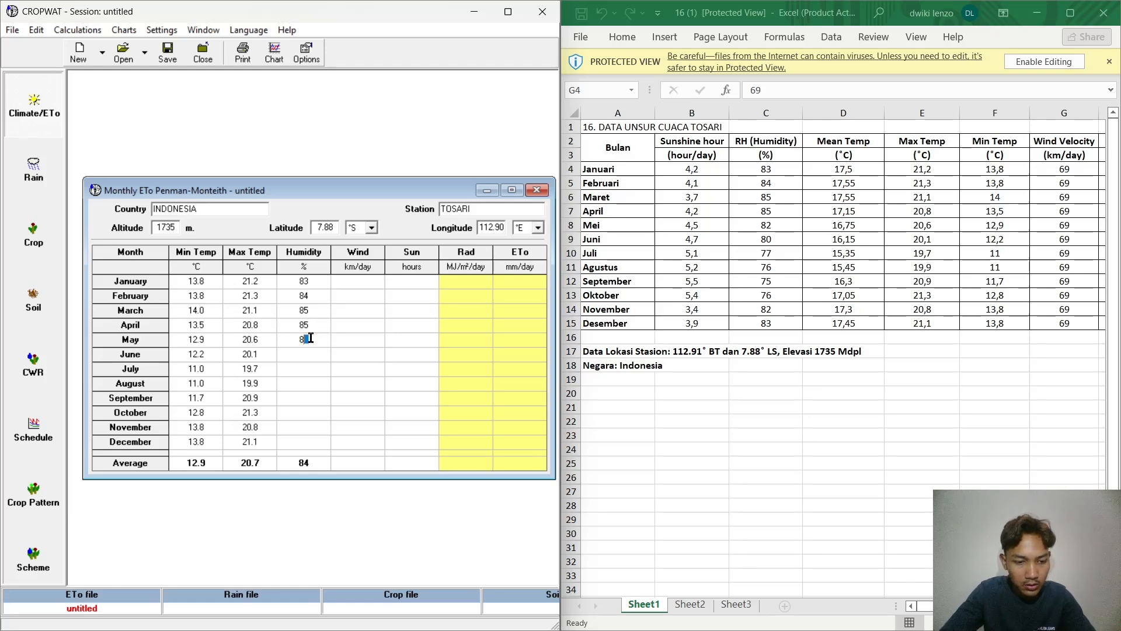
{"action": "left_click", "coordinate": [296, 358]}
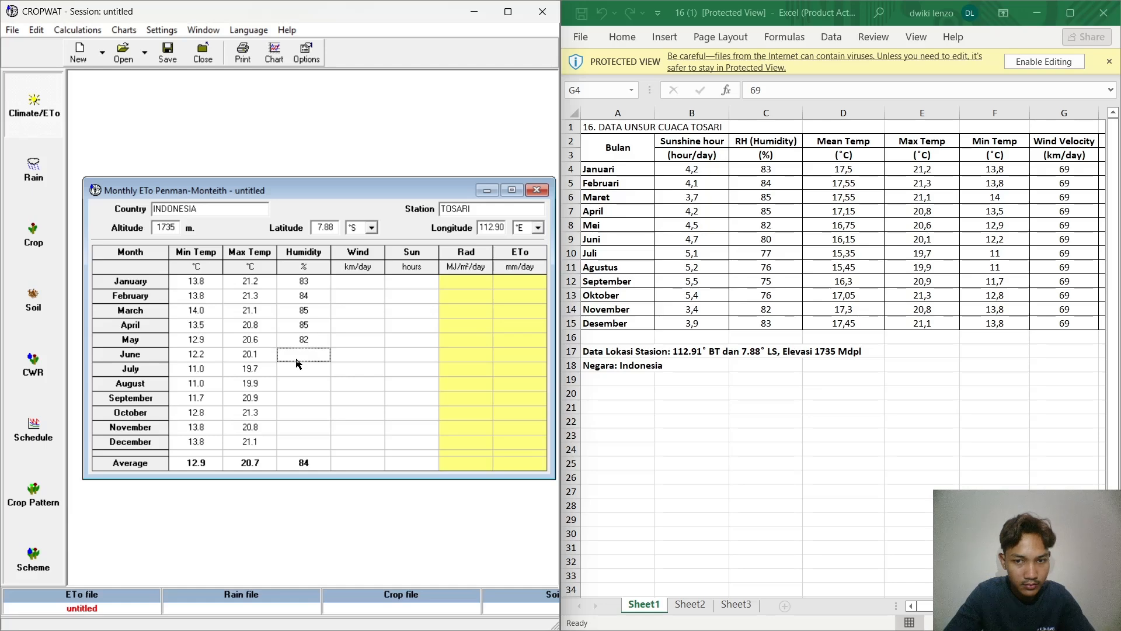
{"action": "type", "text": "80"}
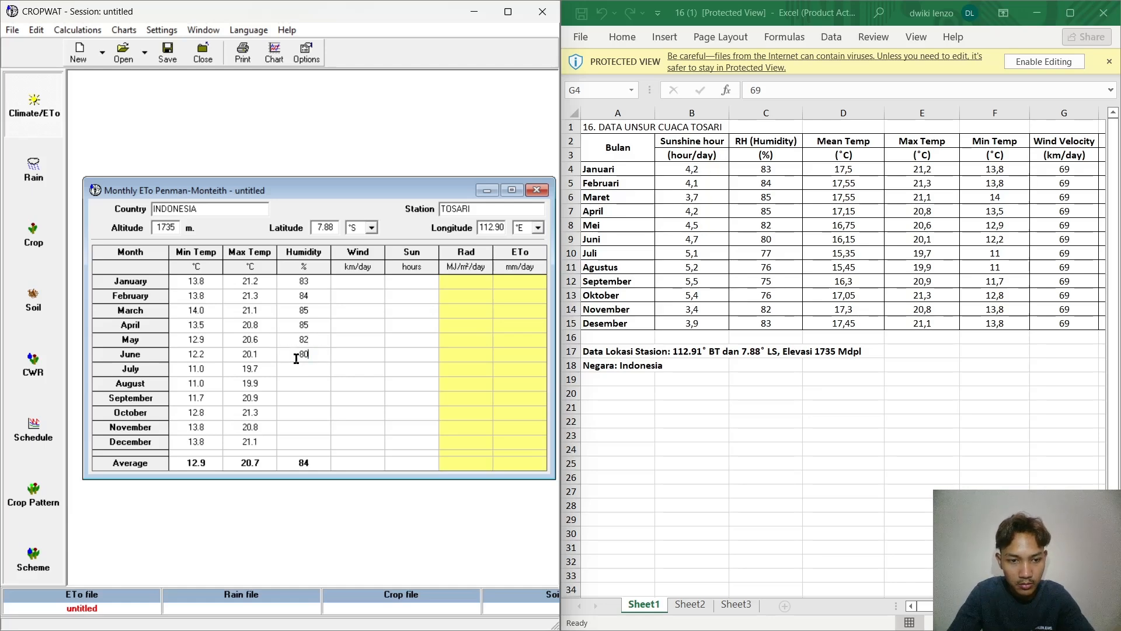
Step: Enter Humidity values of 77, 76, 75, 76, 82 and 83% for July through December
{"action": "left_click", "coordinate": [303, 367]}
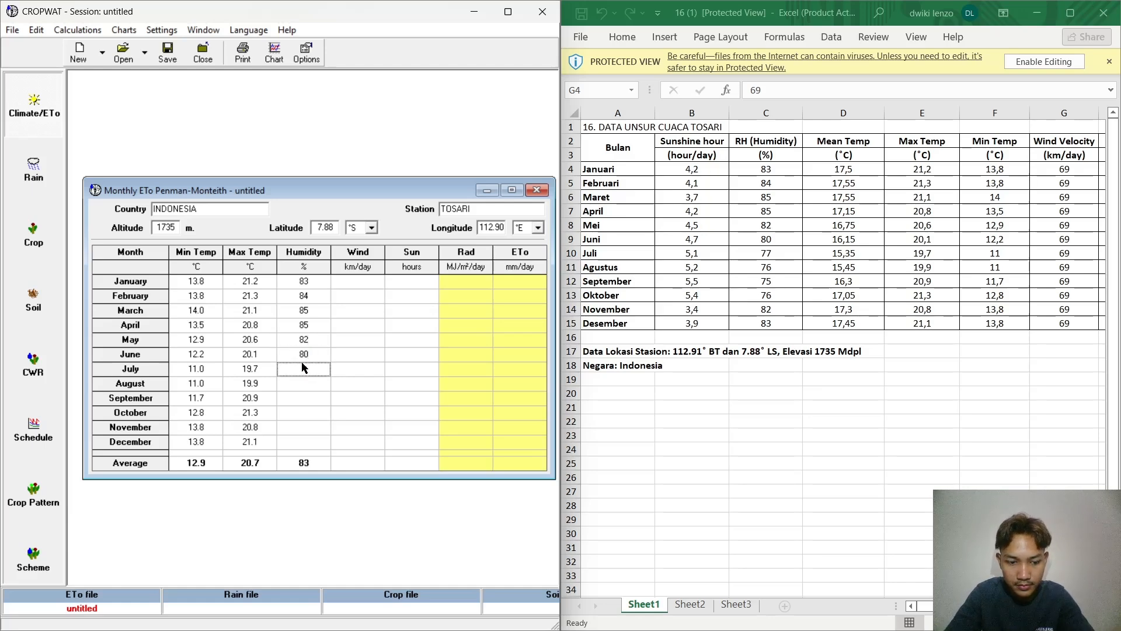
{"action": "type", "text": "77"}
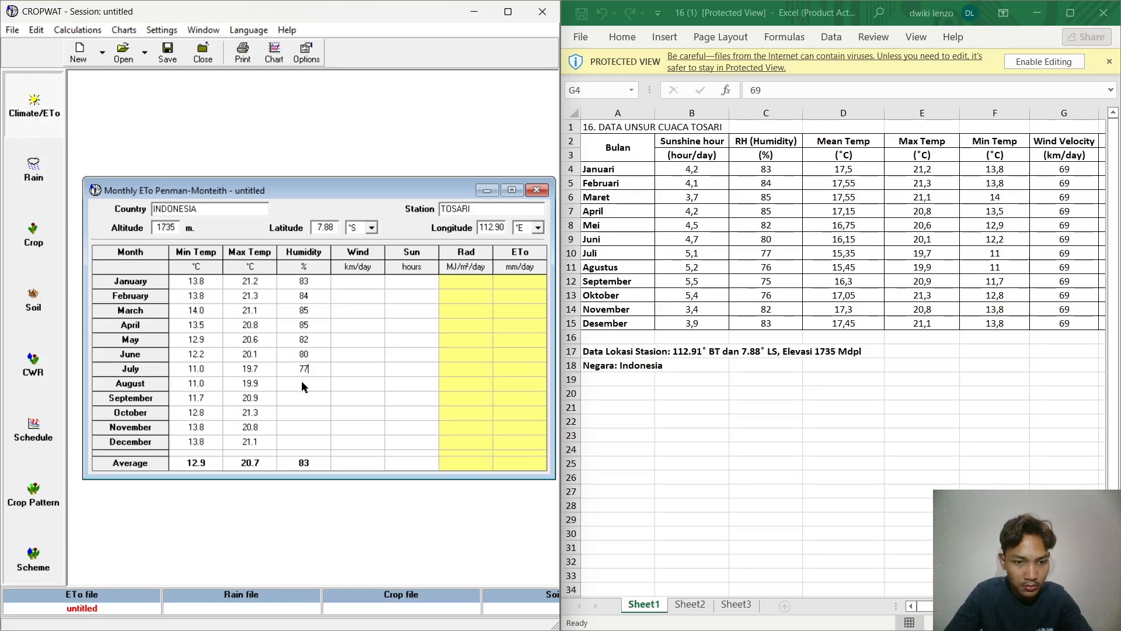
{"action": "type", "text": "76"}
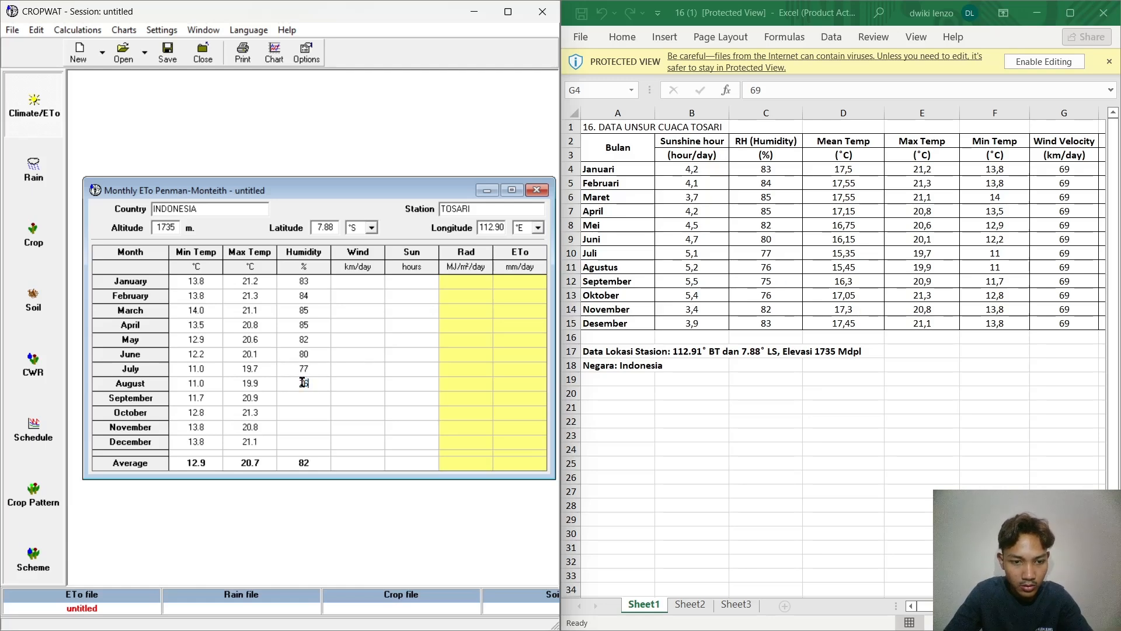
{"action": "type", "text": "75"}
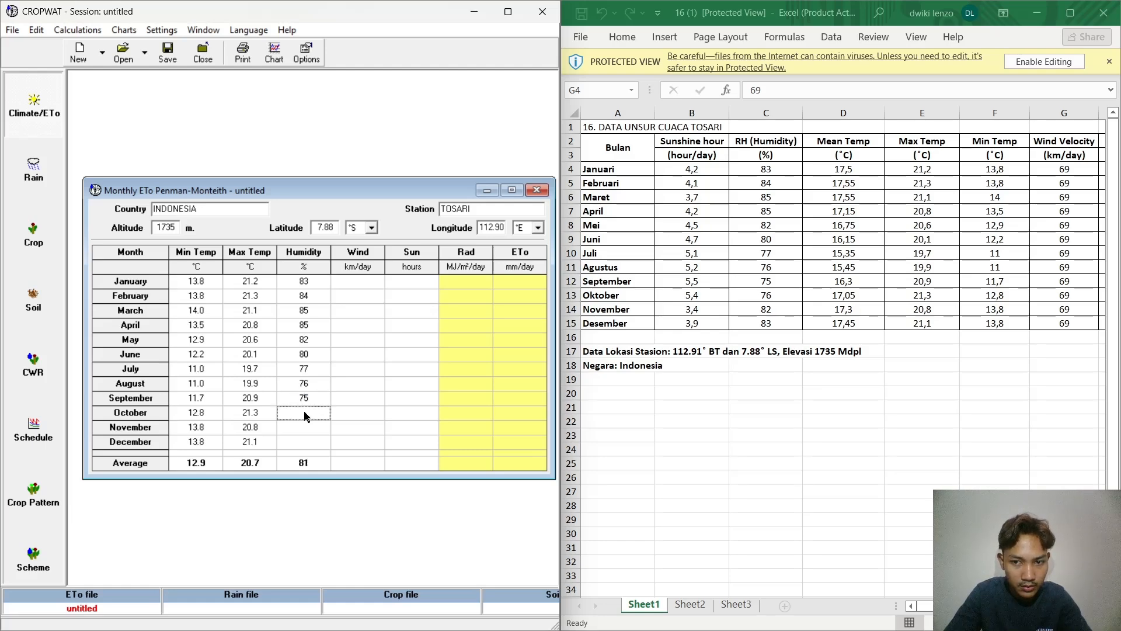
{"action": "type", "text": "76"}
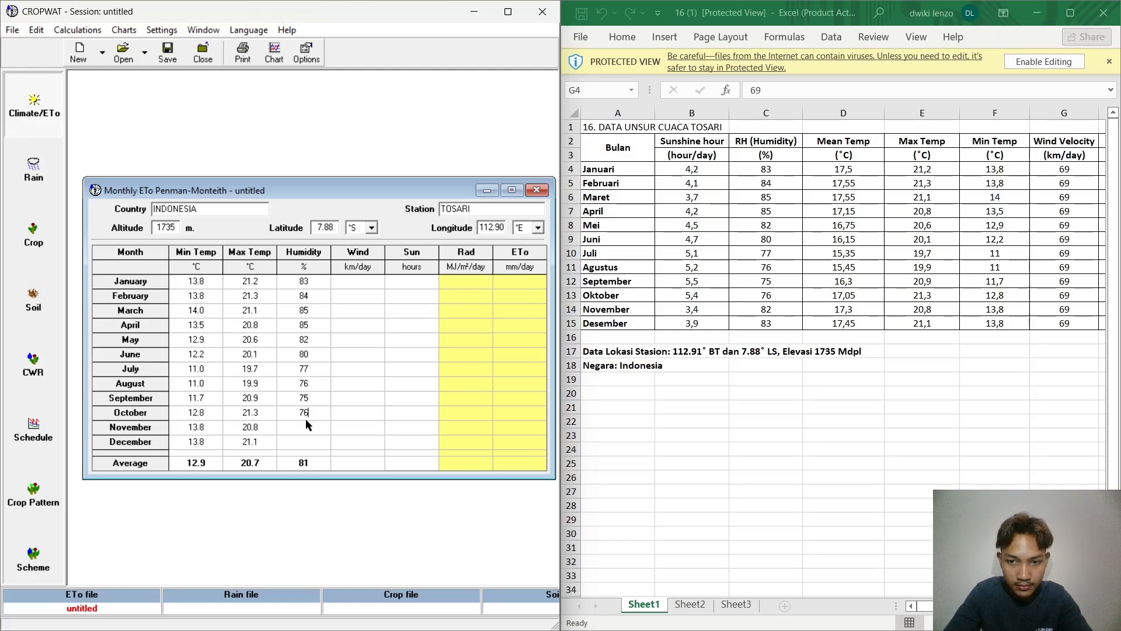
{"action": "left_click", "coordinate": [318, 433]}
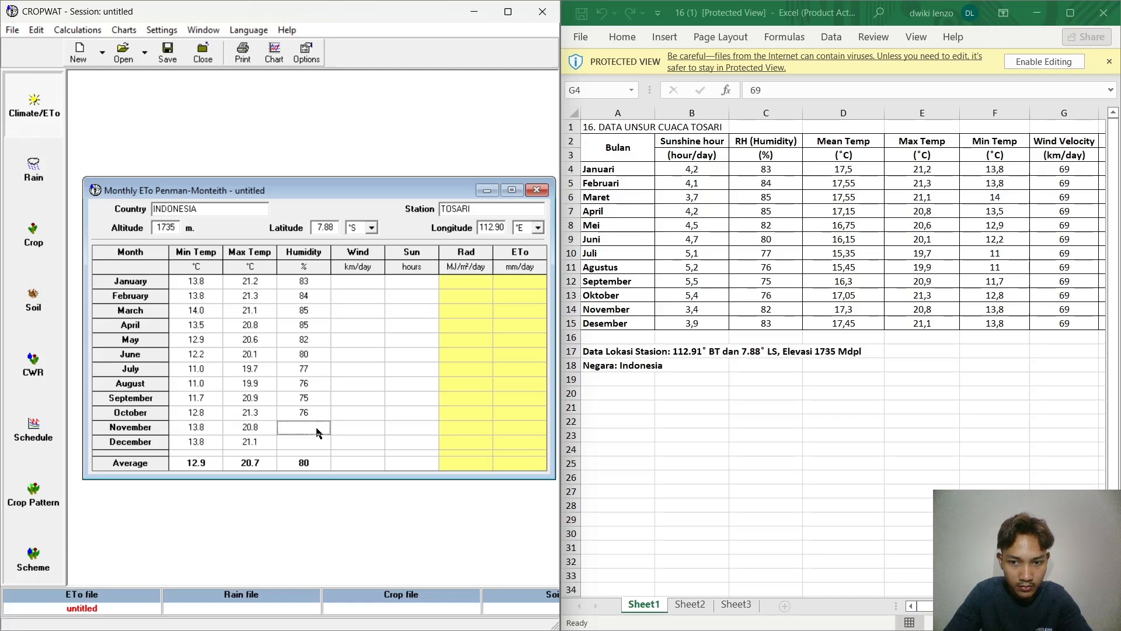
{"action": "type", "text": "82"}
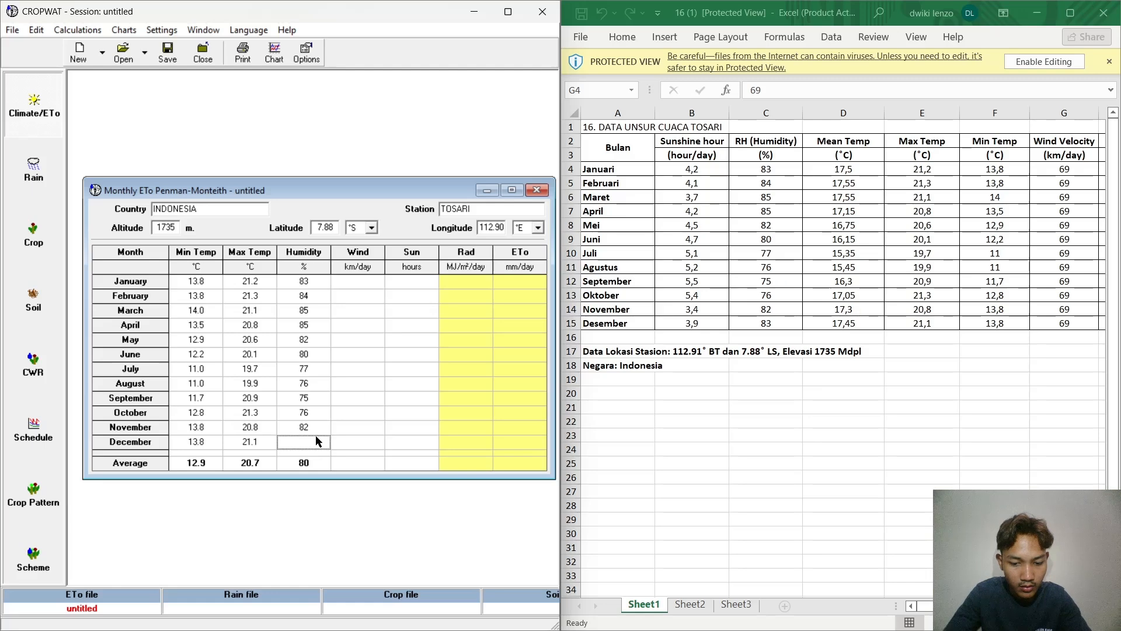
{"action": "type", "text": "83"}
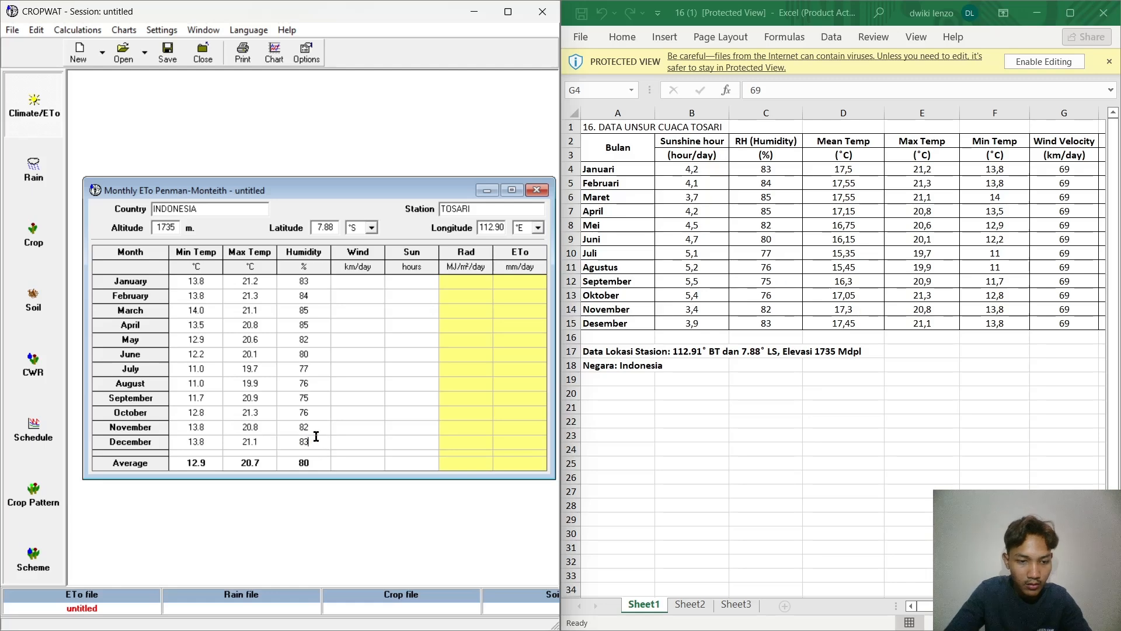
Step: Enter a Wind value of 69 km/day for each month from January through June
{"action": "left_click", "coordinate": [368, 282]}
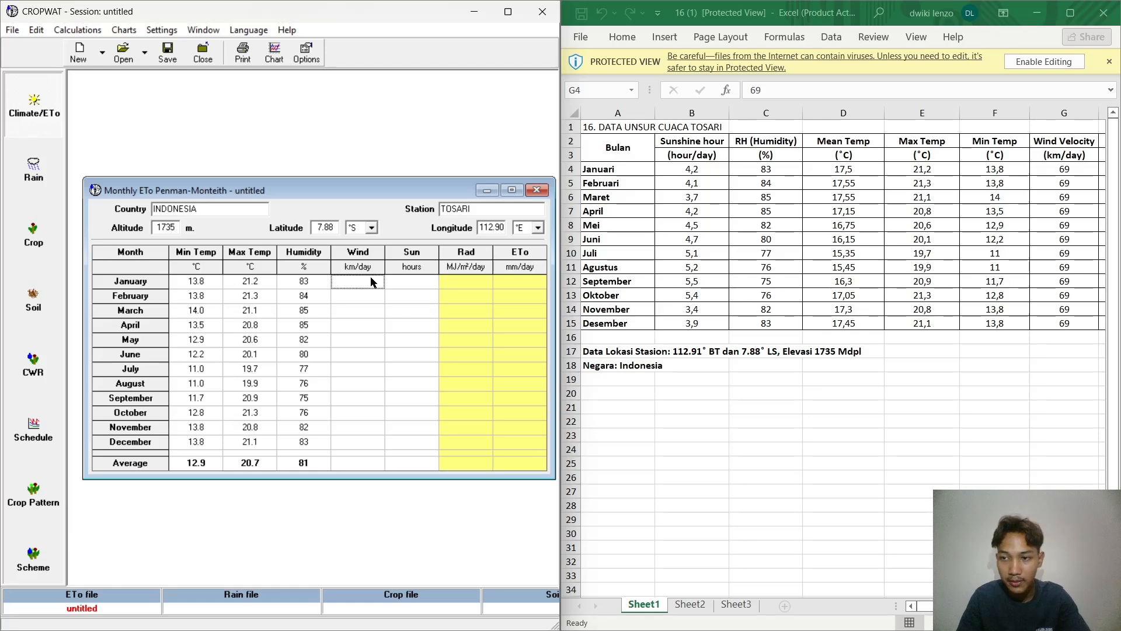
{"action": "type", "text": "69"}
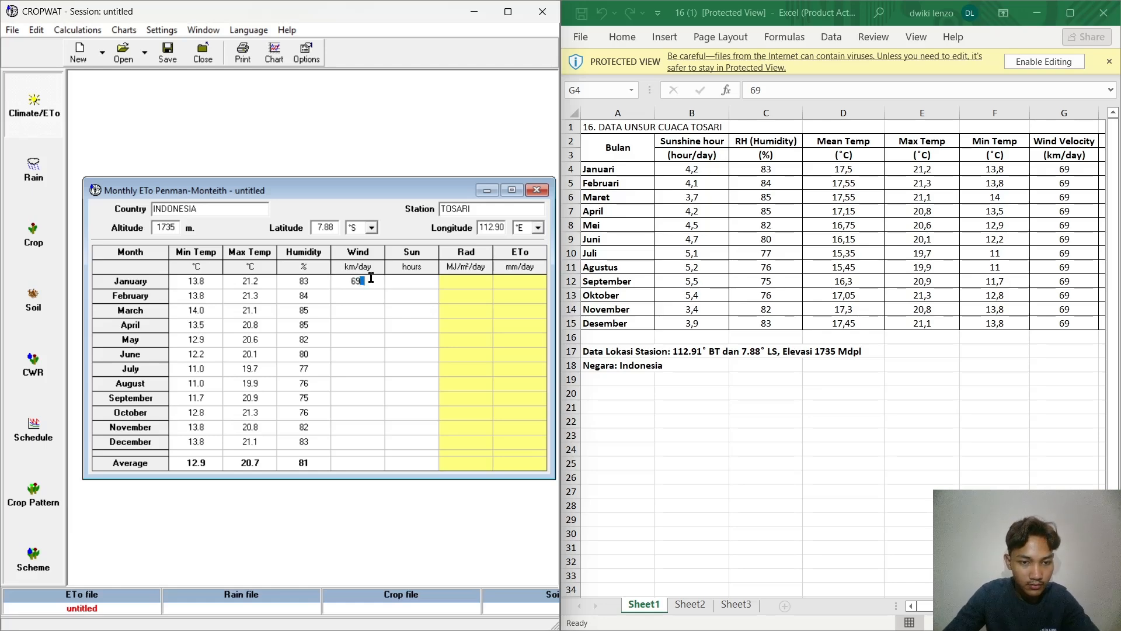
{"action": "key", "text": "Return"}
{"action": "type", "text": "69"}
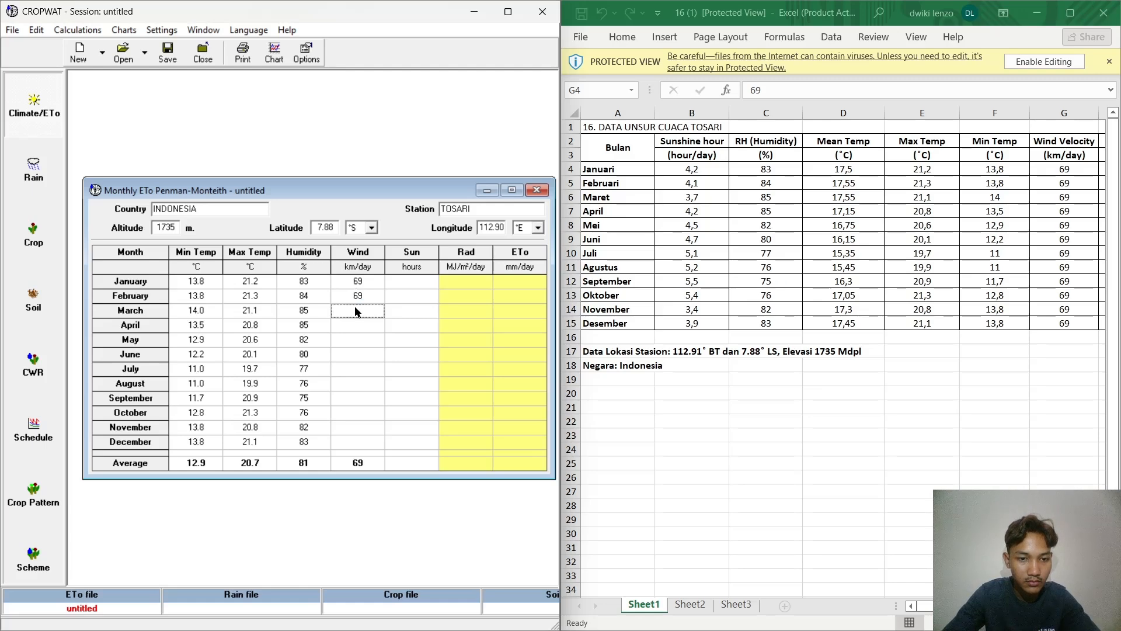
{"action": "key", "text": "Return"}
{"action": "type", "text": "69"}
{"action": "key", "text": "Return"}
{"action": "type", "text": "69"}
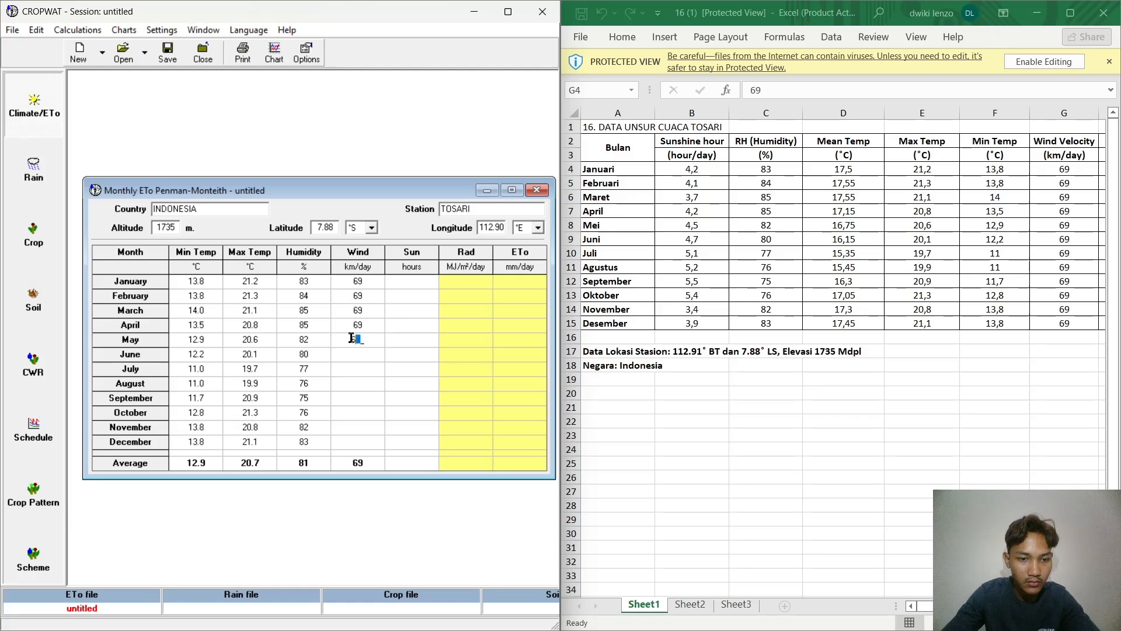
{"action": "key", "text": "Return"}
{"action": "type", "text": "6969"}
{"action": "key", "text": "Return"}
{"action": "type", "text": "69"}
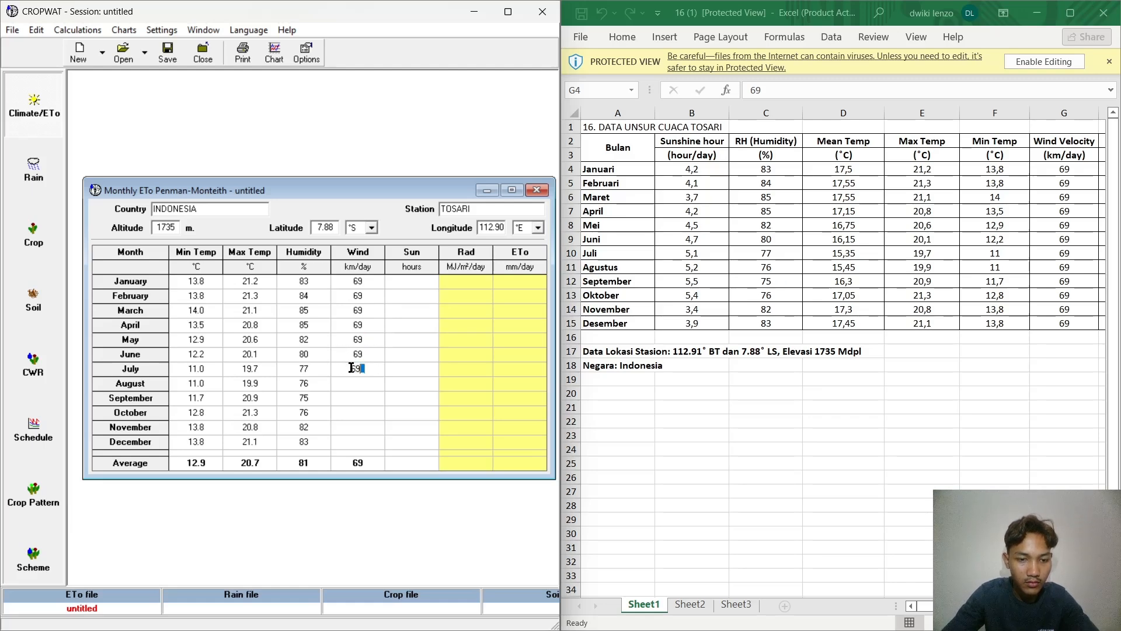
Step: Enter a Wind value of 69 km/day for each month from July through December
{"action": "key", "text": "Return"}
{"action": "type", "text": "69"}
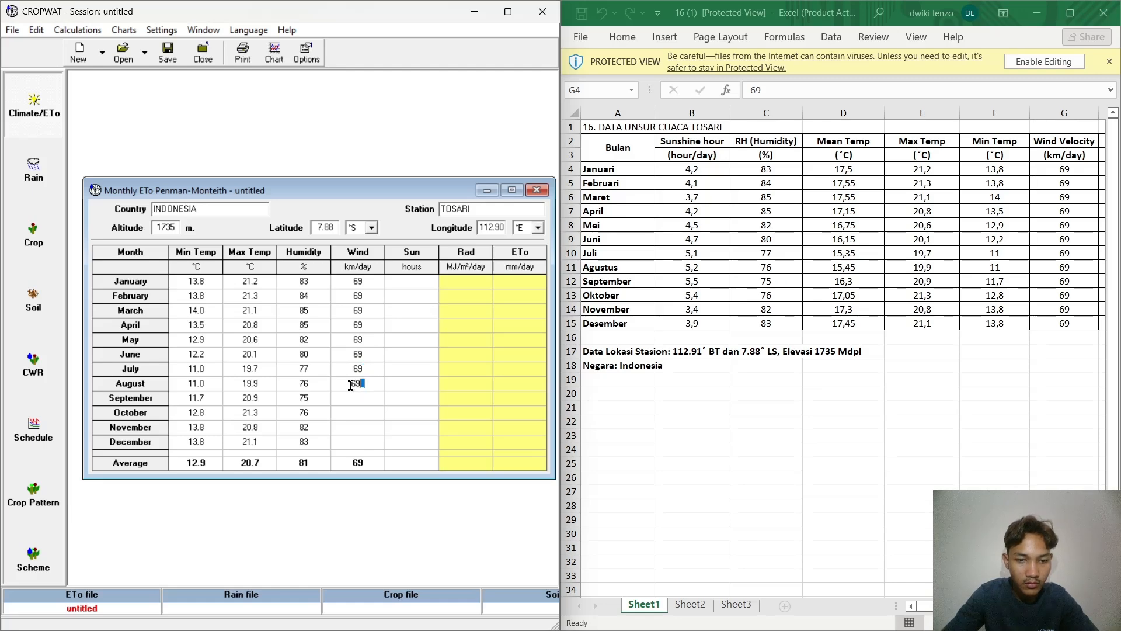
{"action": "key", "text": "Return"}
{"action": "type", "text": "69"}
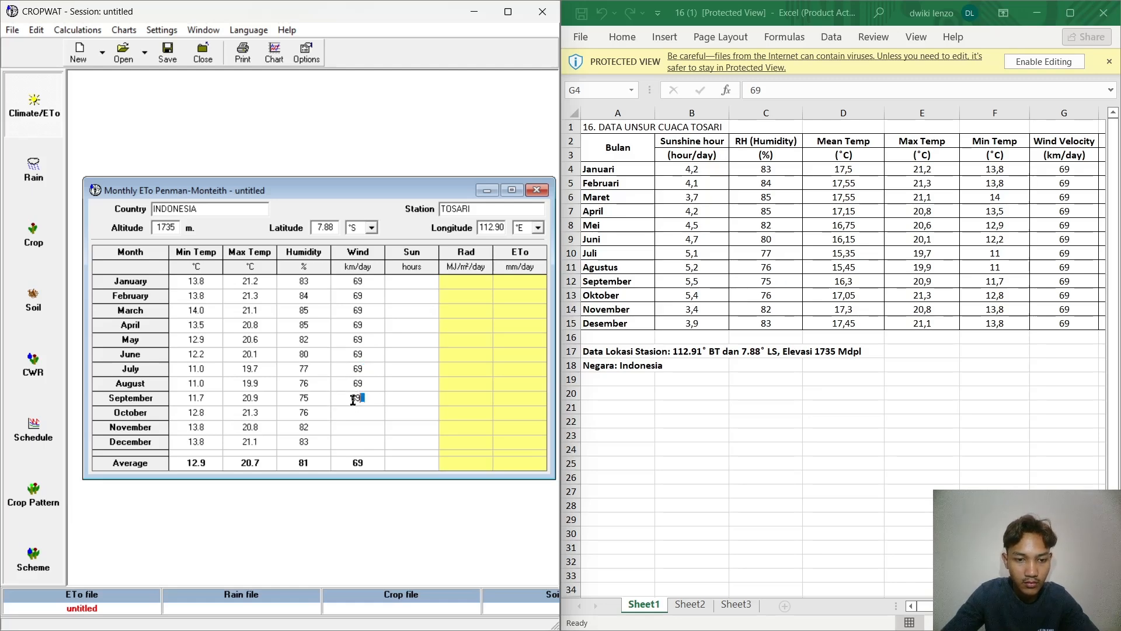
{"action": "key", "text": "Return"}
{"action": "type", "text": "69"}
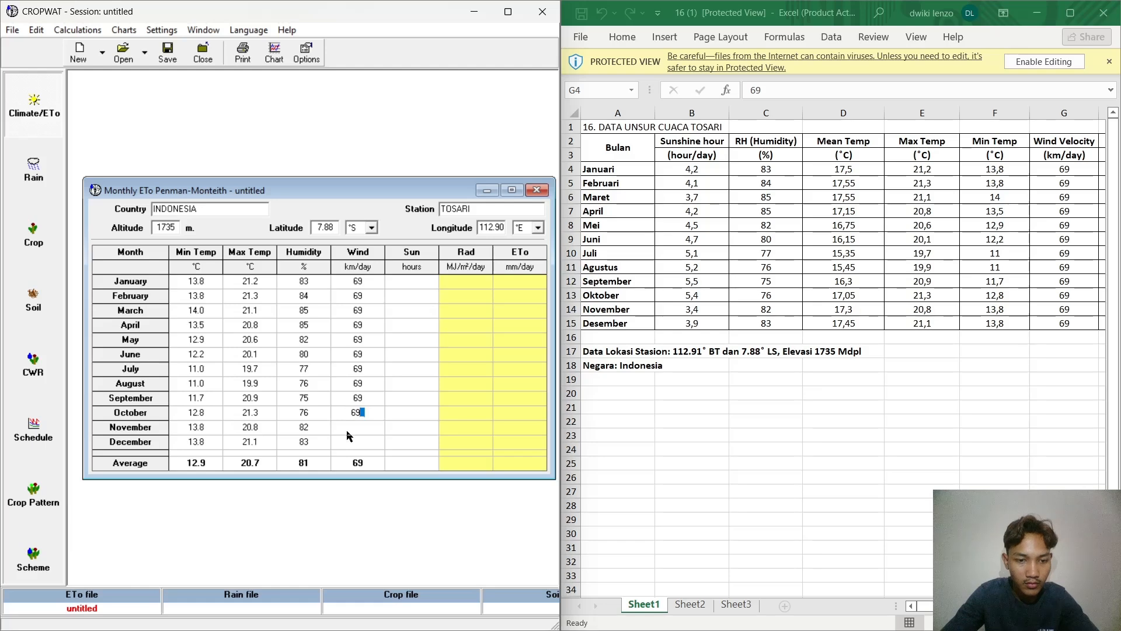
{"action": "key", "text": "Return"}
{"action": "type", "text": "69"}
{"action": "key", "text": "Return"}
{"action": "type", "text": "69"}
Step: Enter Sun values of 4.2, 4.1 and 3.7 hours for January through March
{"action": "left_click", "coordinate": [411, 285]}
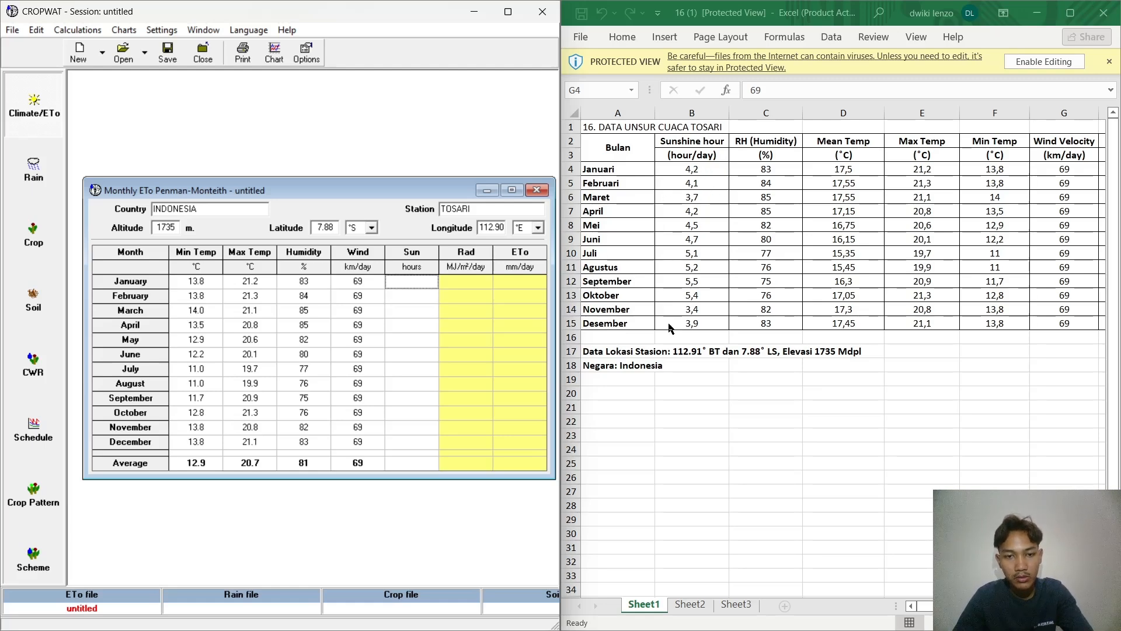
{"action": "left_click", "coordinate": [418, 289]}
{"action": "type", "text": "4"}
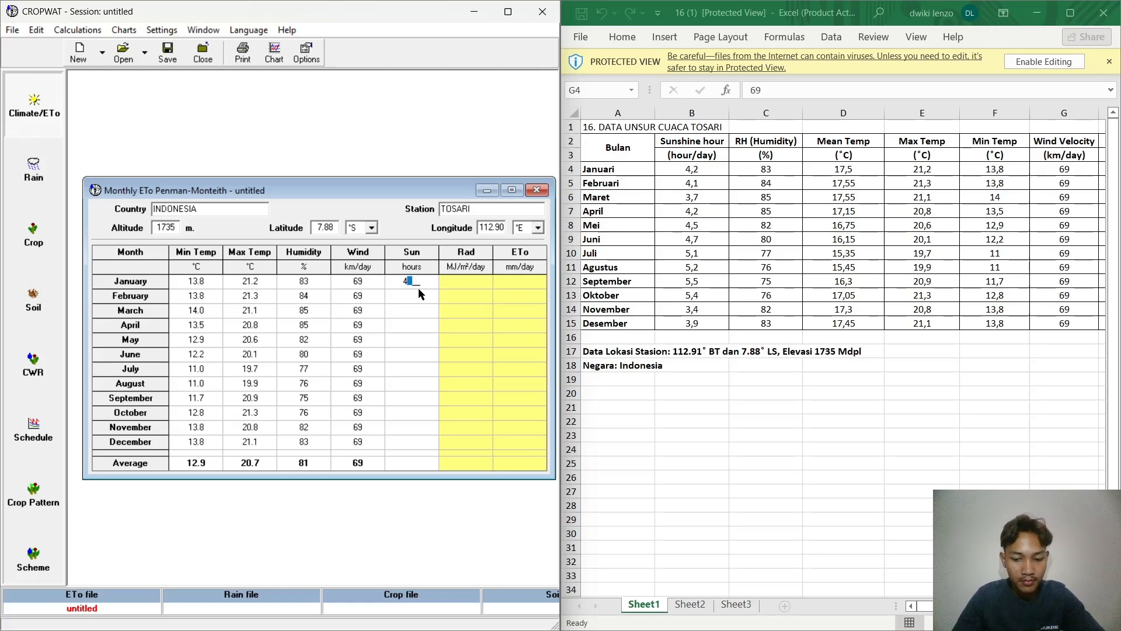
{"action": "type", "text": ".2"}
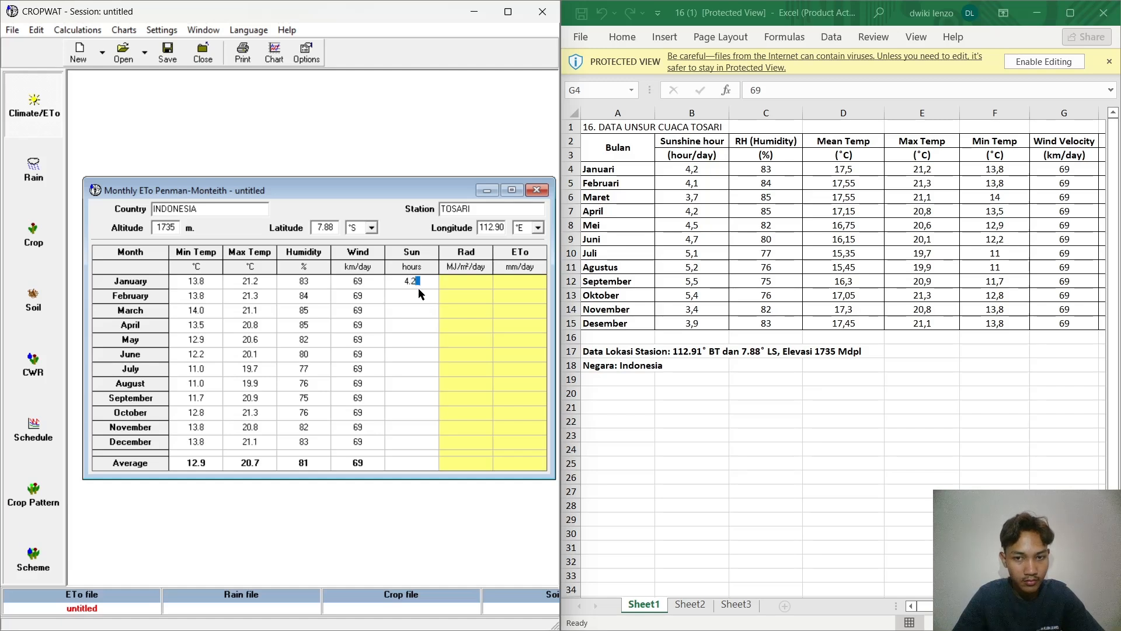
{"action": "key", "text": "Return"}
{"action": "type", "text": "4.1"}
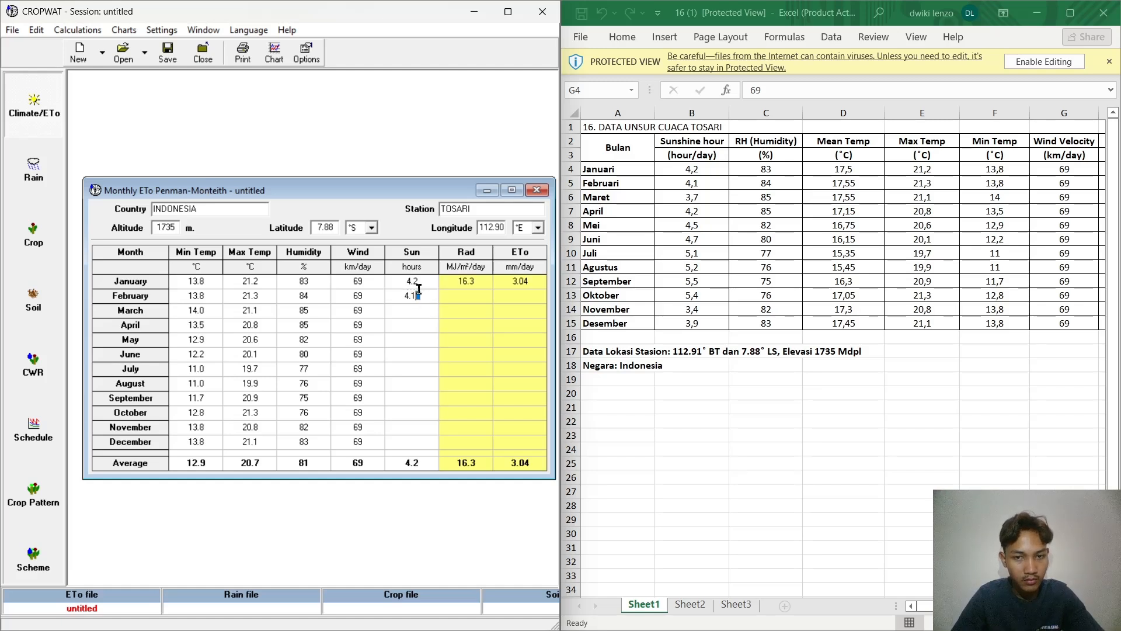
{"action": "key", "text": "Return"}
{"action": "type", "text": "3"}
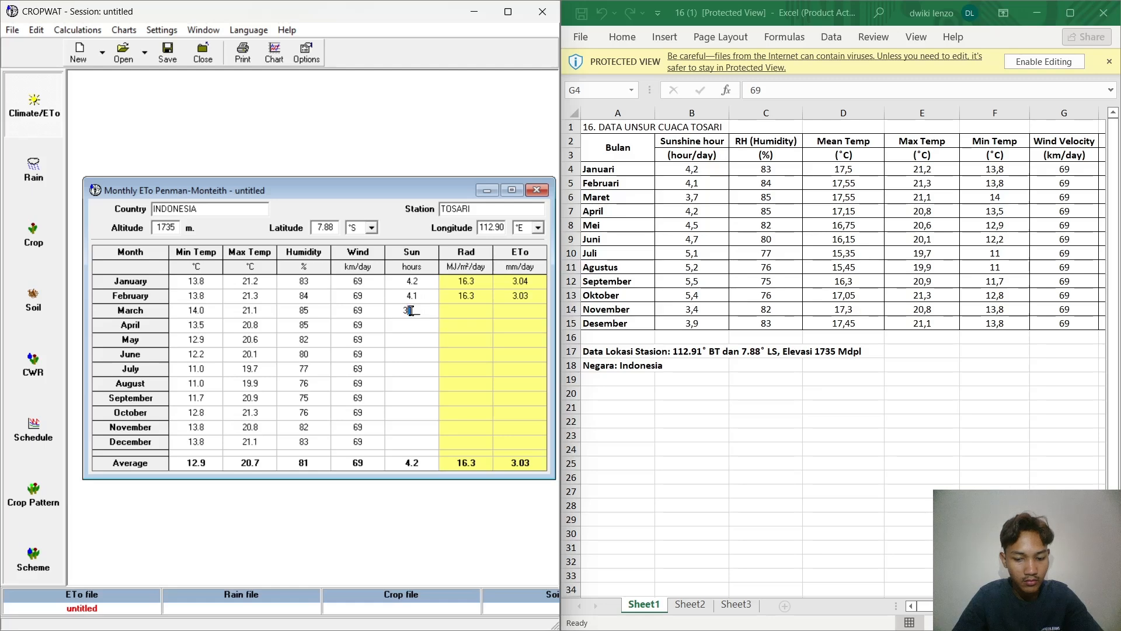
{"action": "type", "text": ".7"}
{"action": "key", "text": "Return"}
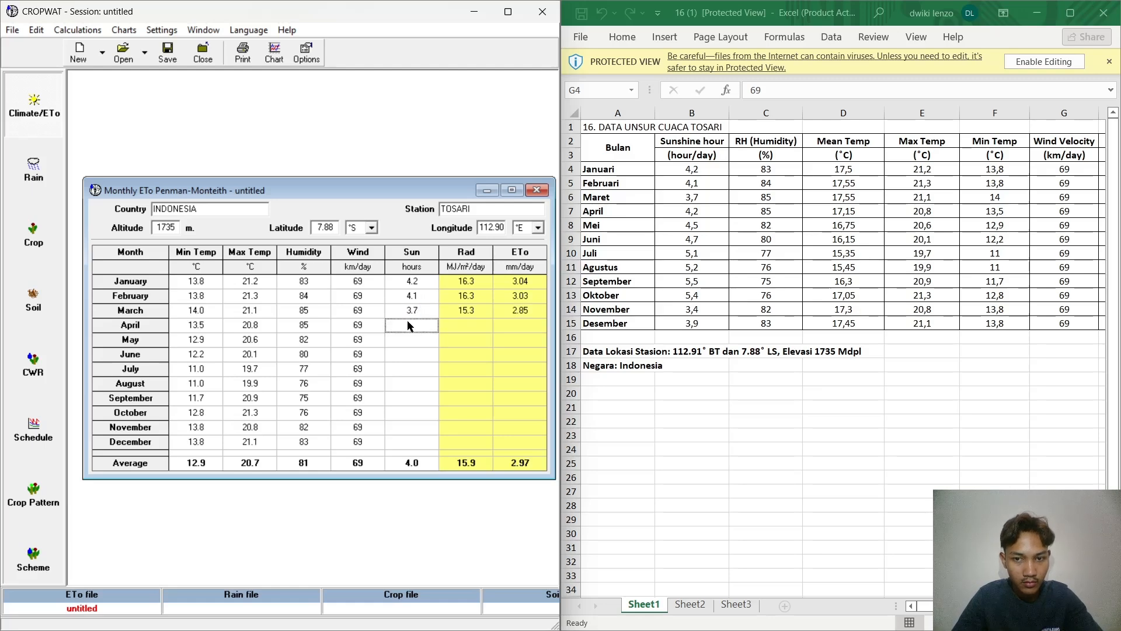
Step: Enter Sun values of 4.2, 4.5, 4.7 and 5.2 hours for April through July
{"action": "type", "text": "4.2"}
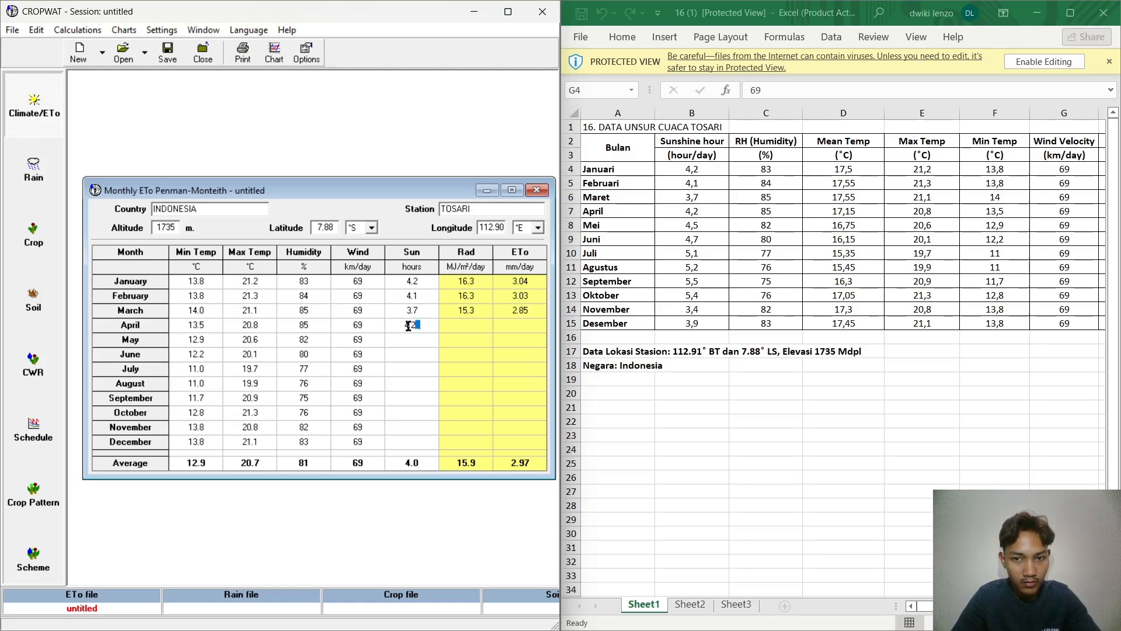
{"action": "key", "text": "Return"}
{"action": "type", "text": "4."}
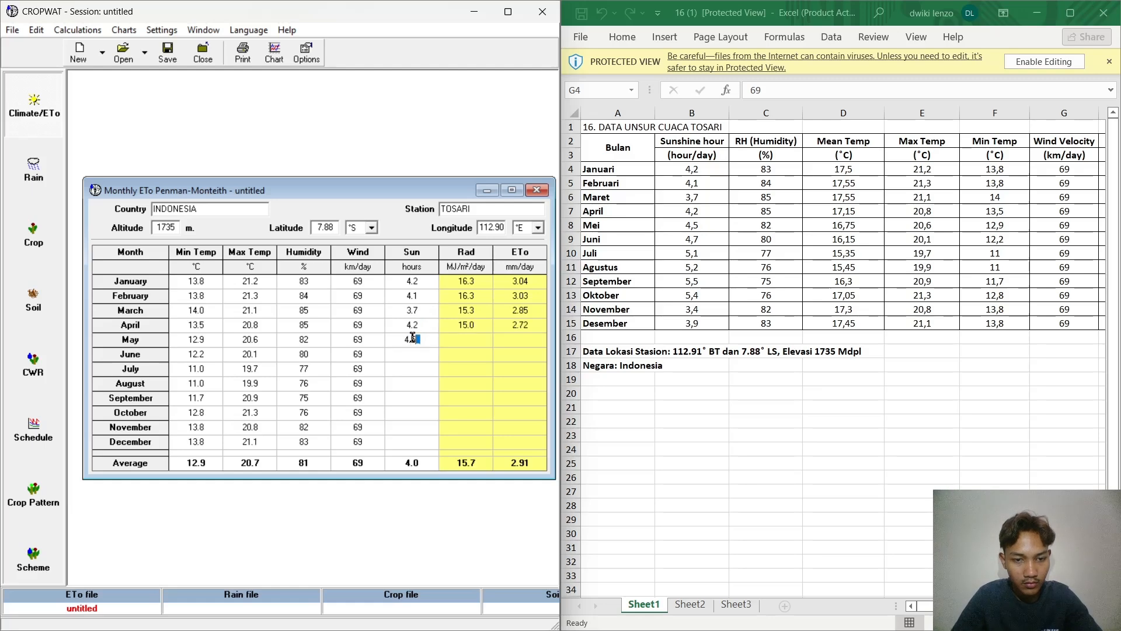
{"action": "type", "text": "5"}
{"action": "key", "text": "Return"}
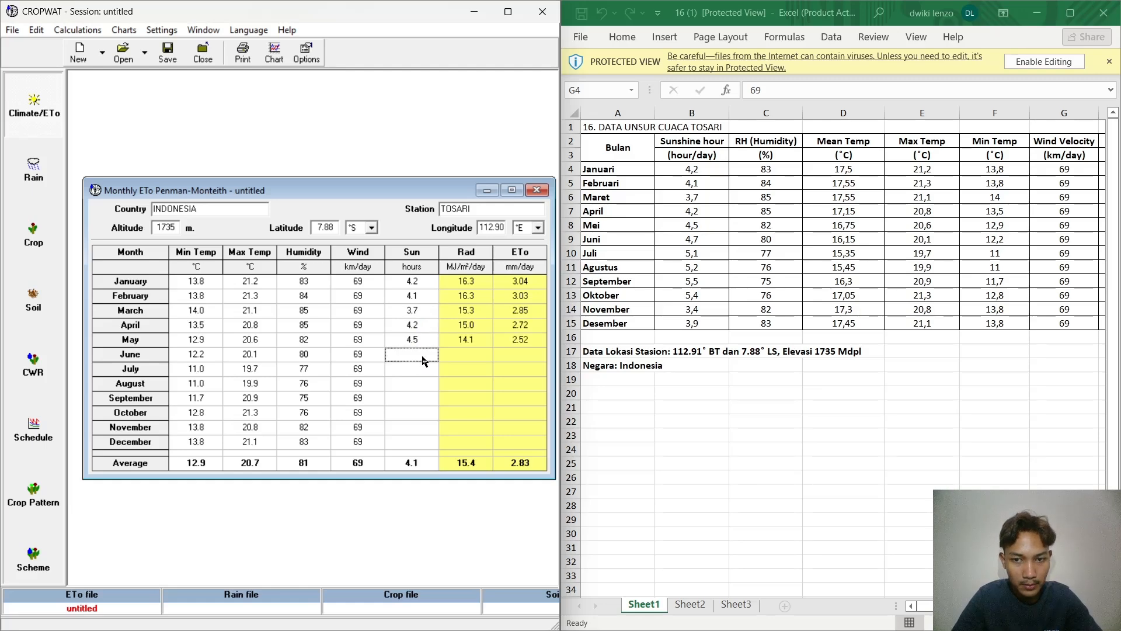
{"action": "type", "text": "4.7"}
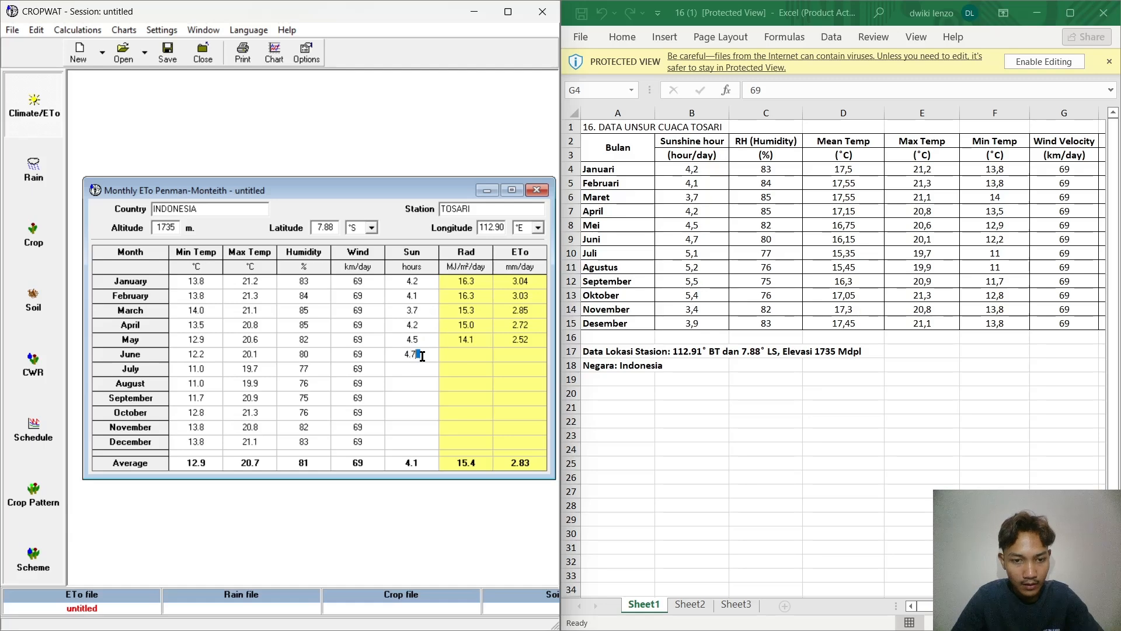
{"action": "key", "text": "Return"}
{"action": "type", "text": "5.1"}
{"action": "key", "text": "Return"}
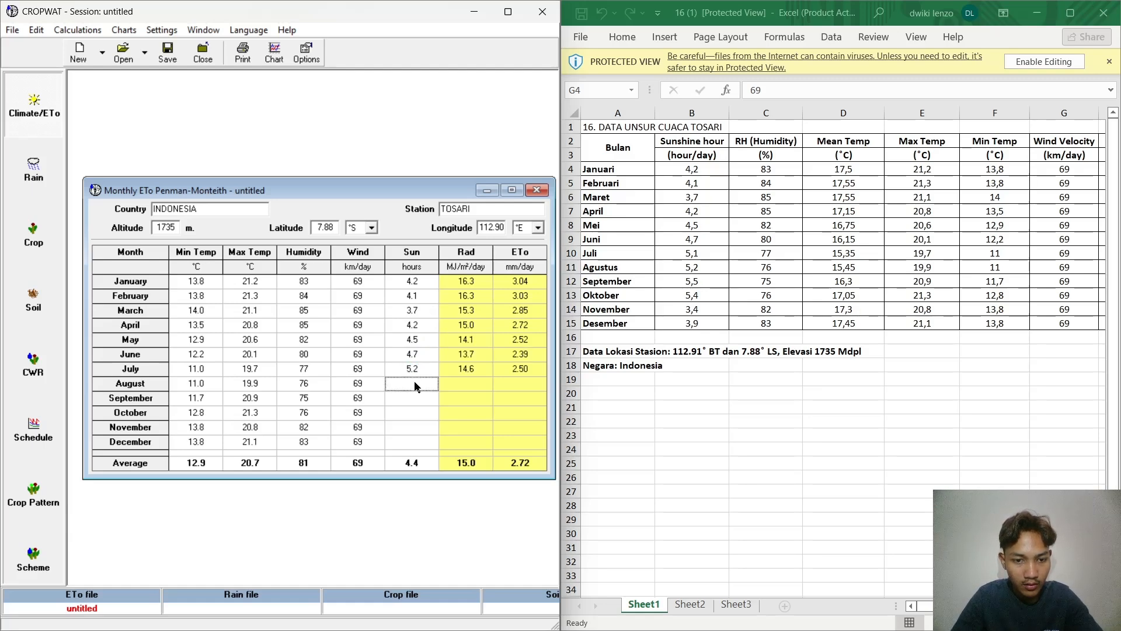
Step: Correct July's Sun value to 5.1 hours in the monthly ETo table
{"action": "left_click", "coordinate": [426, 371]}
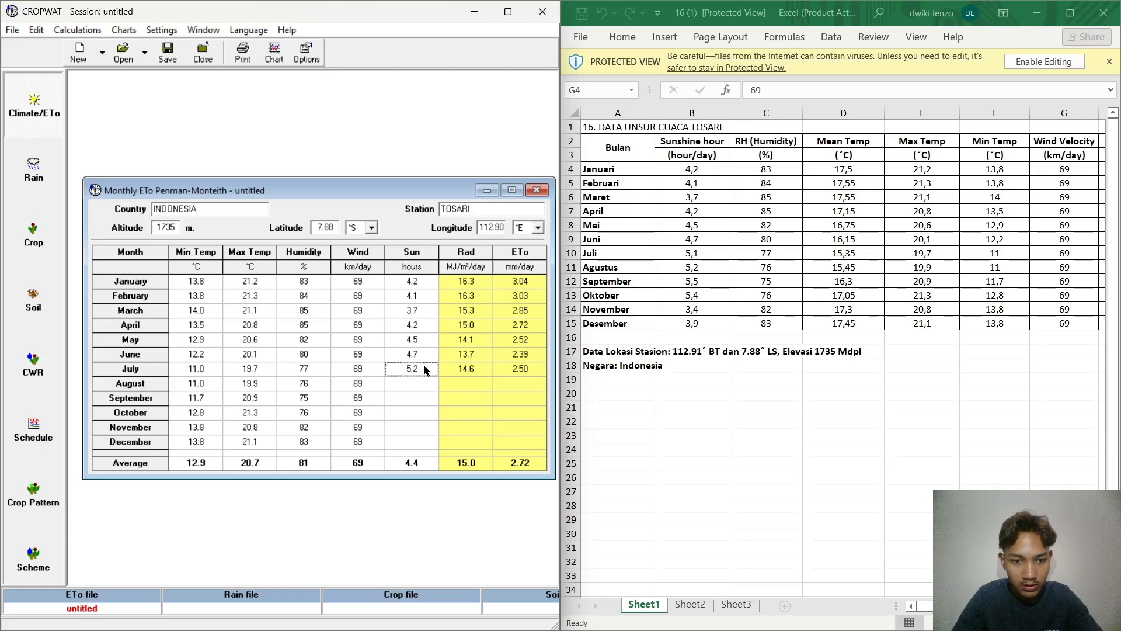
{"action": "double_click", "coordinate": [426, 370]}
{"action": "key", "text": "BackSpace"}
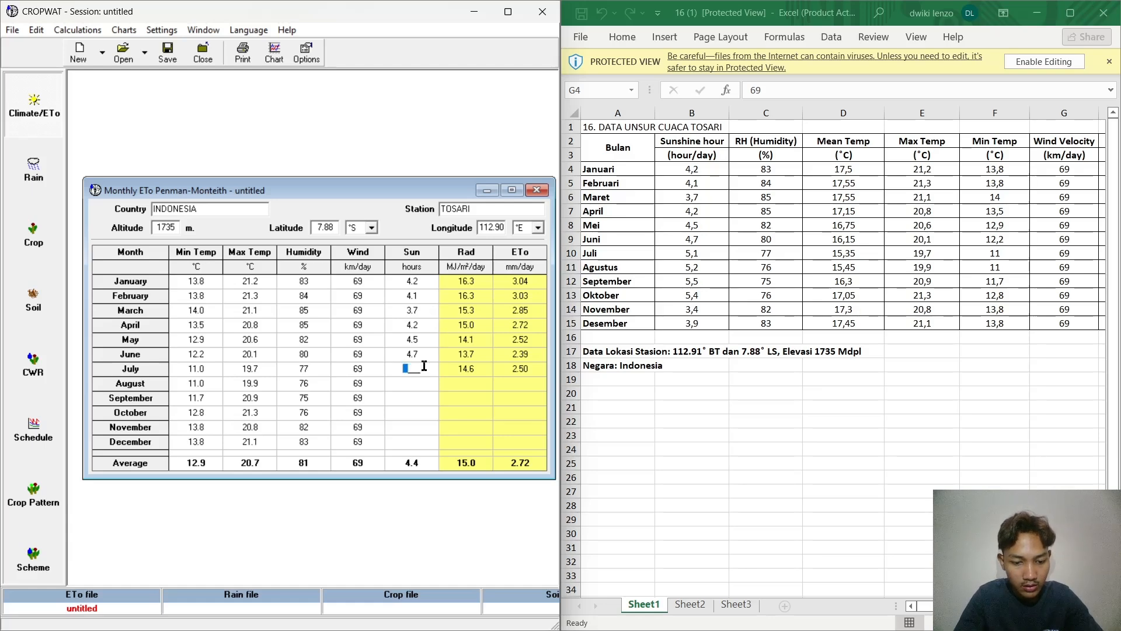
{"action": "type", "text": "5.1"}
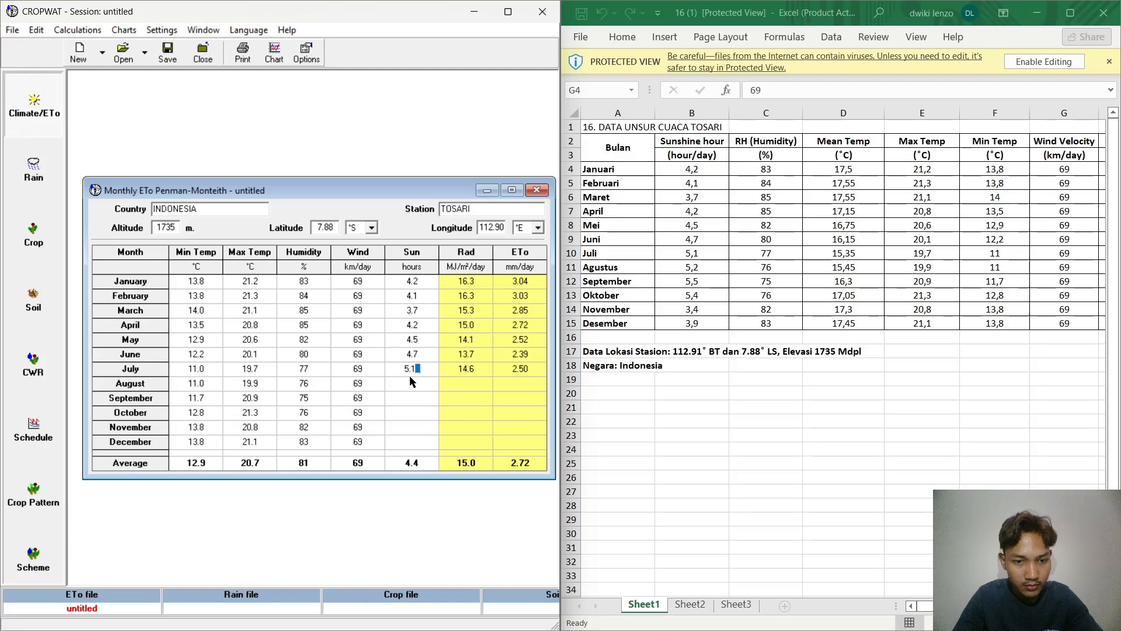
Step: Enter Sun values of 5.2, 5.5 and 5.4 hours for August through October
{"action": "left_click", "coordinate": [410, 381]}
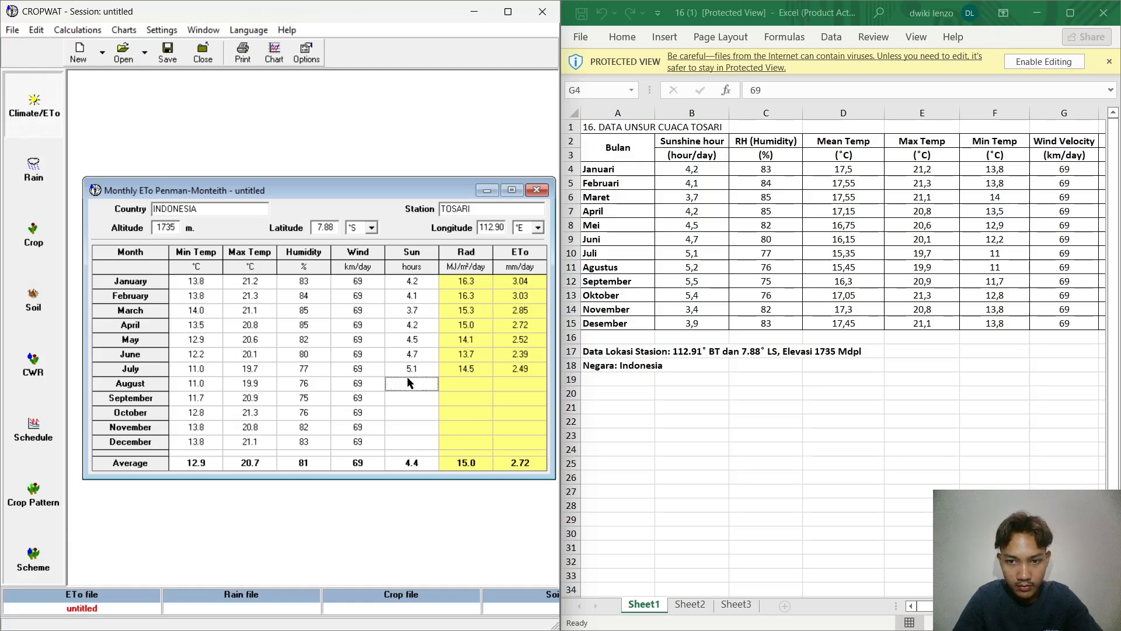
{"action": "type", "text": "5.2"}
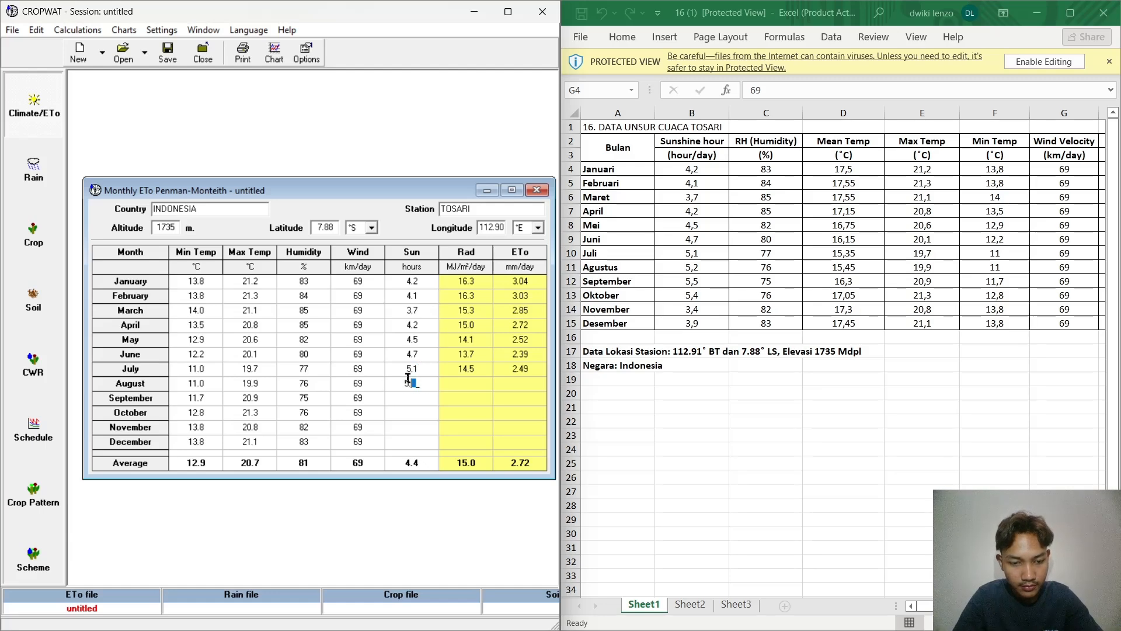
{"action": "left_click", "coordinate": [415, 399]}
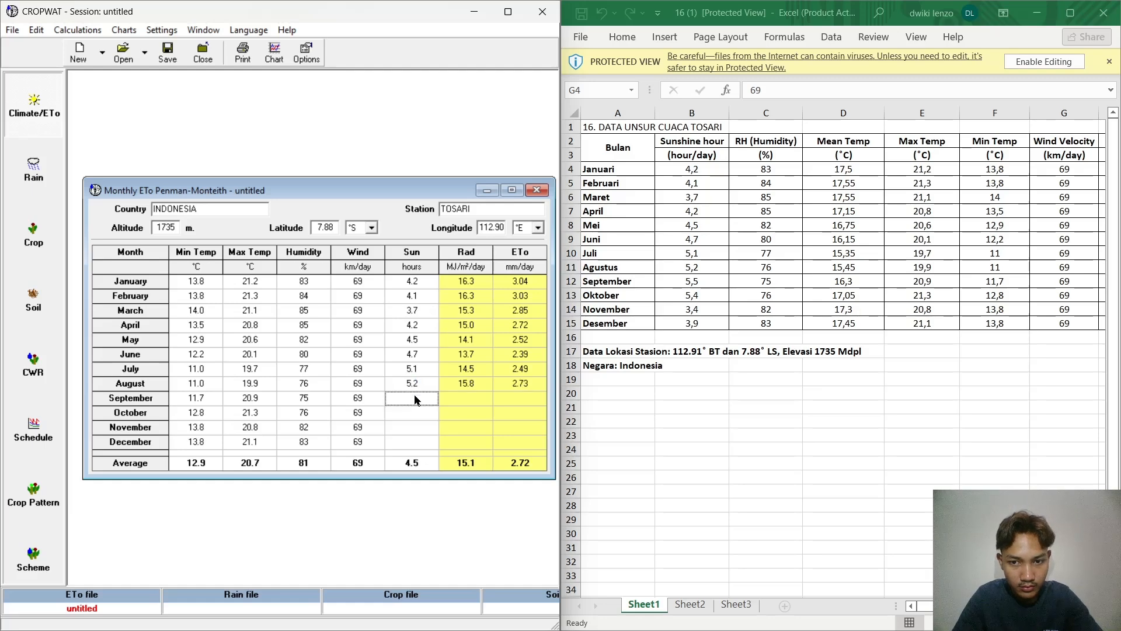
{"action": "type", "text": "5.5"}
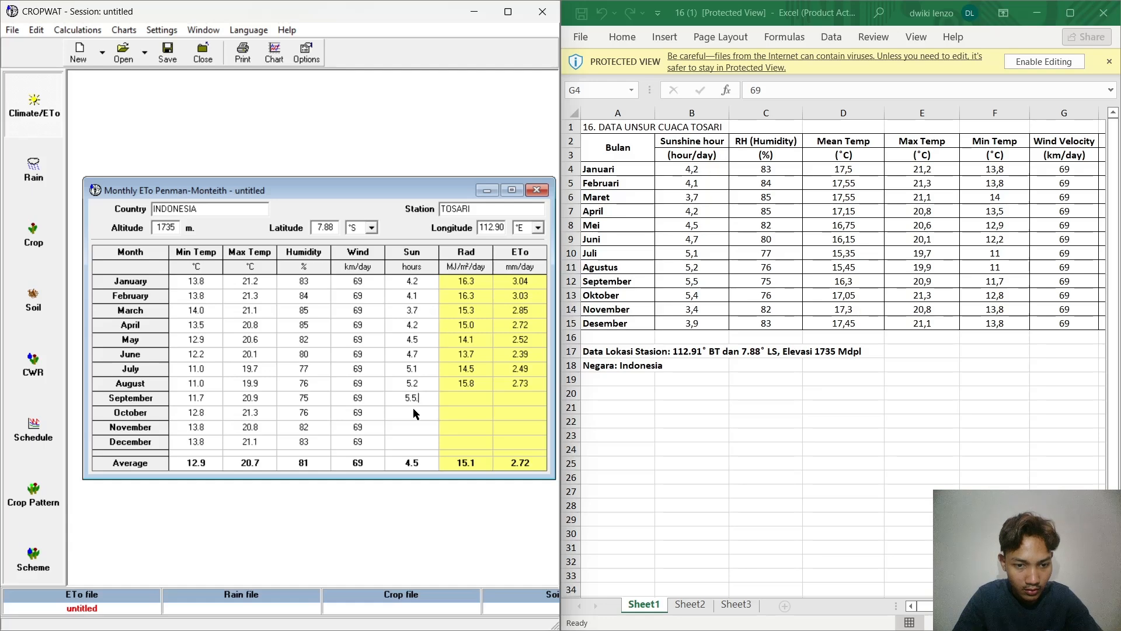
{"action": "left_click", "coordinate": [421, 412]}
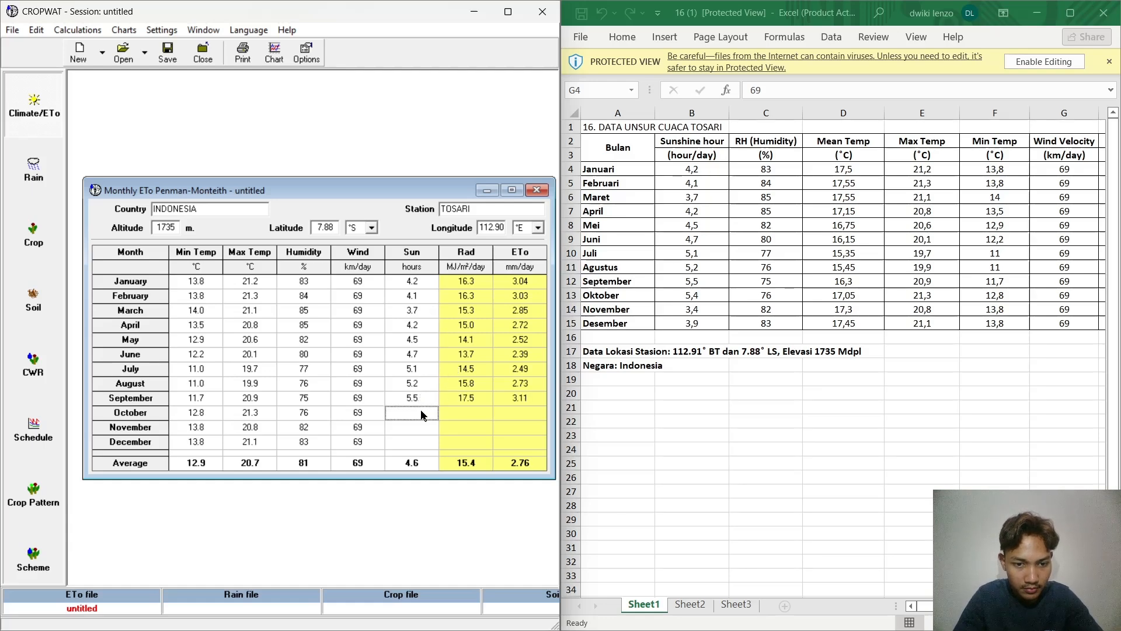
{"action": "type", "text": "5"}
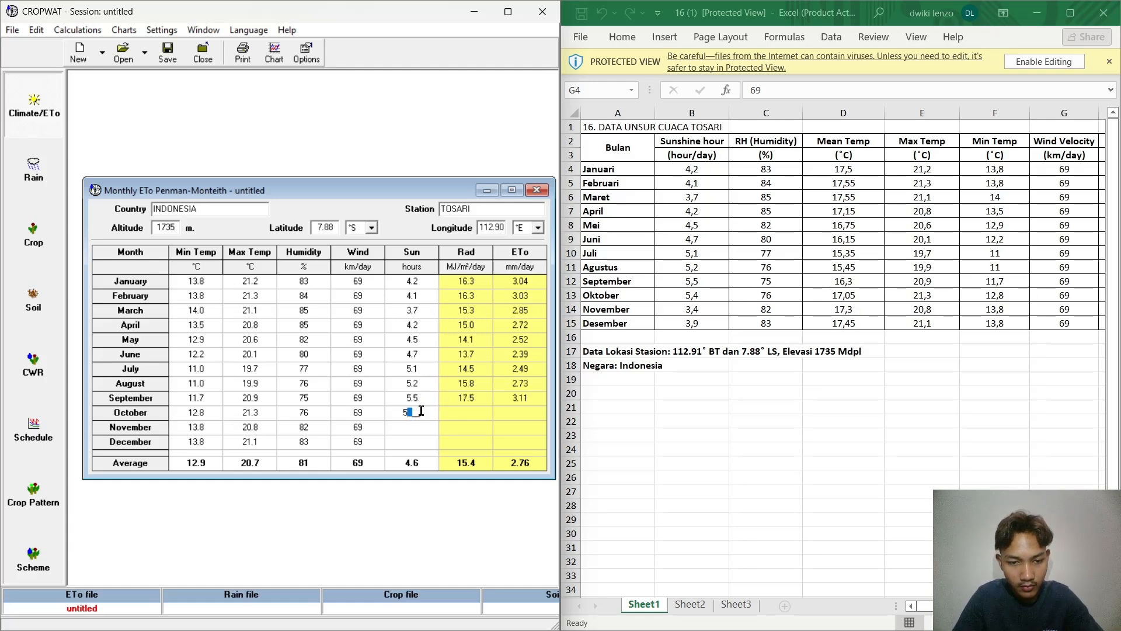
{"action": "type", "text": ".4"}
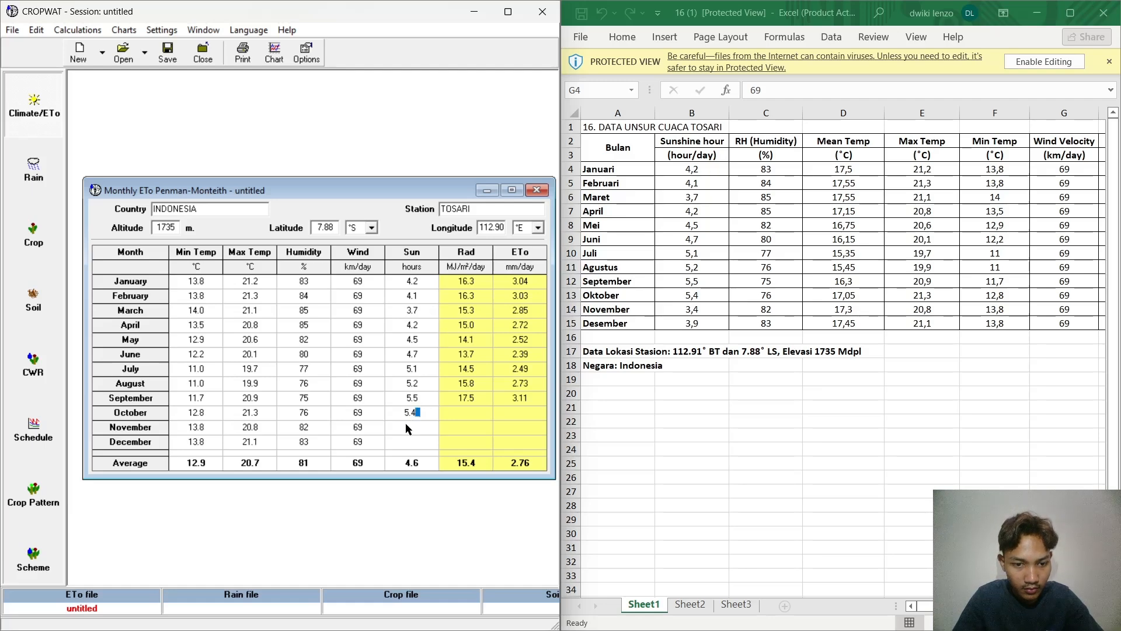
Step: Enter Sun values of 3.4 hours for November and 3.9 hours for December
{"action": "left_click", "coordinate": [407, 428]}
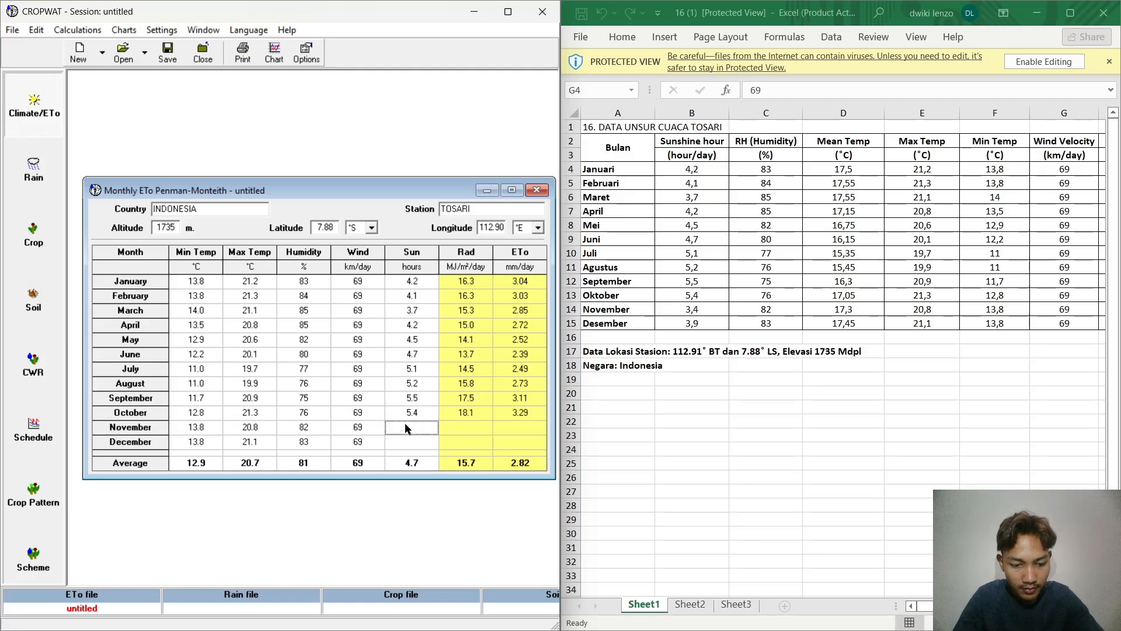
{"action": "type", "text": "3.4"}
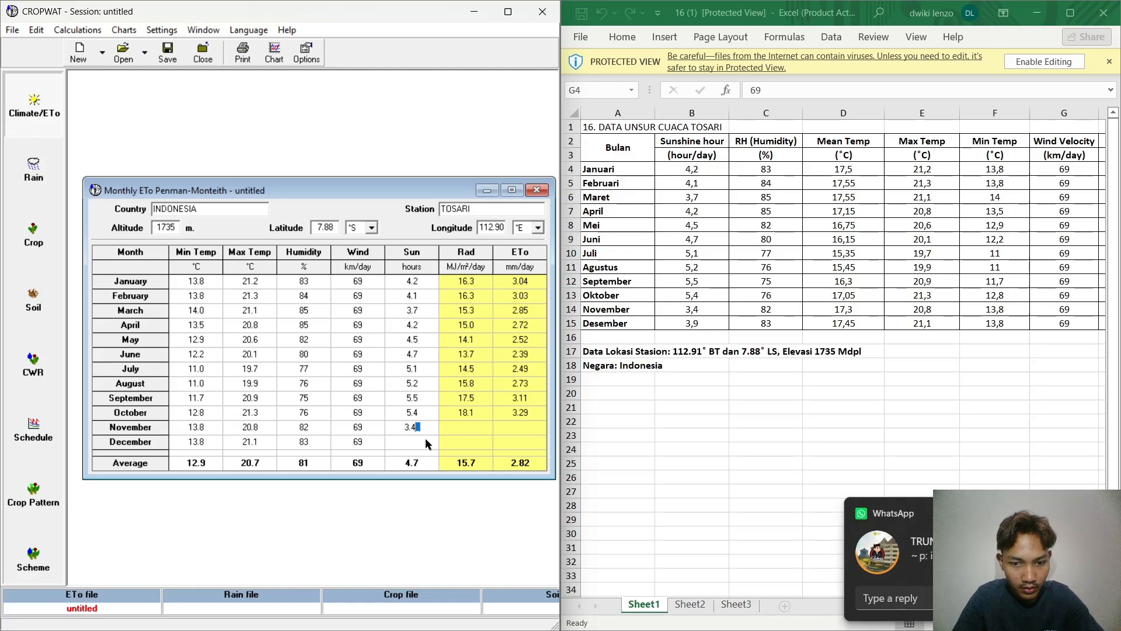
{"action": "left_click", "coordinate": [425, 440]}
{"action": "type", "text": "3.9"}
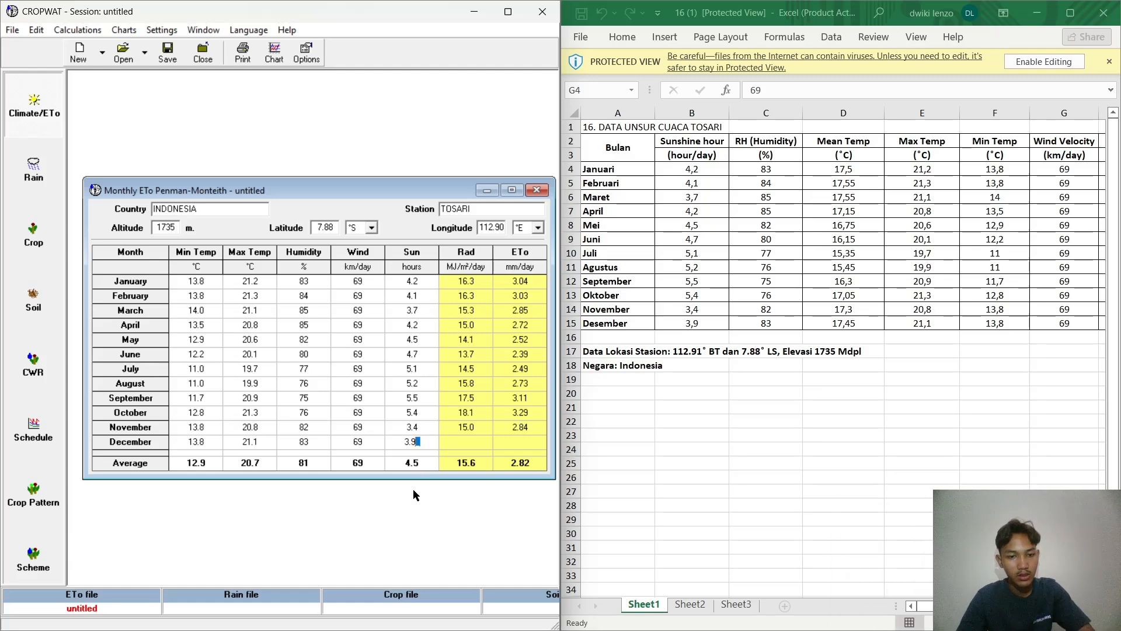
{"action": "key", "text": "Return"}
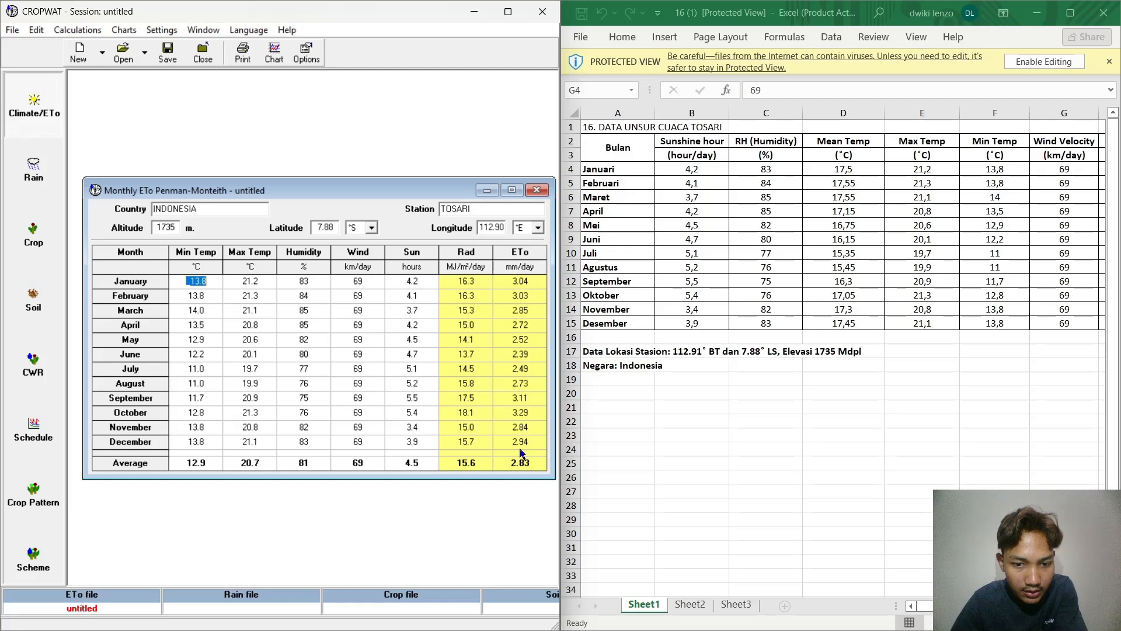
Step: Minimize the monthly ETo data, open the monthly rain data and enter TOSARI as the station
{"action": "left_click", "coordinate": [486, 190]}
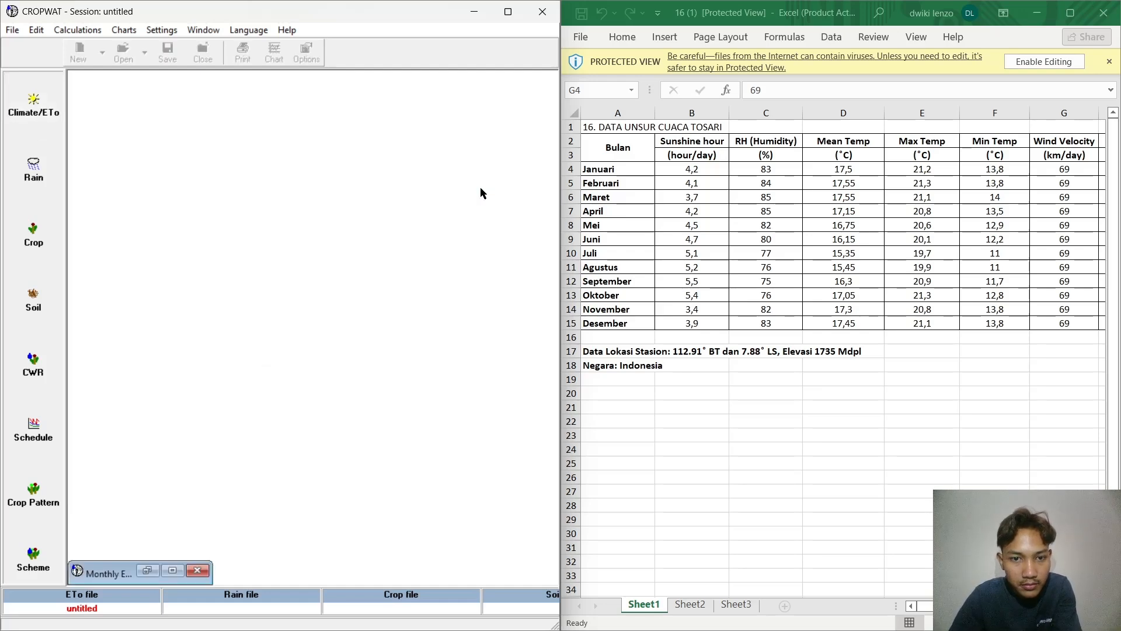
{"action": "left_click", "coordinate": [33, 169]}
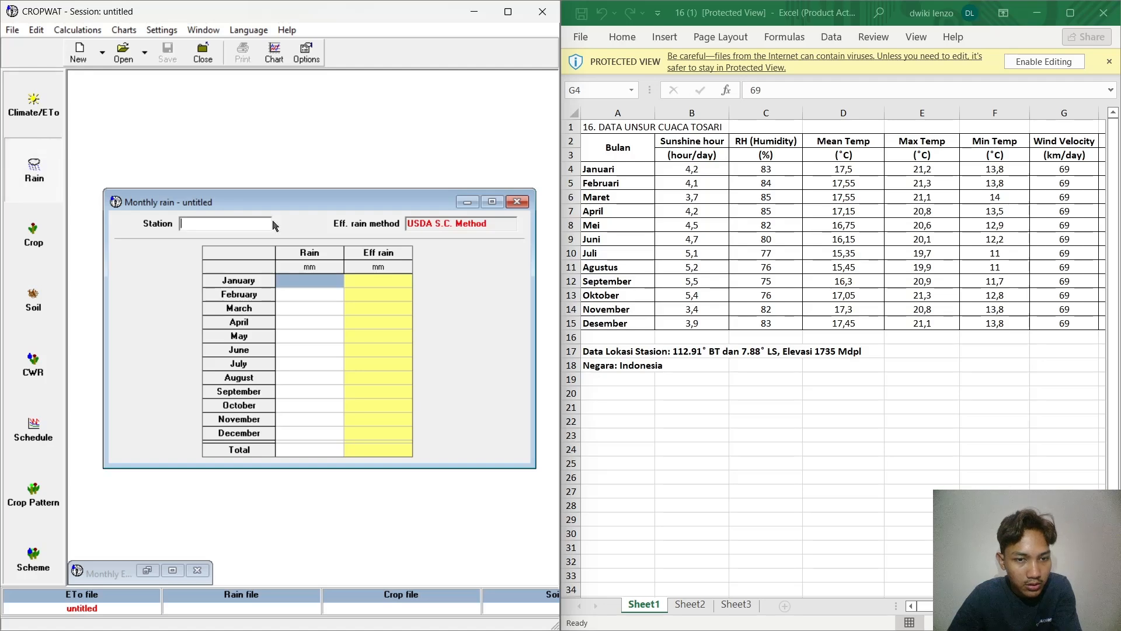
{"action": "left_click", "coordinate": [239, 222]}
{"action": "type", "text": "TO"}
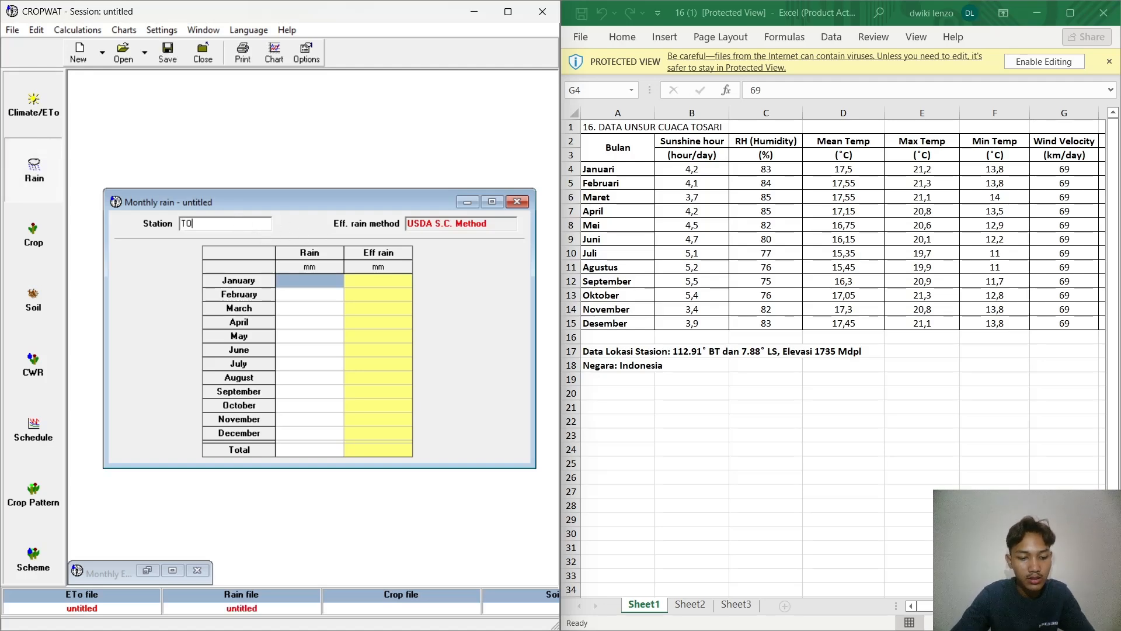
{"action": "type", "text": "SARI"}
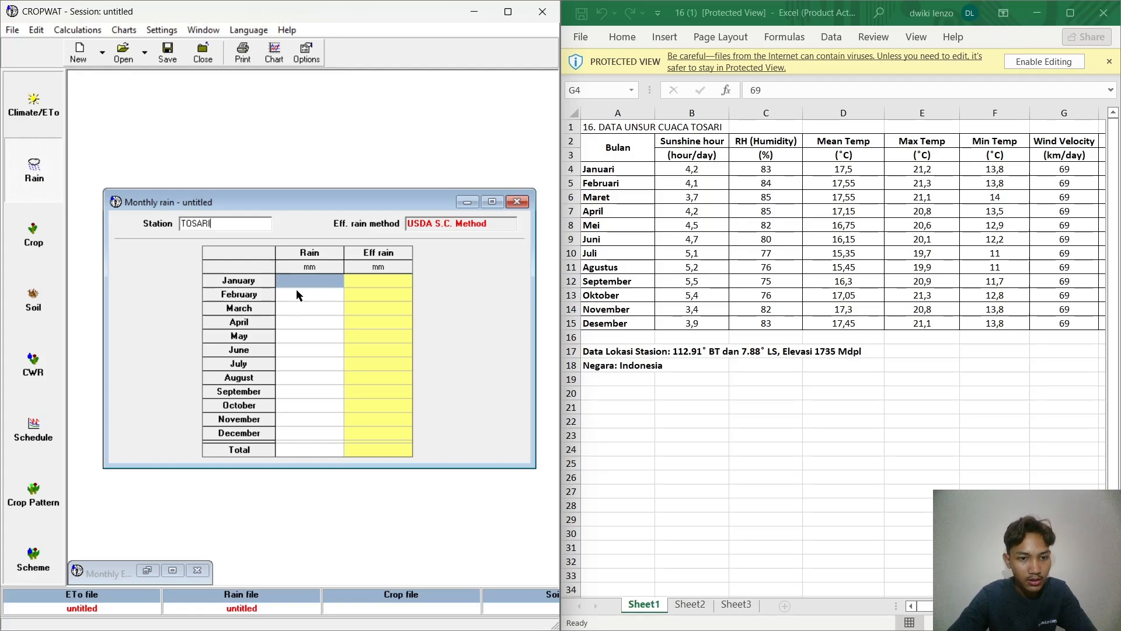
Step: Enter the worksheet's Rain values of 314, 323 and 346 mm for January through March
{"action": "left_click", "coordinate": [321, 282]}
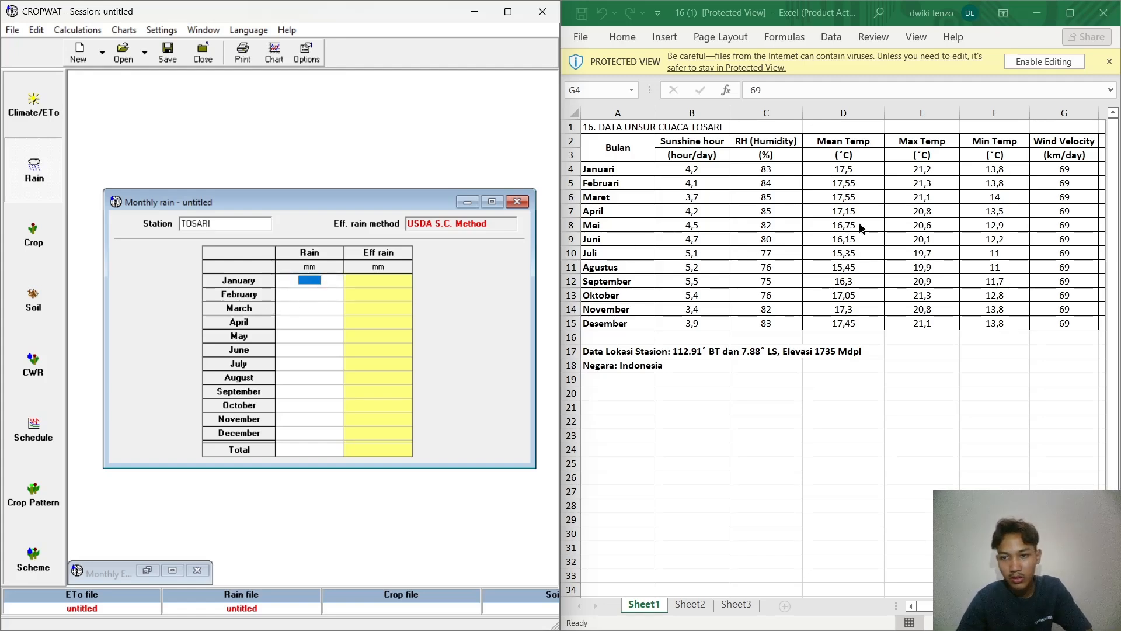
{"action": "scroll", "coordinate": [860, 227], "scroll_direction": "right", "scroll_amount": 3}
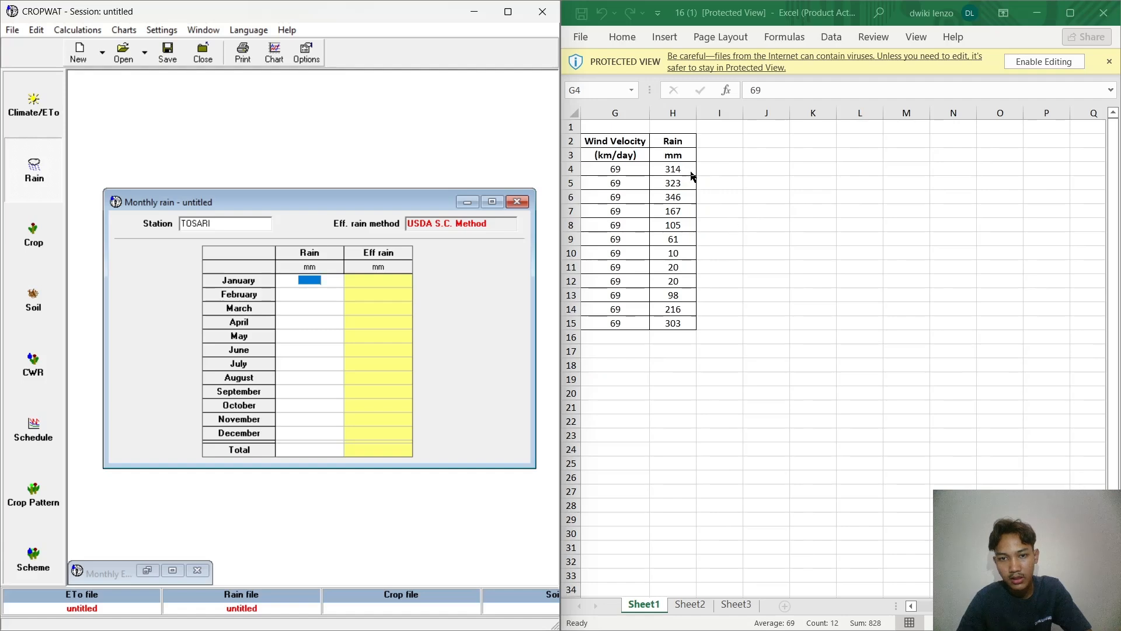
{"action": "left_click", "coordinate": [332, 284]}
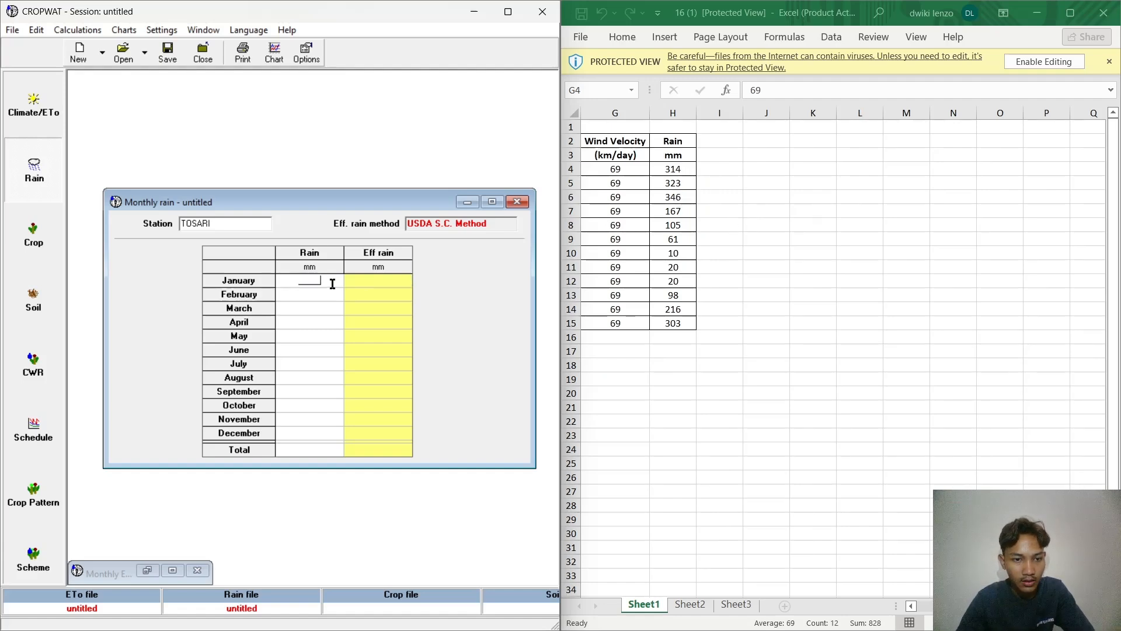
{"action": "key", "text": "Home"}
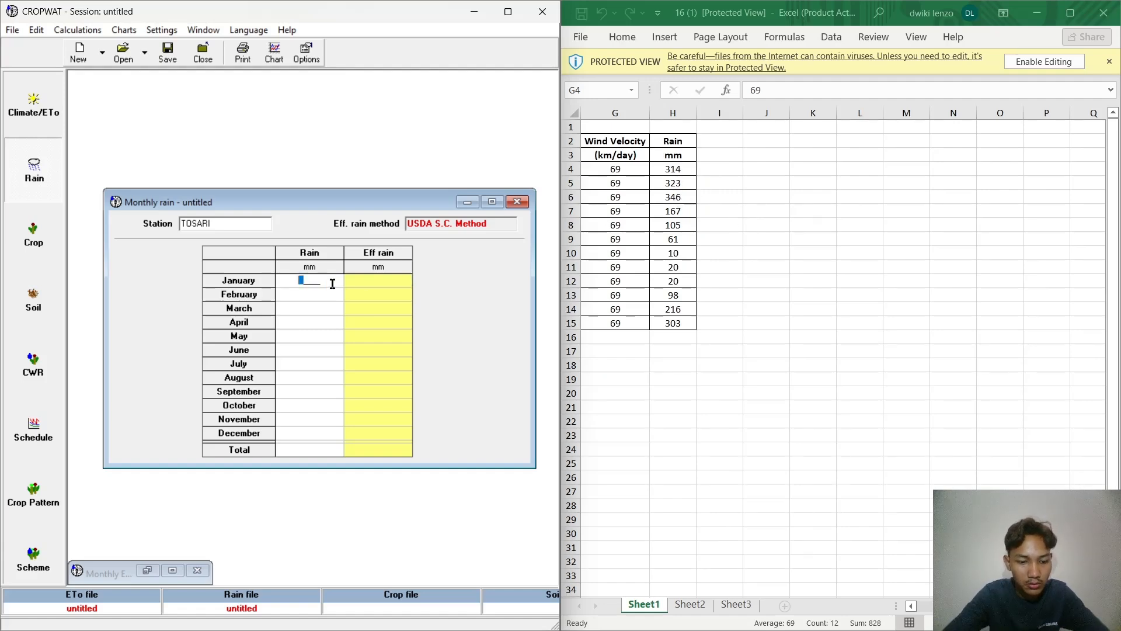
{"action": "type", "text": "314"}
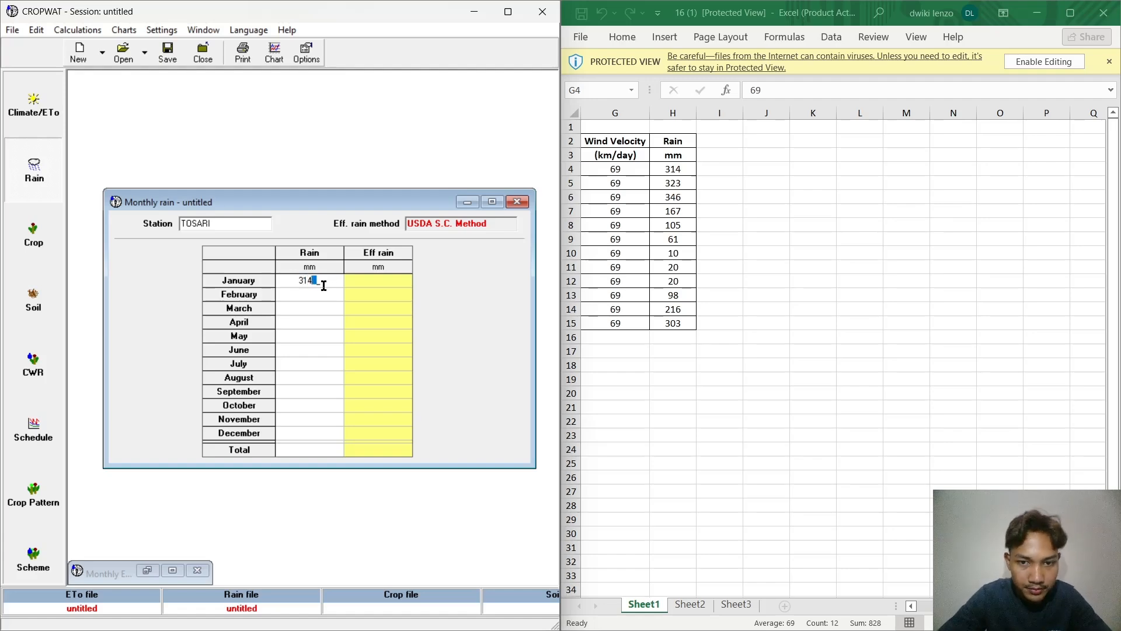
{"action": "left_click", "coordinate": [325, 290]}
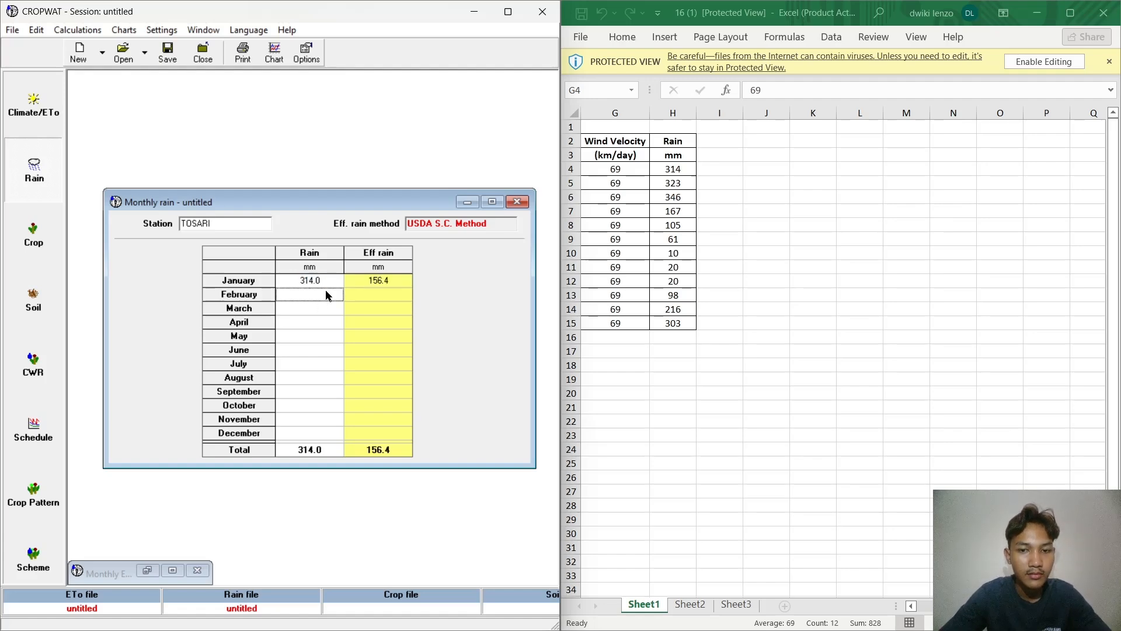
{"action": "type", "text": "323"}
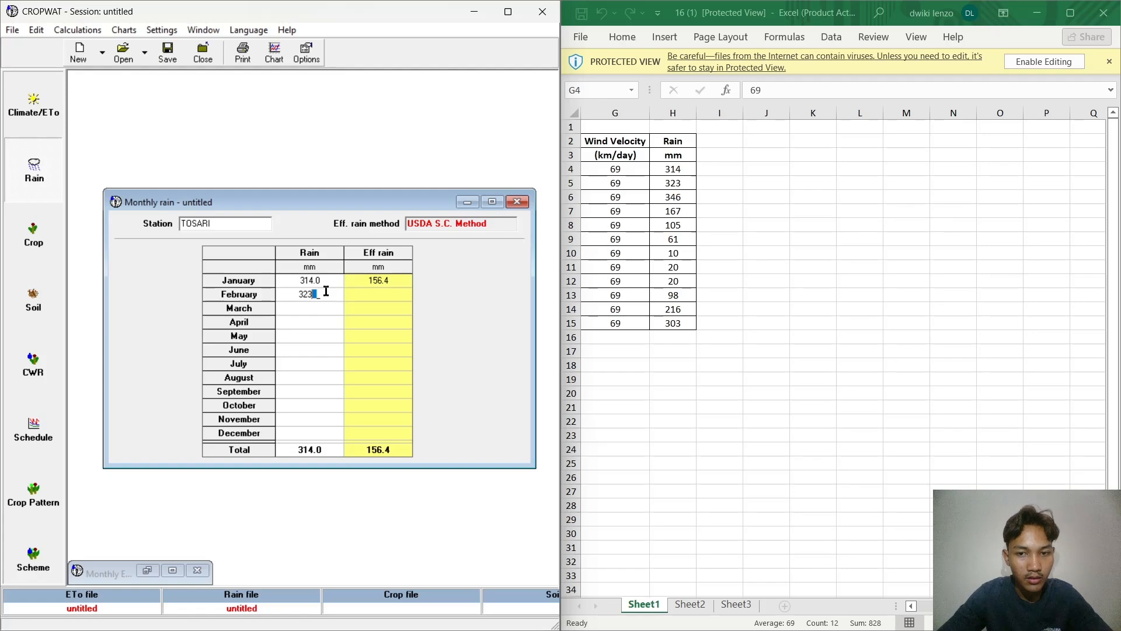
{"action": "left_click", "coordinate": [315, 313]}
{"action": "type", "text": "3"}
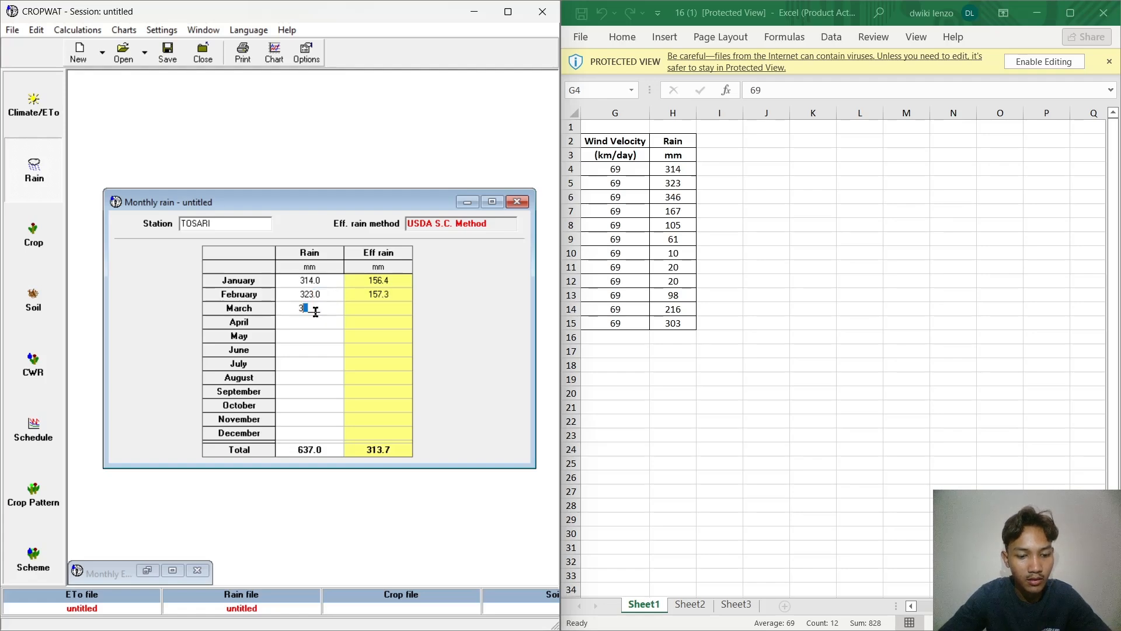
{"action": "type", "text": "46"}
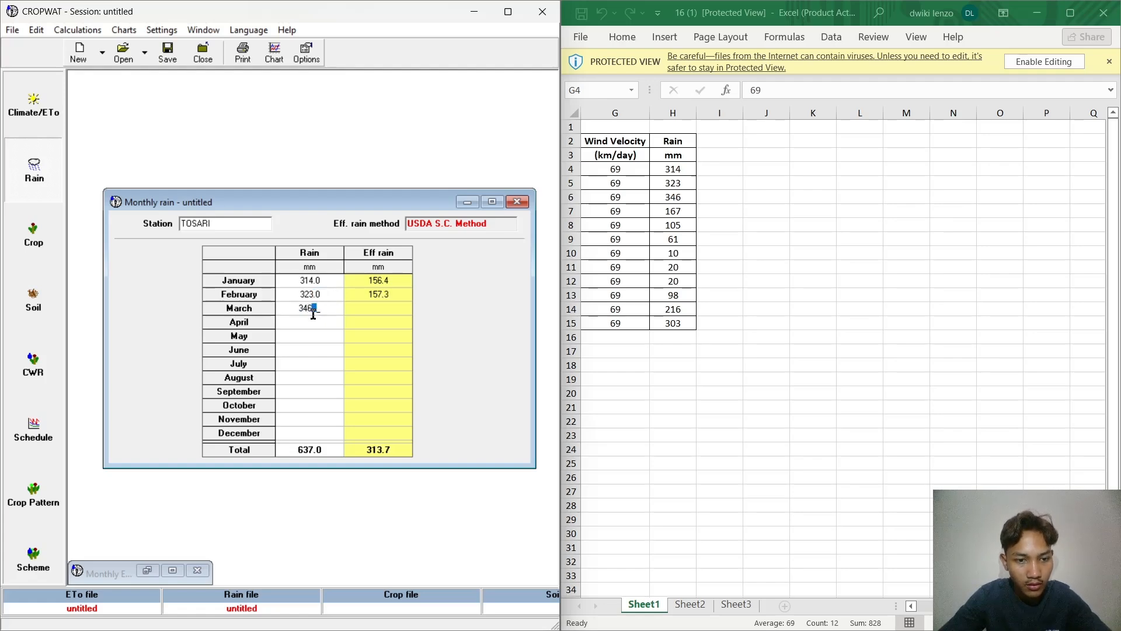
Step: Enter Rain values of 167, 105 and 61 mm for April through June
{"action": "left_click", "coordinate": [311, 320]}
{"action": "type", "text": "167"}
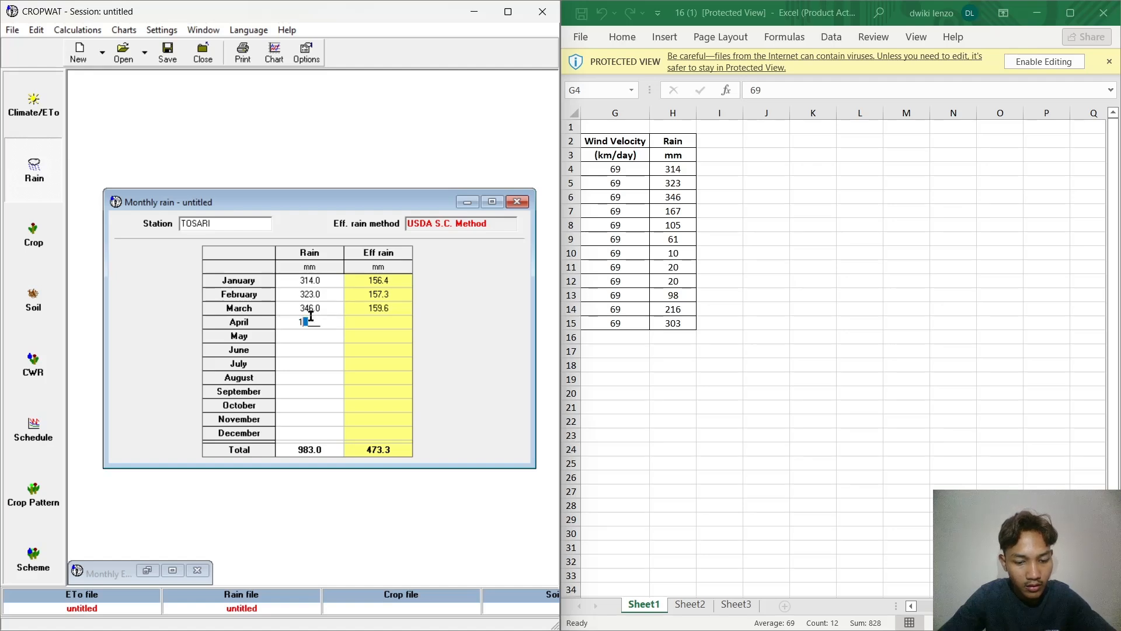
{"action": "left_click", "coordinate": [310, 335]}
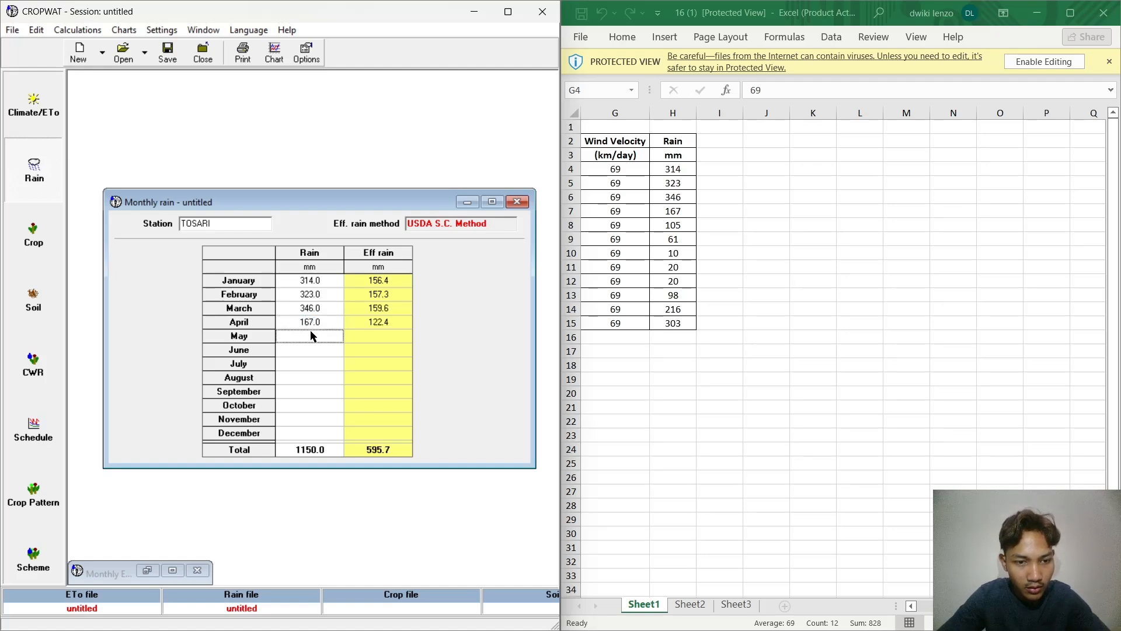
{"action": "type", "text": "105"}
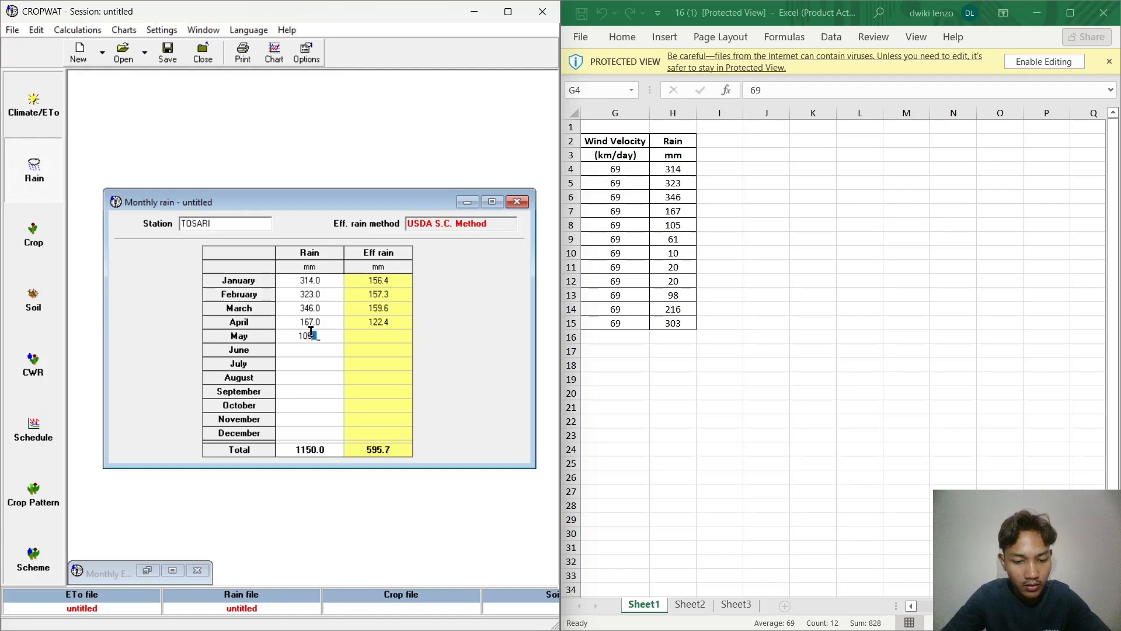
{"action": "left_click", "coordinate": [313, 351]}
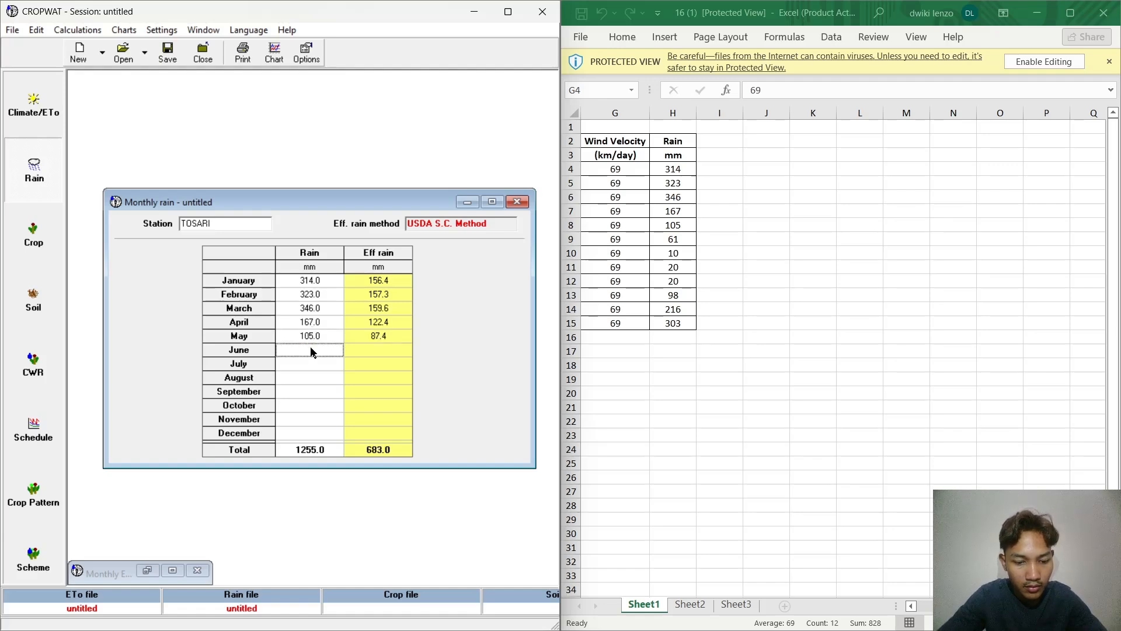
{"action": "type", "text": "61"}
Step: Enter Rain values of 10, 20, 20 and 98 mm for July through October
{"action": "left_click", "coordinate": [311, 359]}
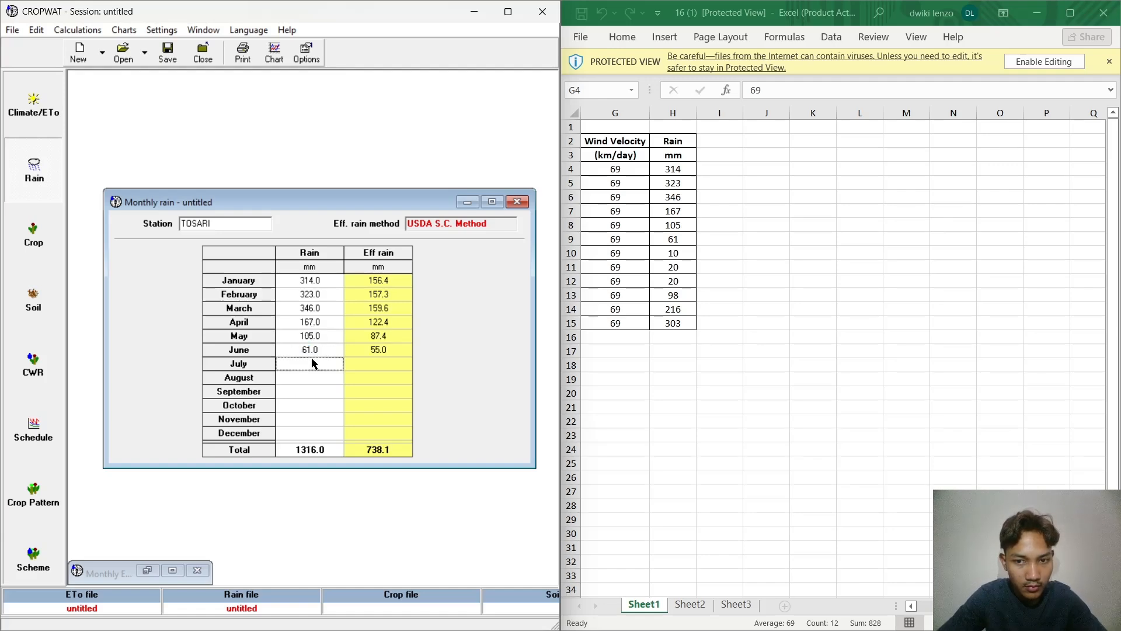
{"action": "type", "text": "10"}
{"action": "left_click", "coordinate": [313, 378]}
{"action": "type", "text": "20"}
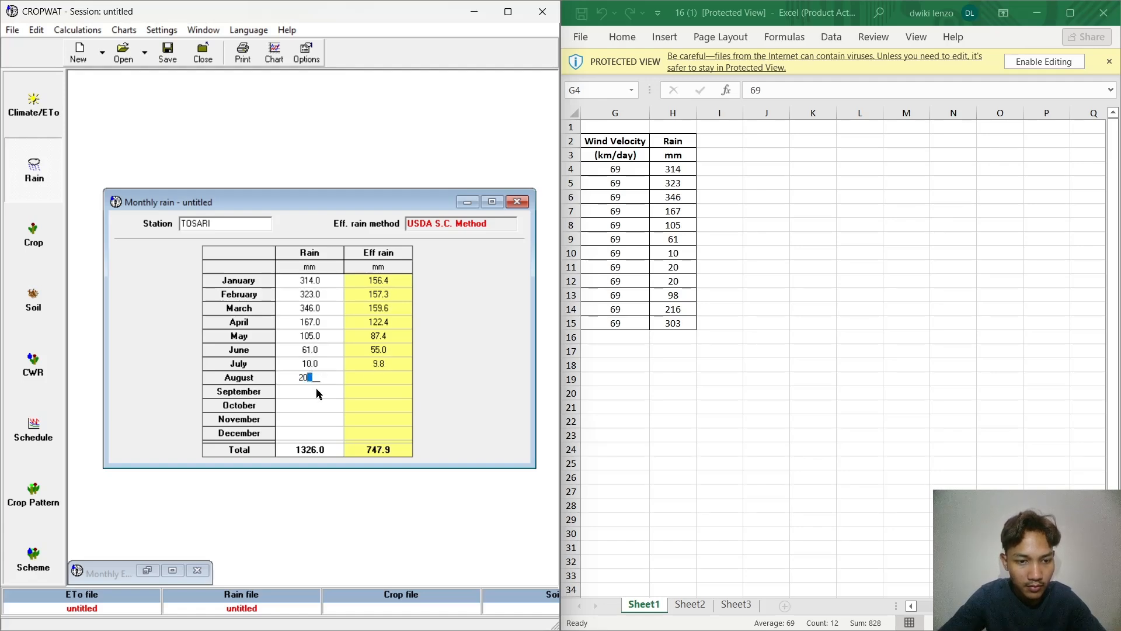
{"action": "left_click", "coordinate": [317, 389]}
{"action": "type", "text": "20"}
{"action": "left_click", "coordinate": [317, 405]}
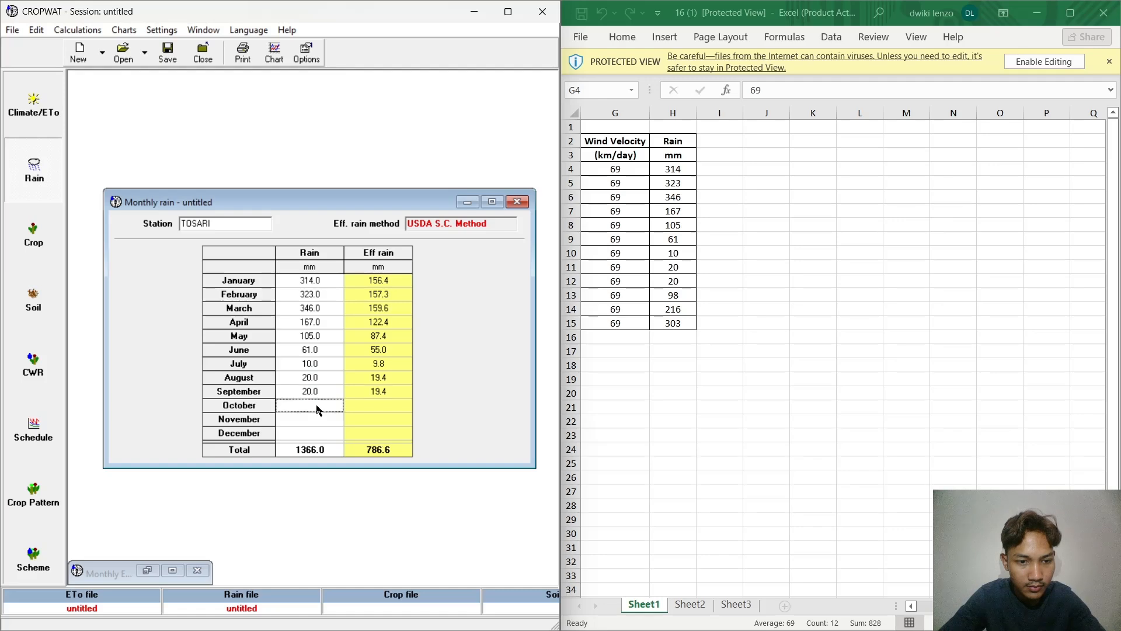
{"action": "type", "text": "98"}
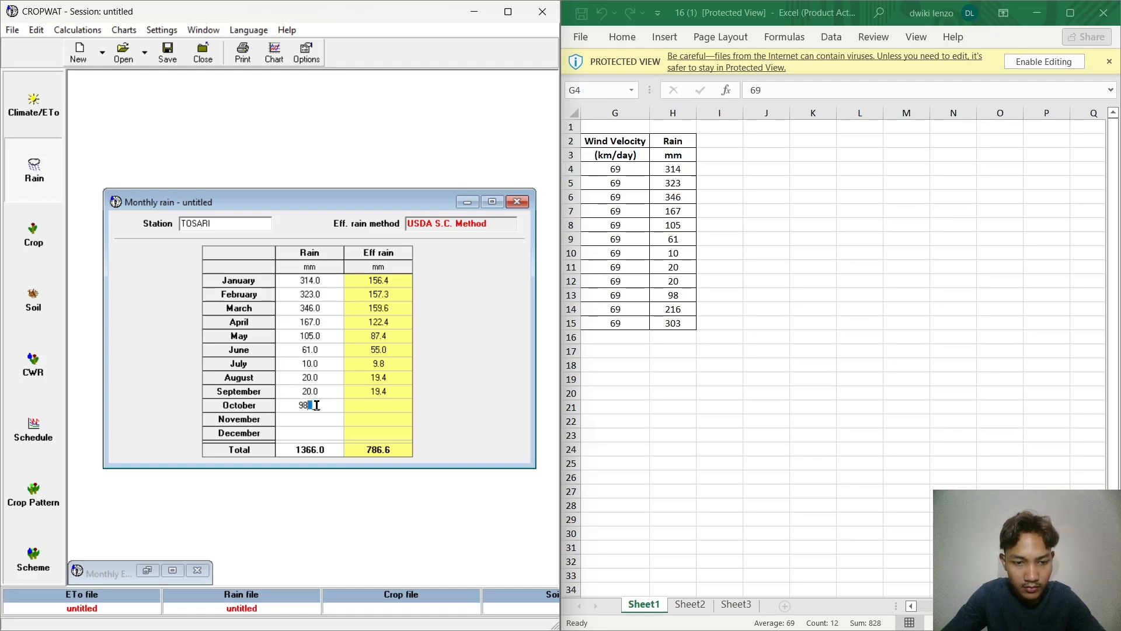
Step: Enter Rain values of 216 and 303 mm for November and December and minimize the monthly rain data
{"action": "left_click", "coordinate": [307, 413]}
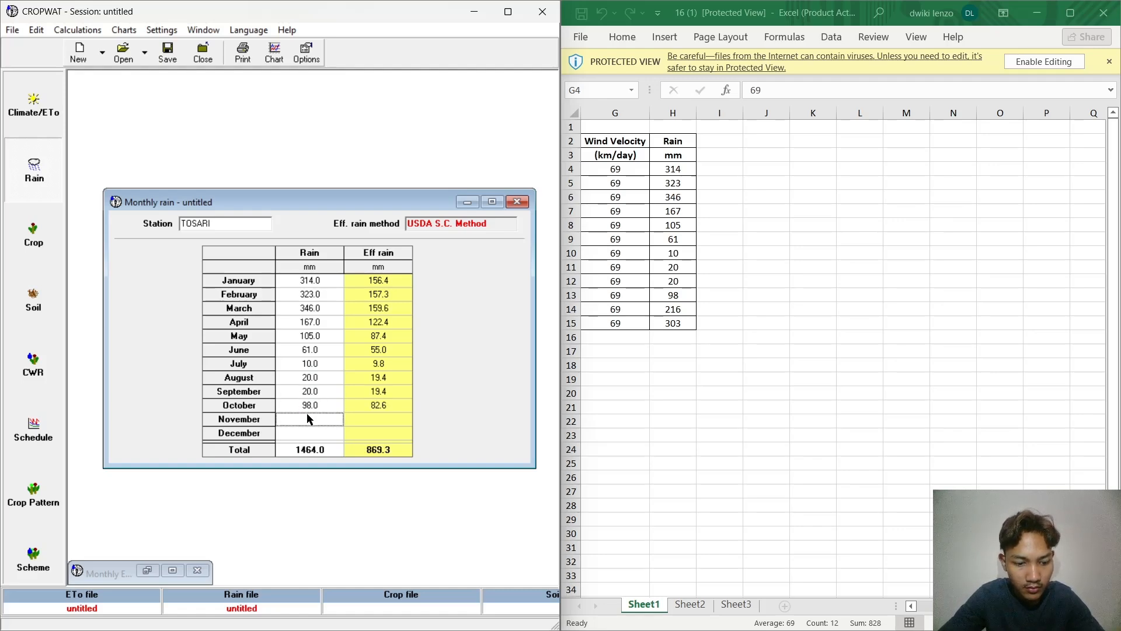
{"action": "type", "text": "216"}
{"action": "left_click", "coordinate": [313, 427]}
{"action": "type", "text": "303"}
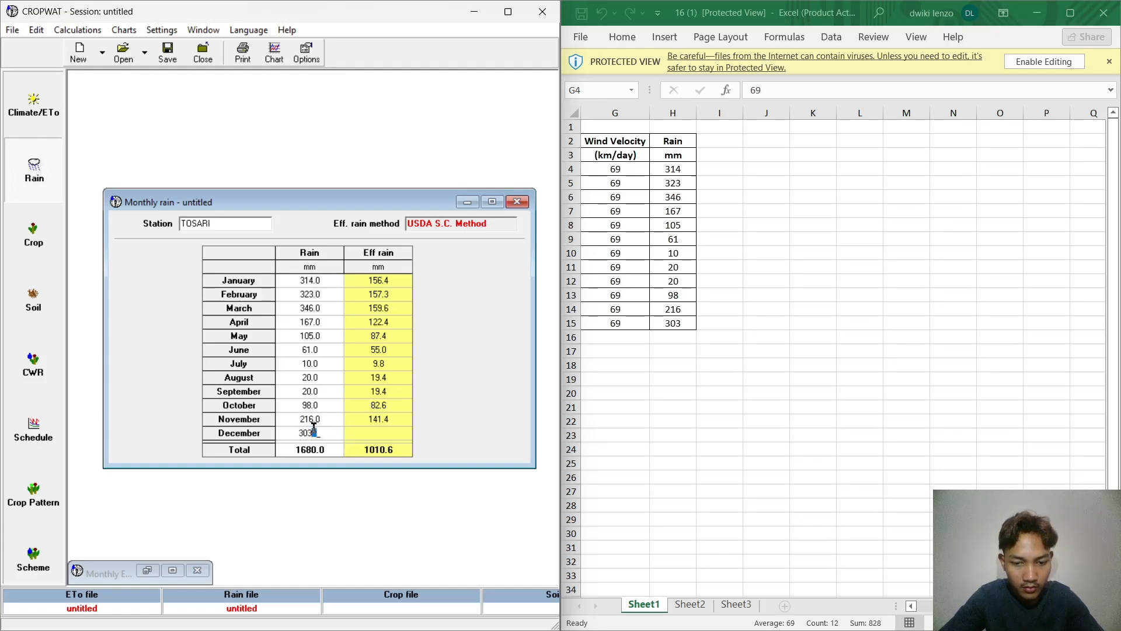
{"action": "key", "text": "Return"}
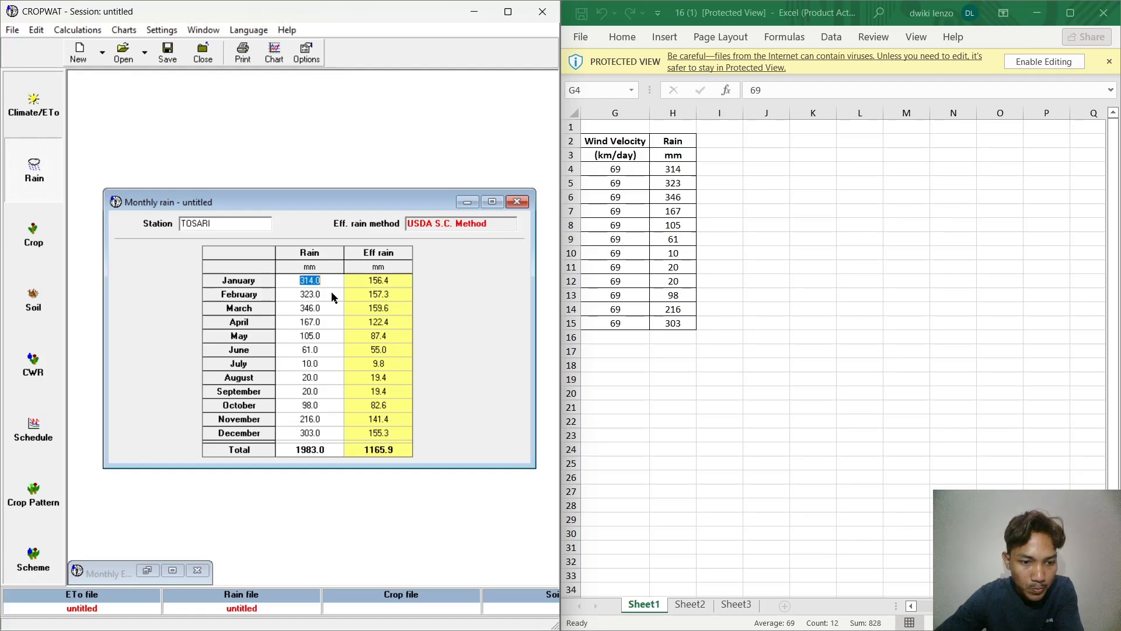
{"action": "left_click", "coordinate": [467, 201]}
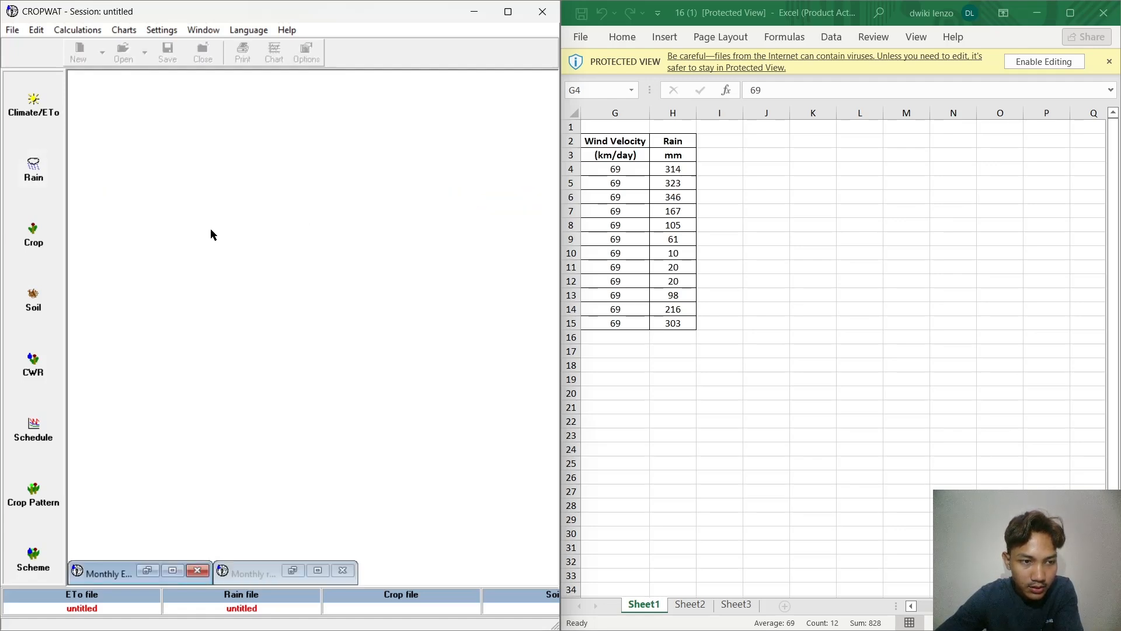
Step: Load the crop file MAIZE.CRO from the FAO crops folder and minimize the crop data after viewing it
{"action": "left_click", "coordinate": [34, 230]}
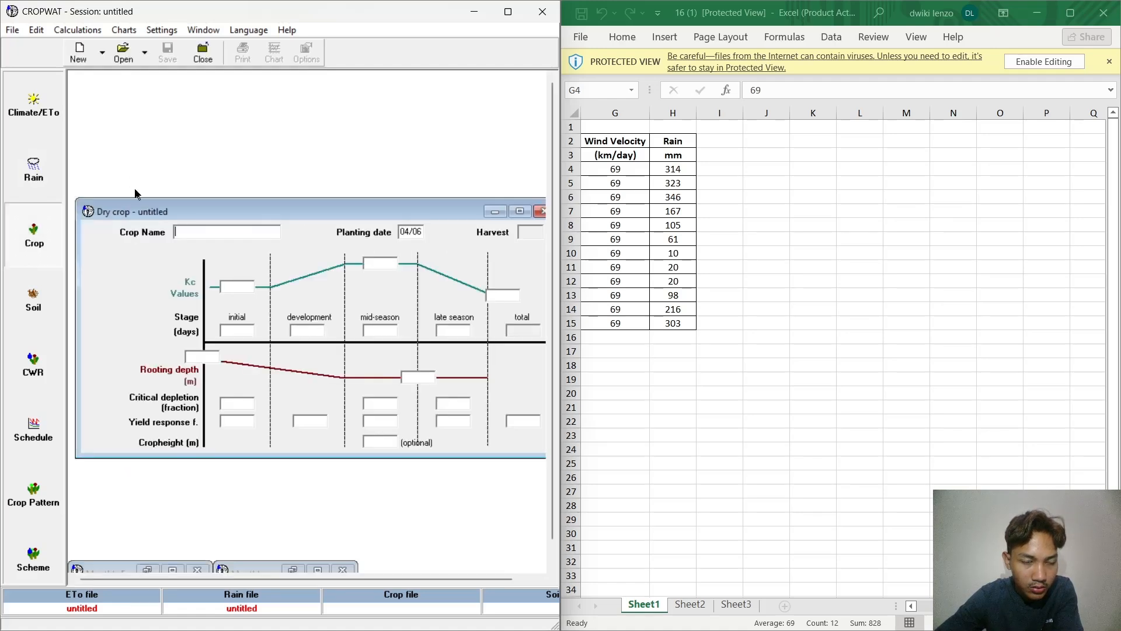
{"action": "left_click", "coordinate": [124, 53]}
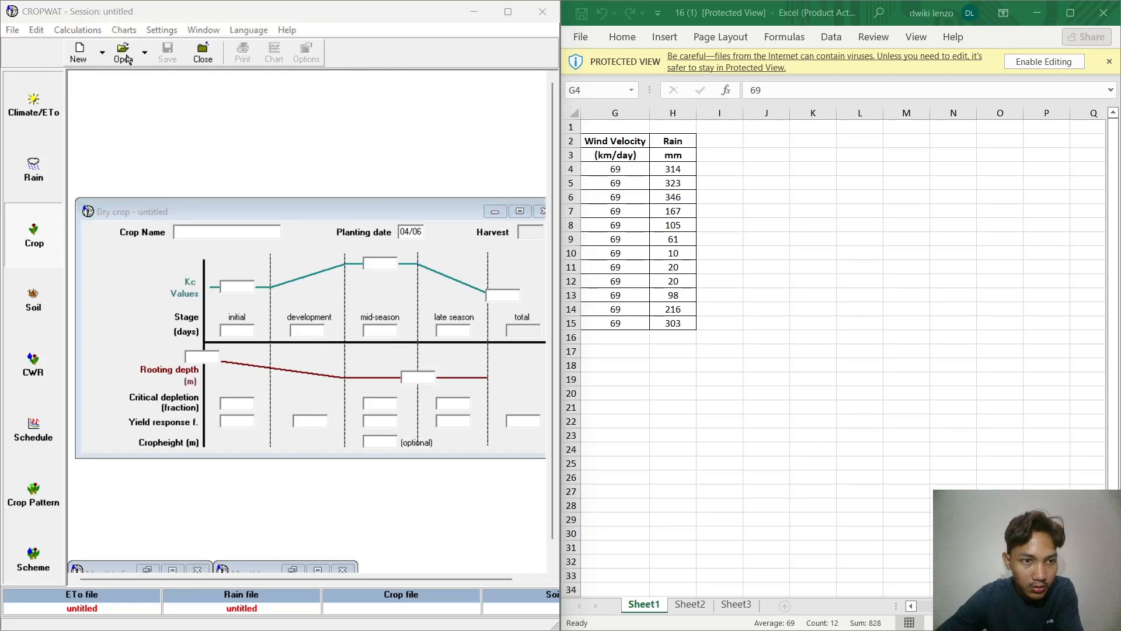
{"action": "scroll", "coordinate": [540, 231], "scroll_direction": "down", "scroll_amount": 2}
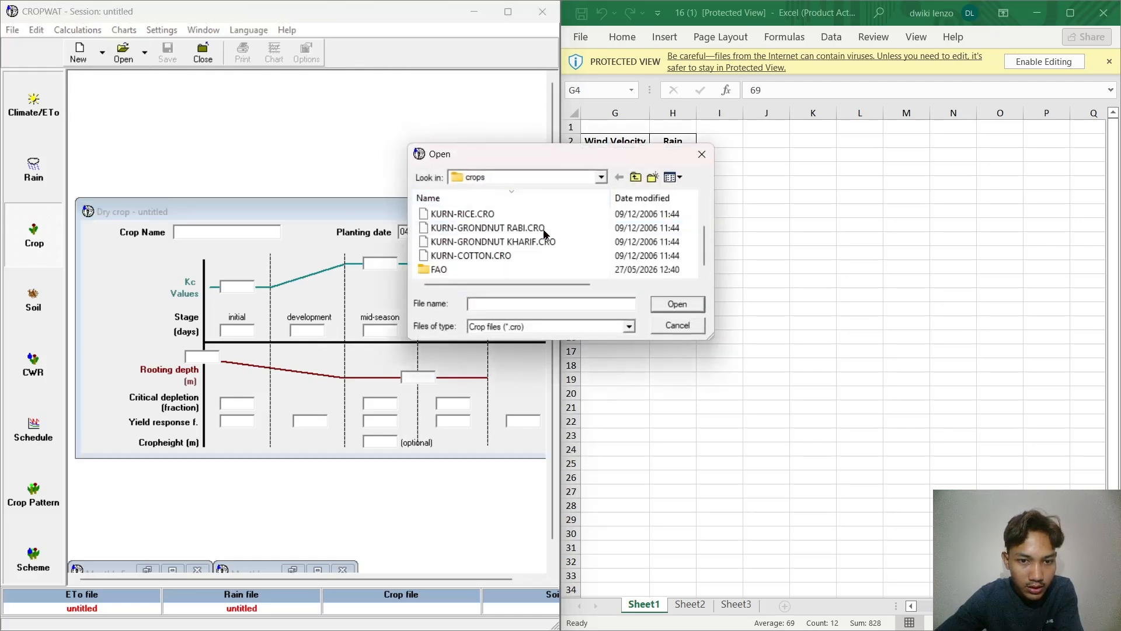
{"action": "double_click", "coordinate": [549, 270]}
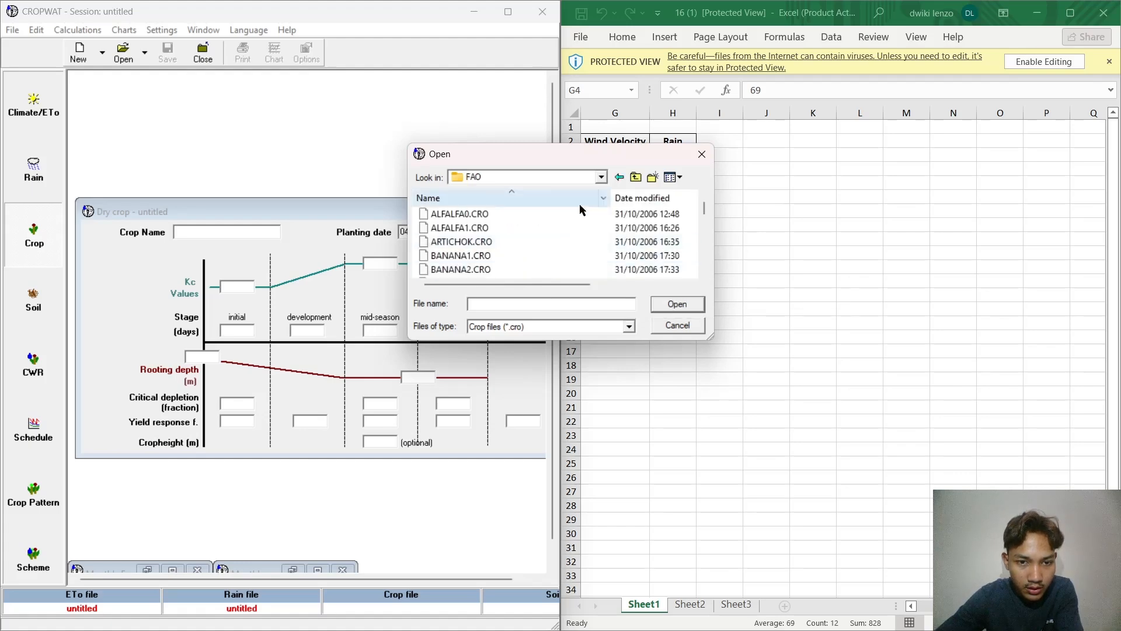
{"action": "scroll", "coordinate": [537, 270], "scroll_direction": "down", "scroll_amount": 2}
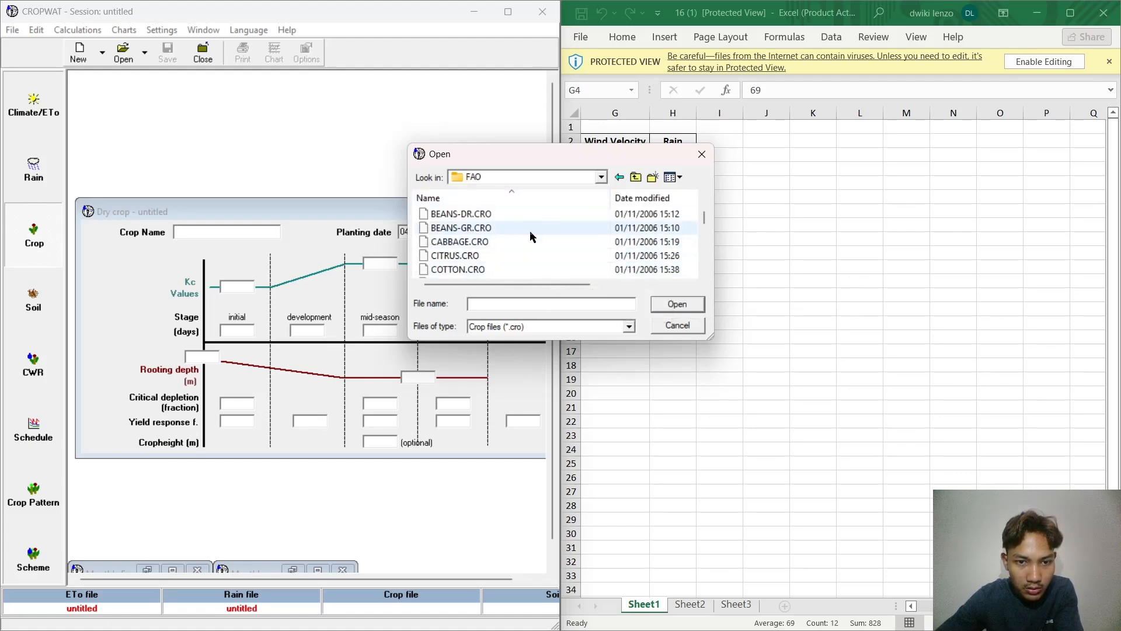
{"action": "scroll", "coordinate": [530, 236], "scroll_direction": "down", "scroll_amount": 3}
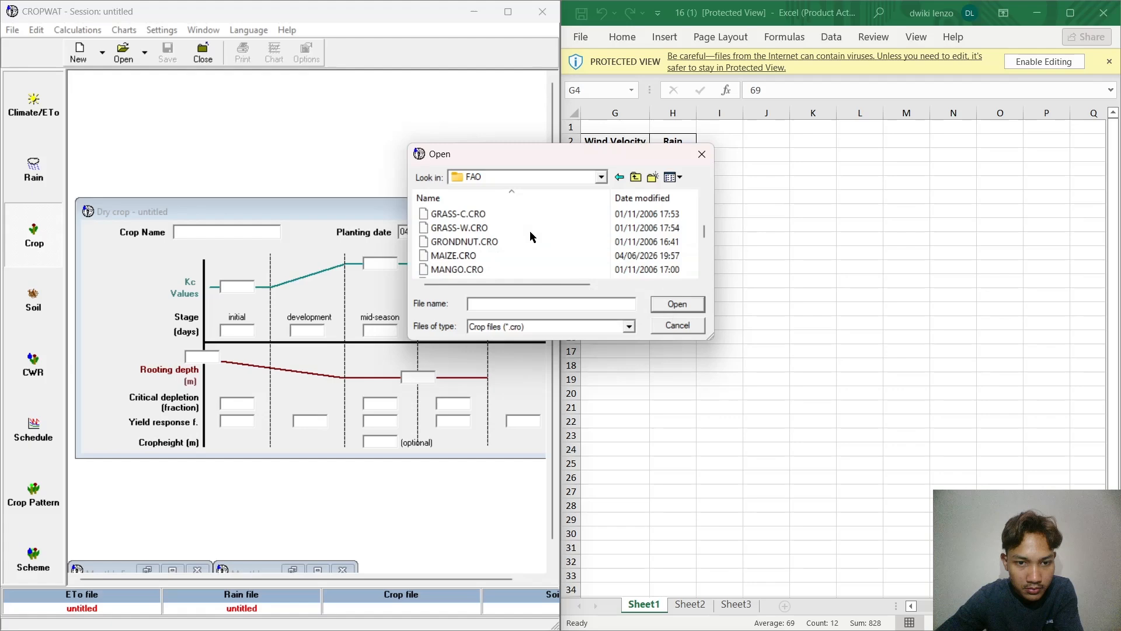
{"action": "left_click", "coordinate": [511, 265]}
{"action": "left_click", "coordinate": [666, 305]}
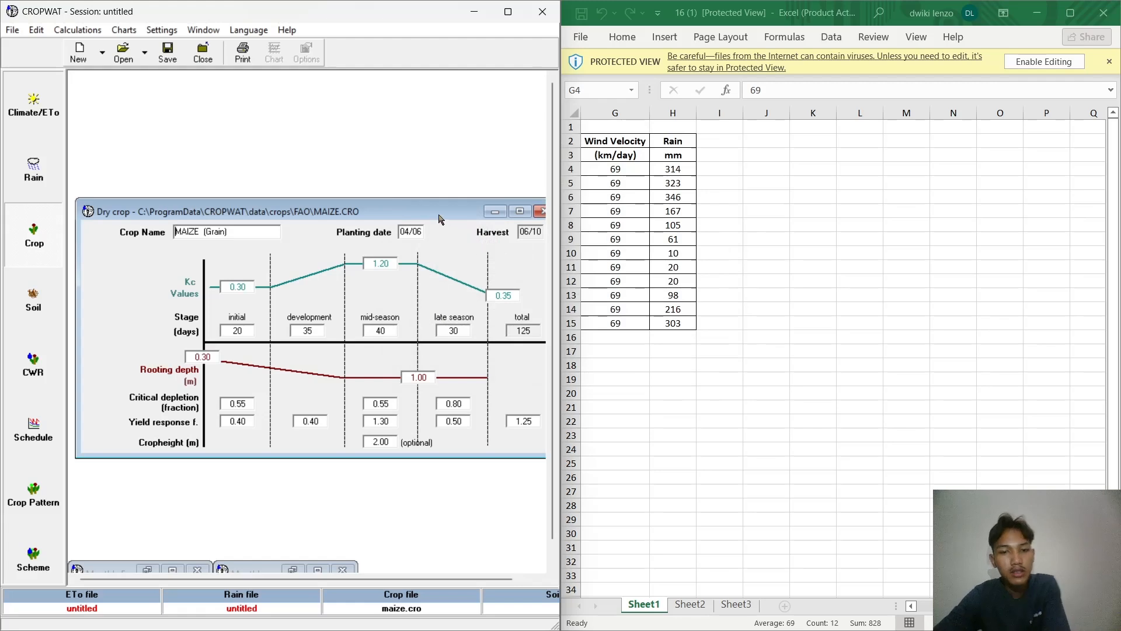
{"action": "left_click_drag", "start_coordinate": [387, 211], "coordinate": [369, 210]}
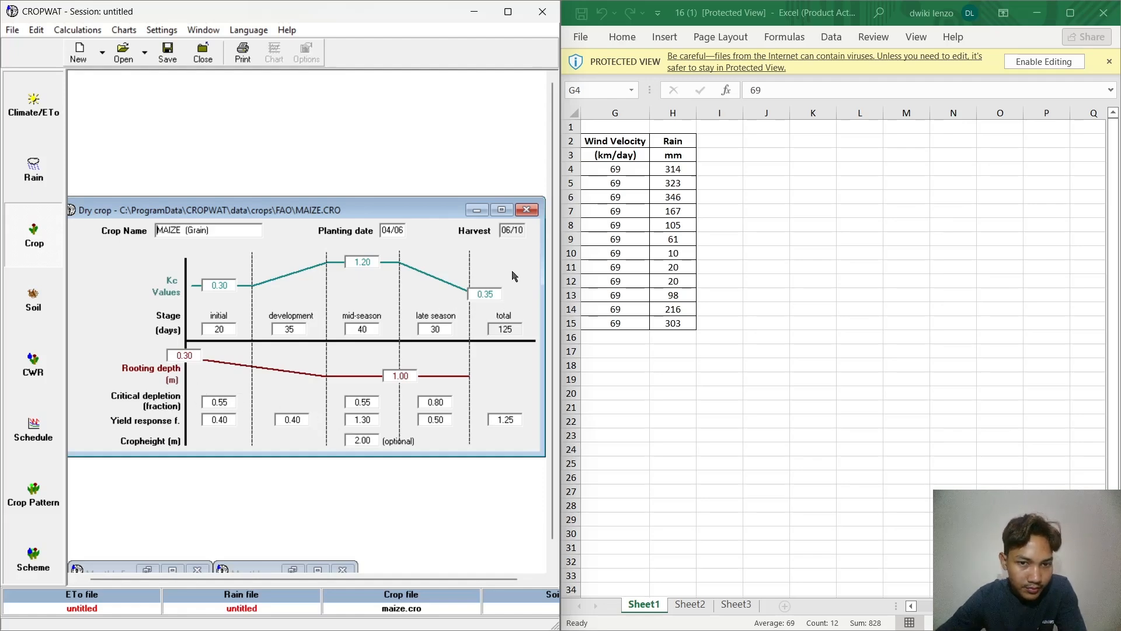
{"action": "left_click", "coordinate": [477, 211]}
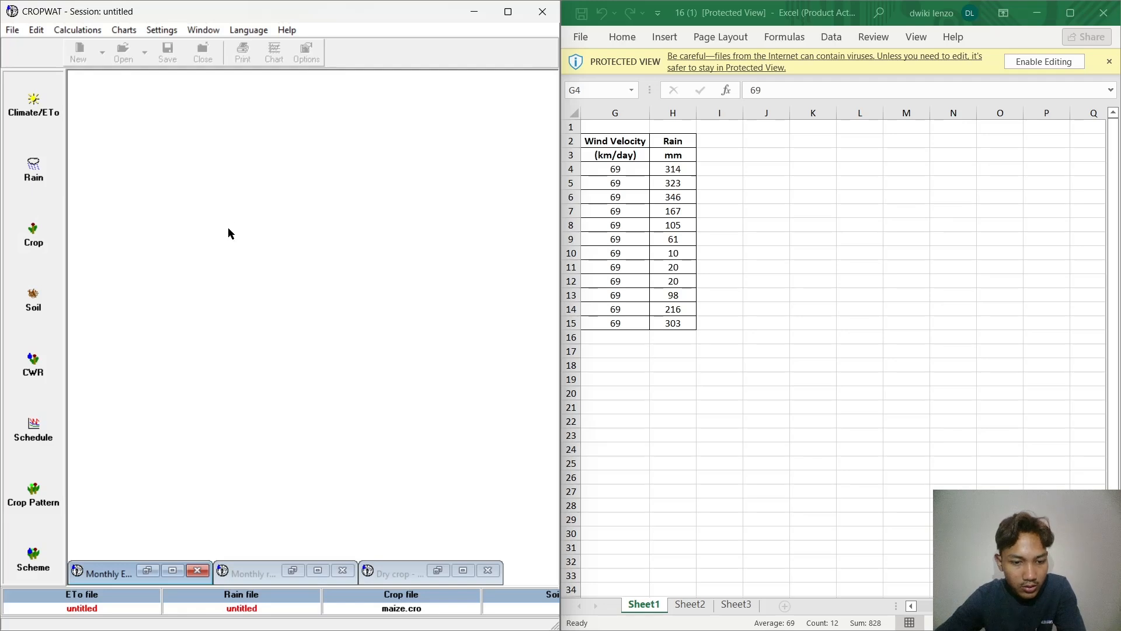
Step: Load the soil file BLACK CLAY SOIL.SOI from the soils folder and minimize the soil data
{"action": "left_click", "coordinate": [35, 315]}
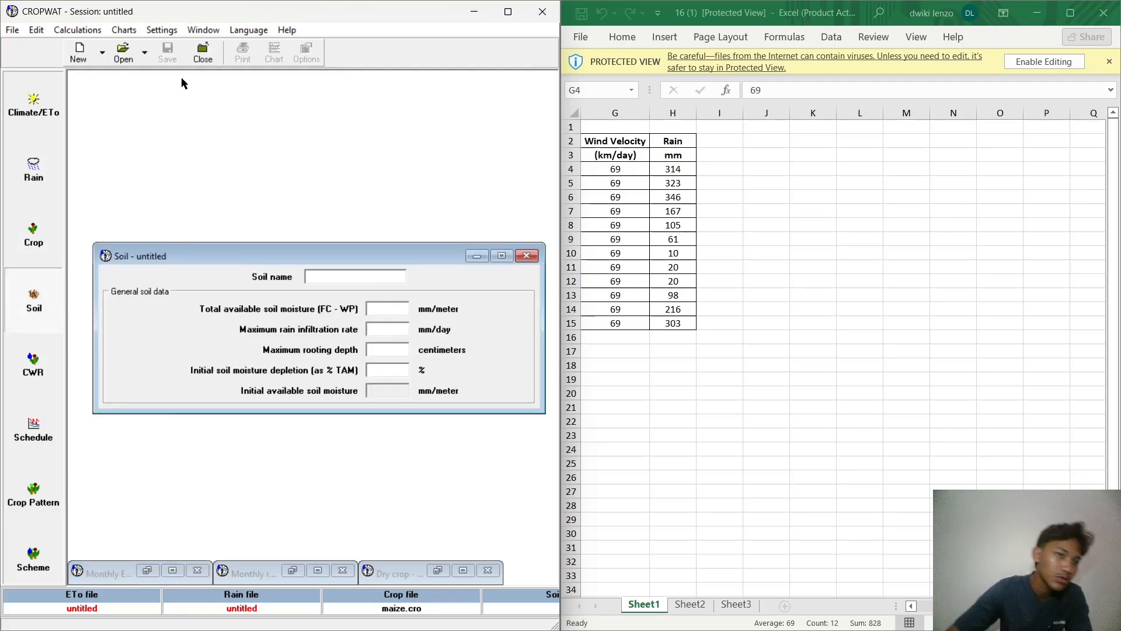
{"action": "left_click", "coordinate": [136, 62]}
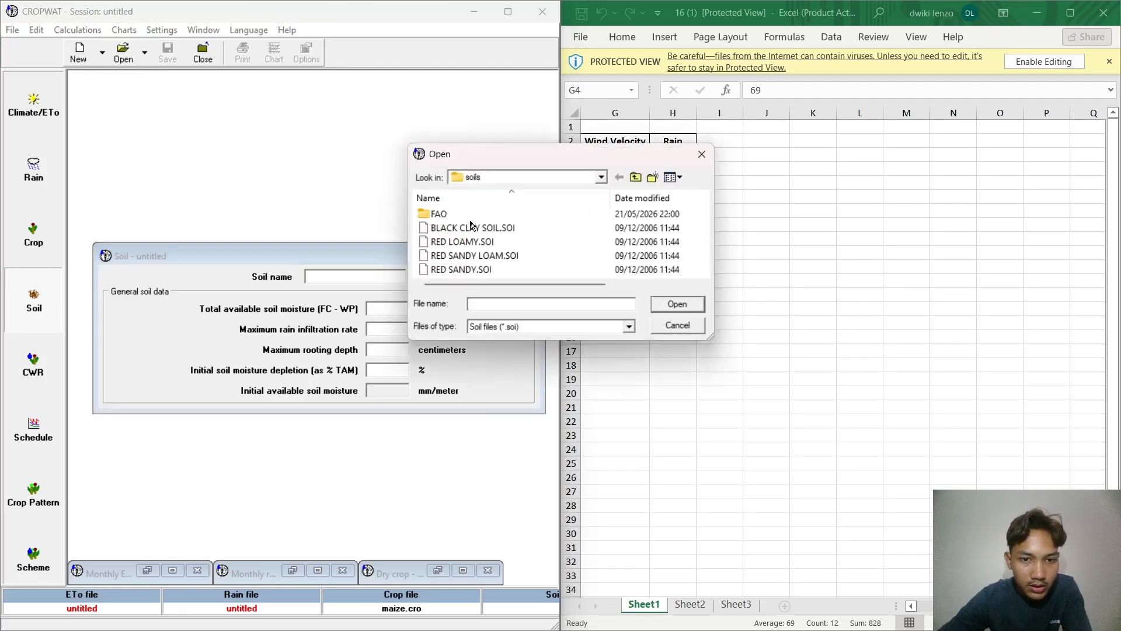
{"action": "left_click", "coordinate": [477, 230]}
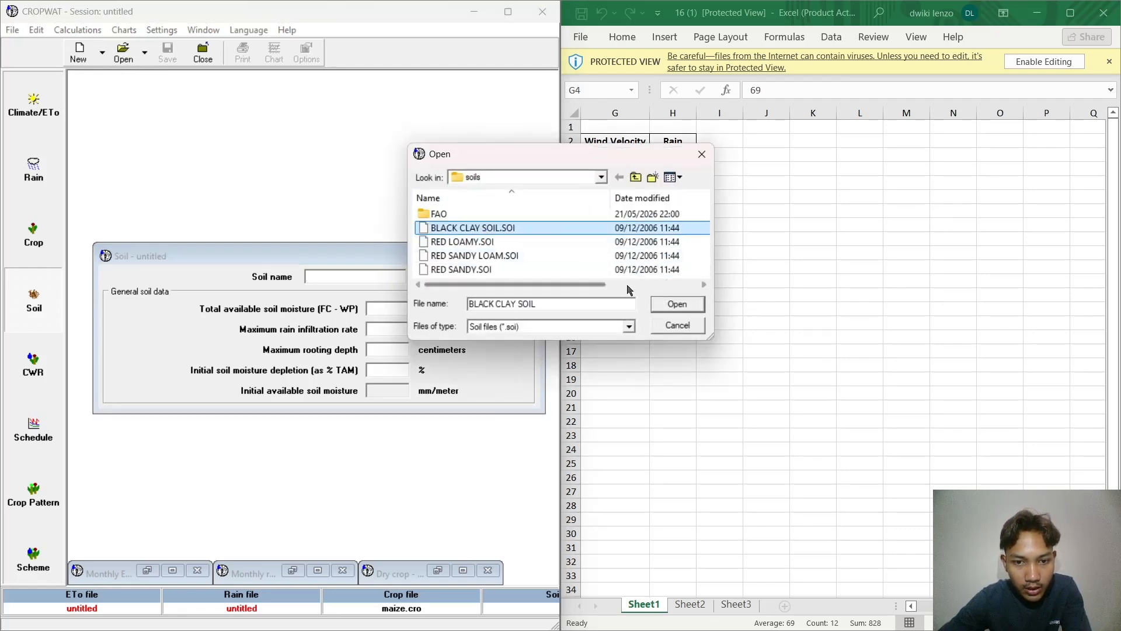
{"action": "left_click", "coordinate": [671, 308]}
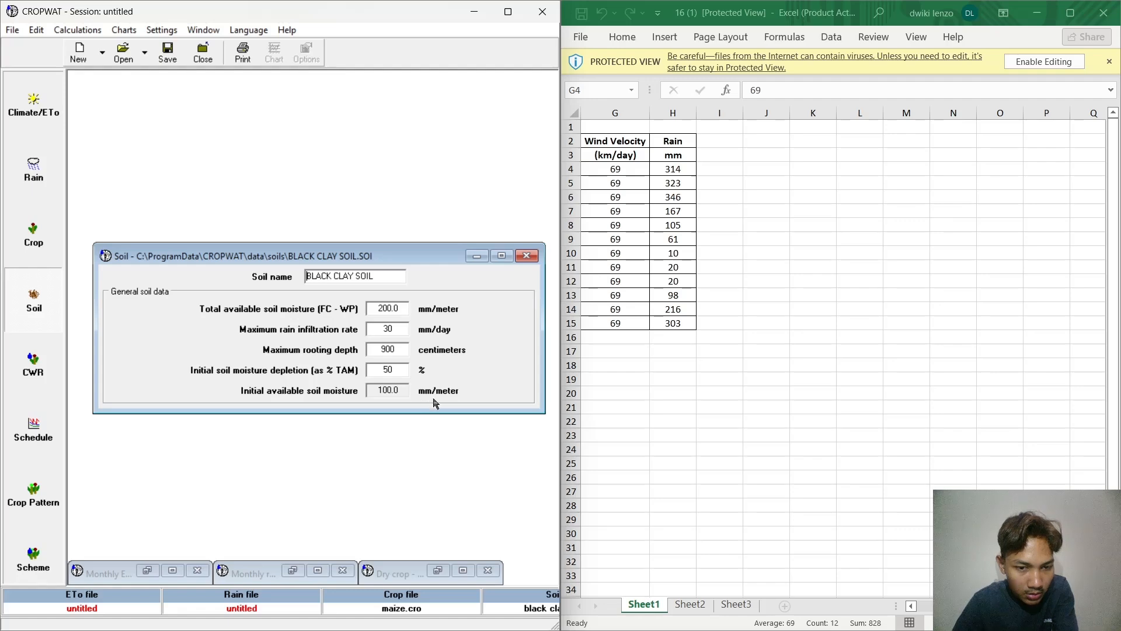
{"action": "left_click", "coordinate": [481, 263]}
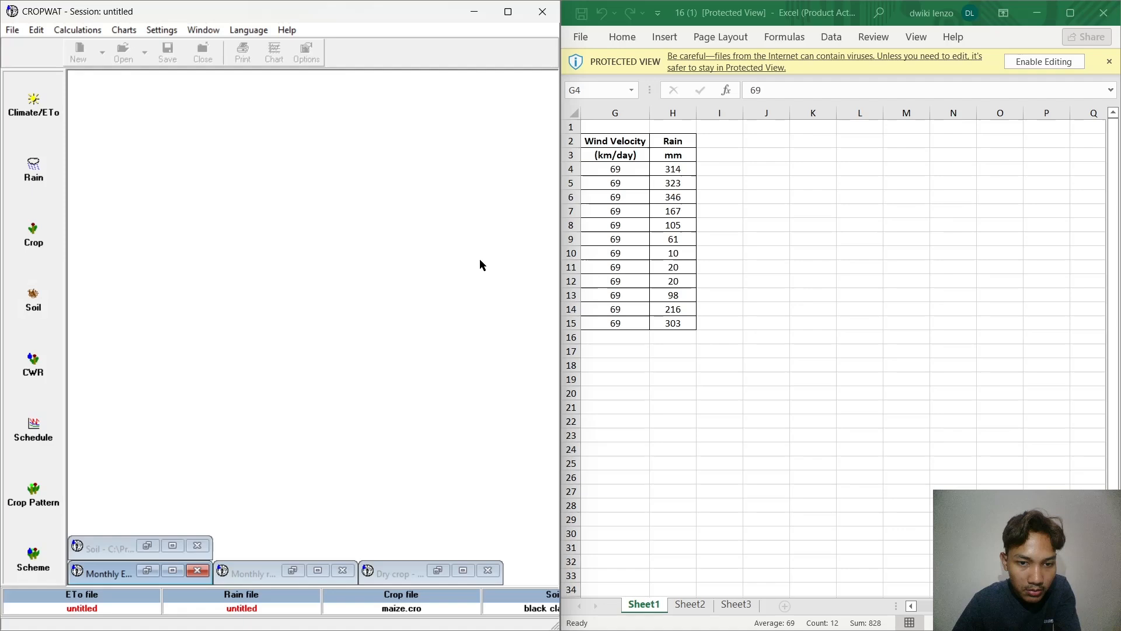
Step: Calculate the maize crop water requirements and view the whole table with the program window maximized, minimizing the table when done
{"action": "left_click", "coordinate": [24, 369]}
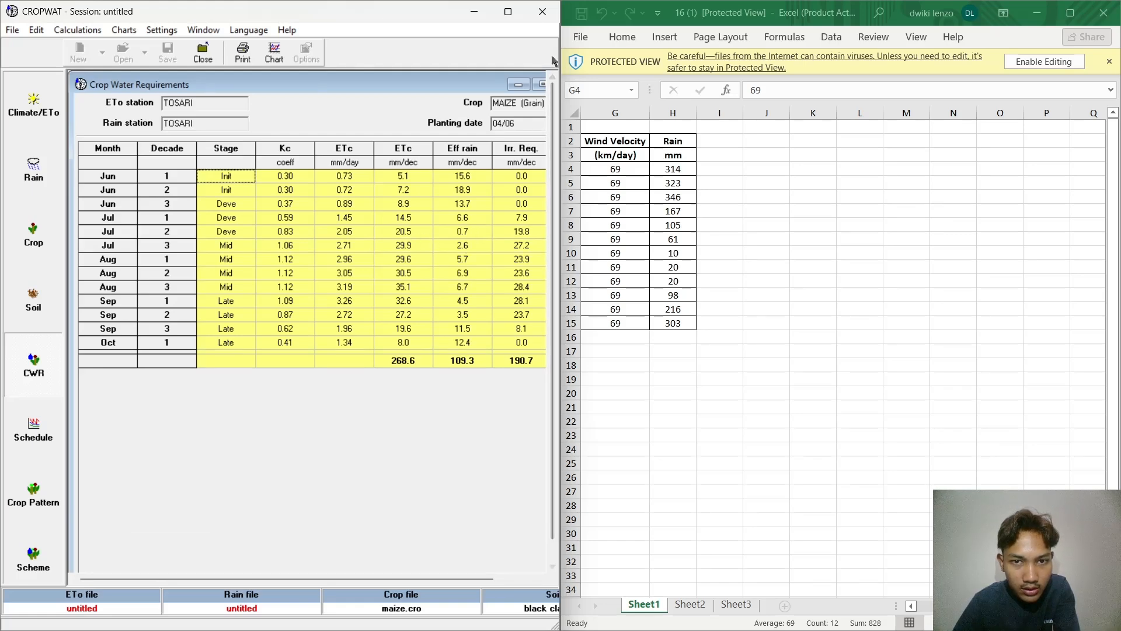
{"action": "left_click", "coordinate": [518, 10]}
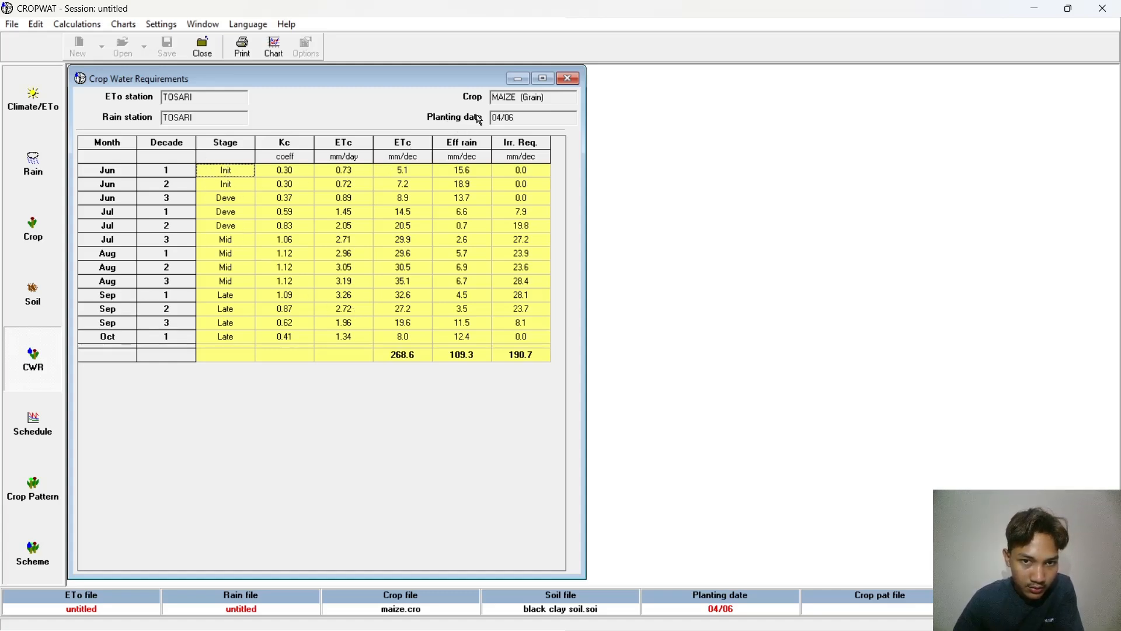
{"action": "left_click", "coordinate": [518, 79]}
Step: Generate the crop irrigation schedule and review its totals and yield reductions, minimizing the schedule when done
{"action": "left_click", "coordinate": [55, 422]}
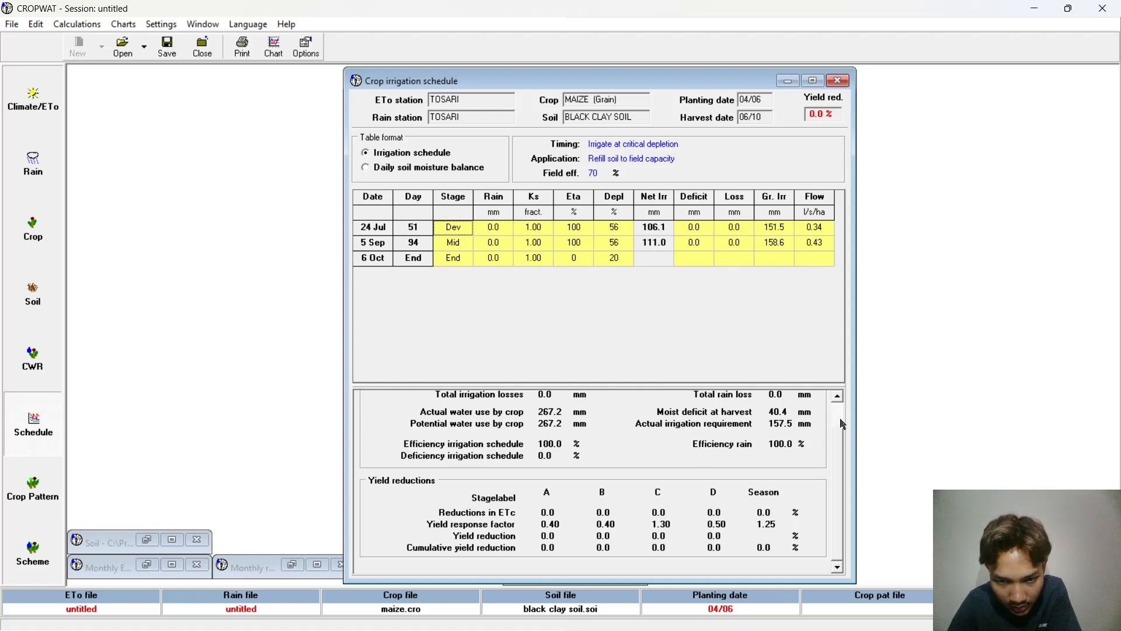
{"action": "left_click_drag", "start_coordinate": [838, 432], "coordinate": [839, 402]}
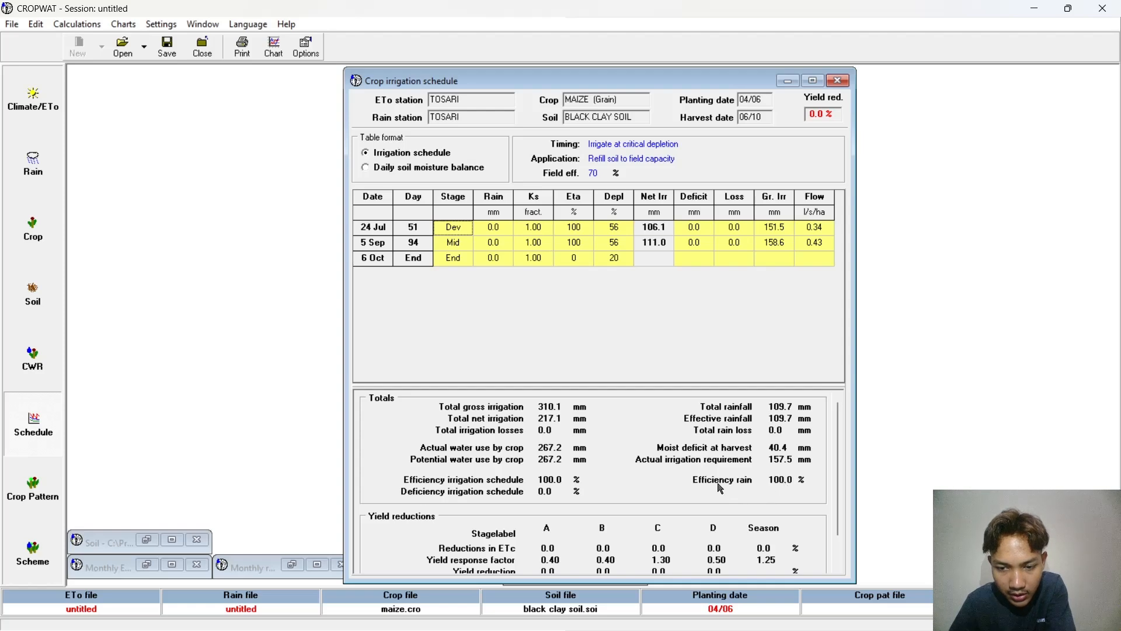
{"action": "key", "text": "Down"}
{"action": "key", "text": "Down"}
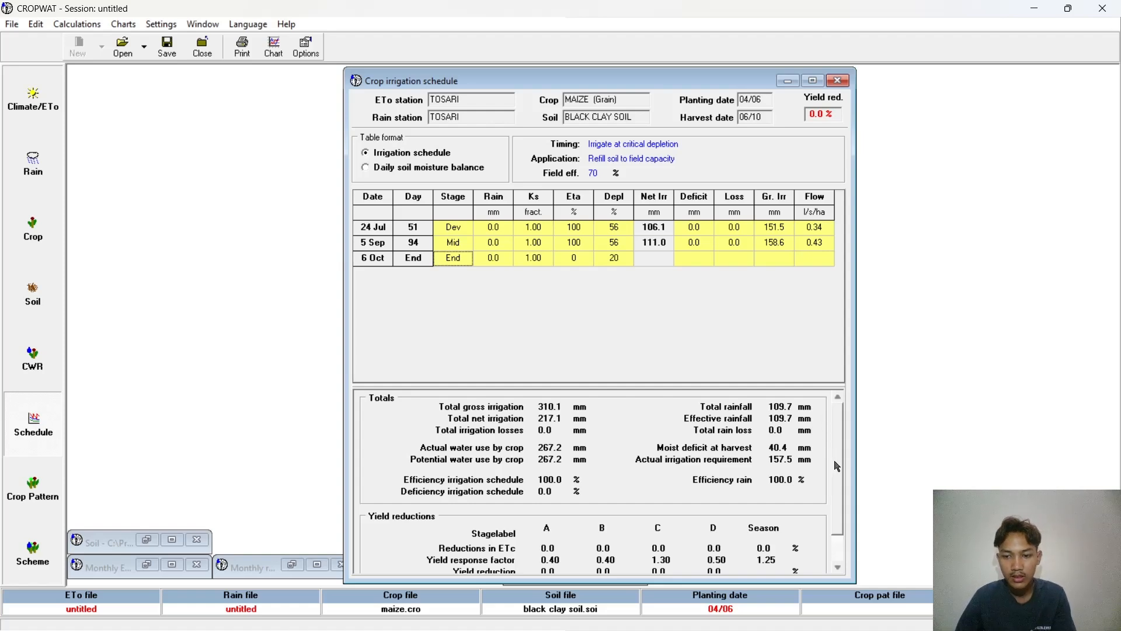
{"action": "left_click", "coordinate": [838, 568]}
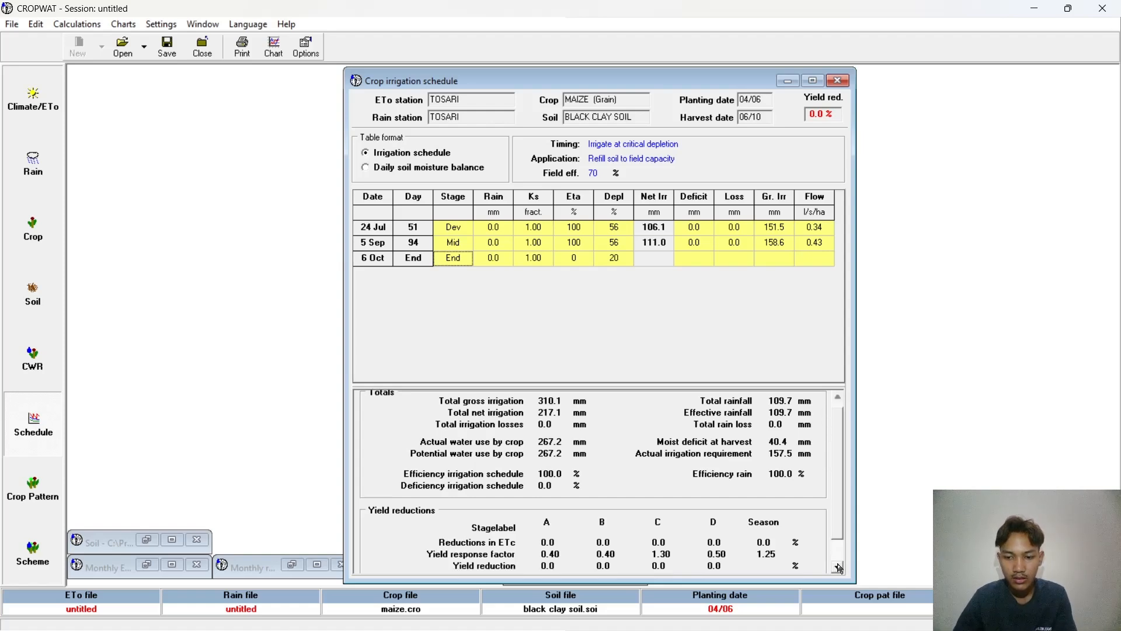
{"action": "left_click", "coordinate": [838, 567]}
{"action": "left_click", "coordinate": [838, 567]}
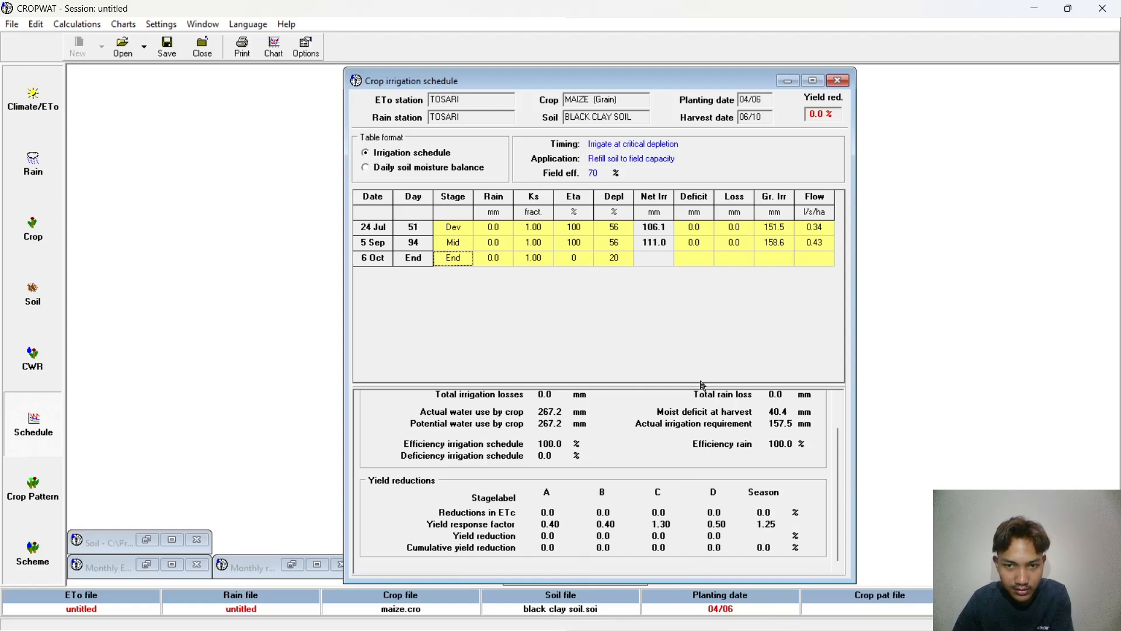
{"action": "left_click", "coordinate": [788, 80]}
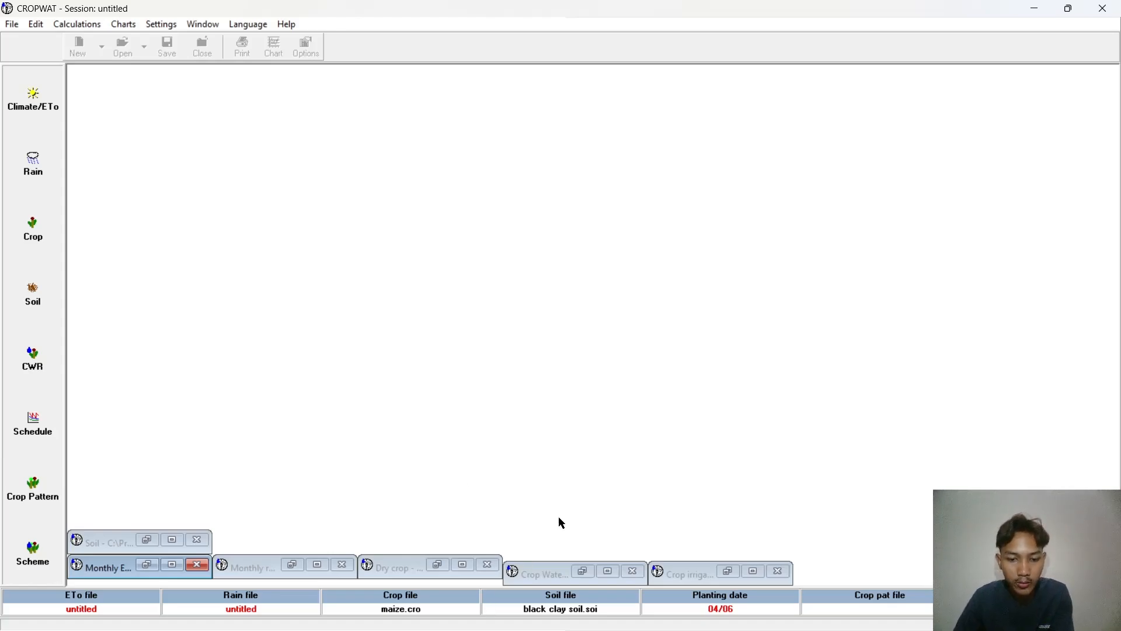
Step: Review the maize crop, monthly rain and monthly ETo data again, minimizing them when done
{"action": "mouse_move", "coordinate": [722, 614]}
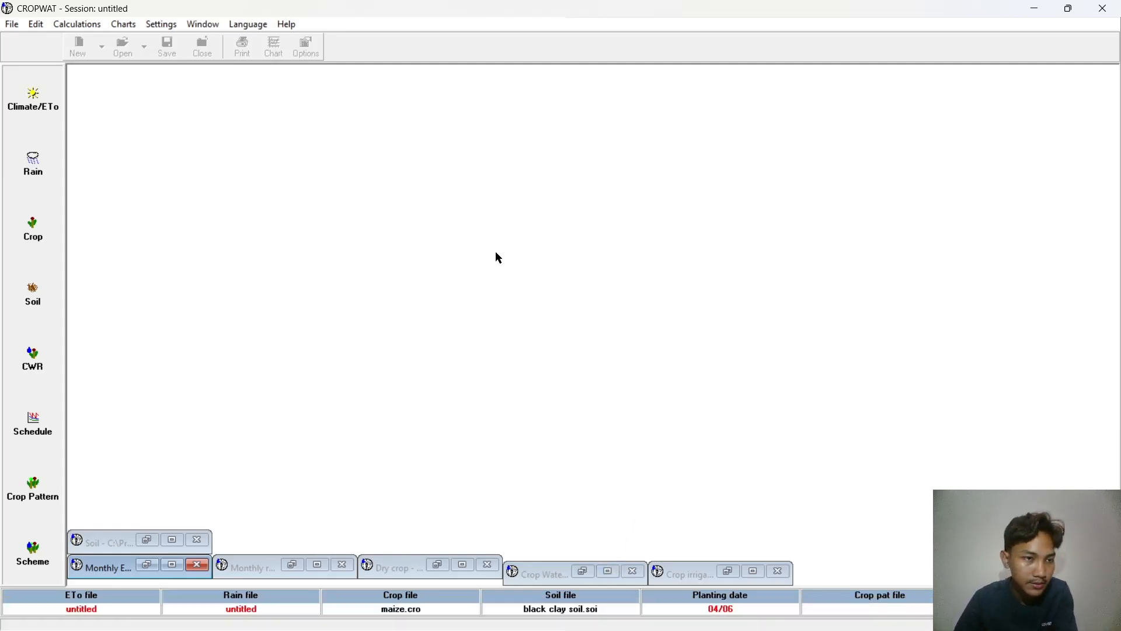
{"action": "left_click", "coordinate": [46, 213]}
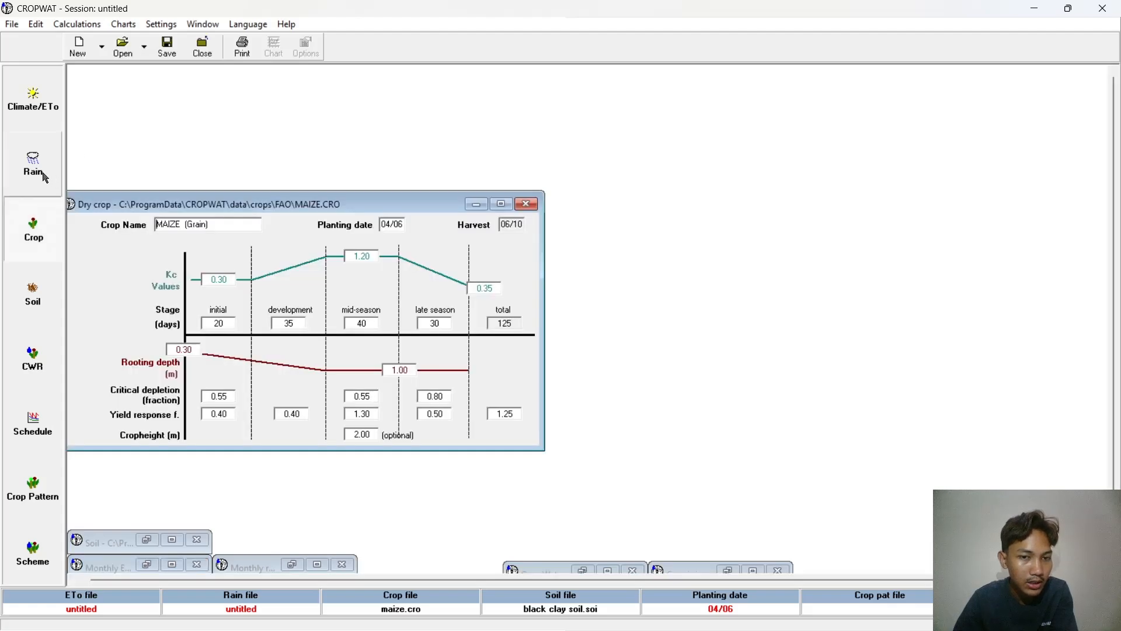
{"action": "left_click", "coordinate": [45, 177]}
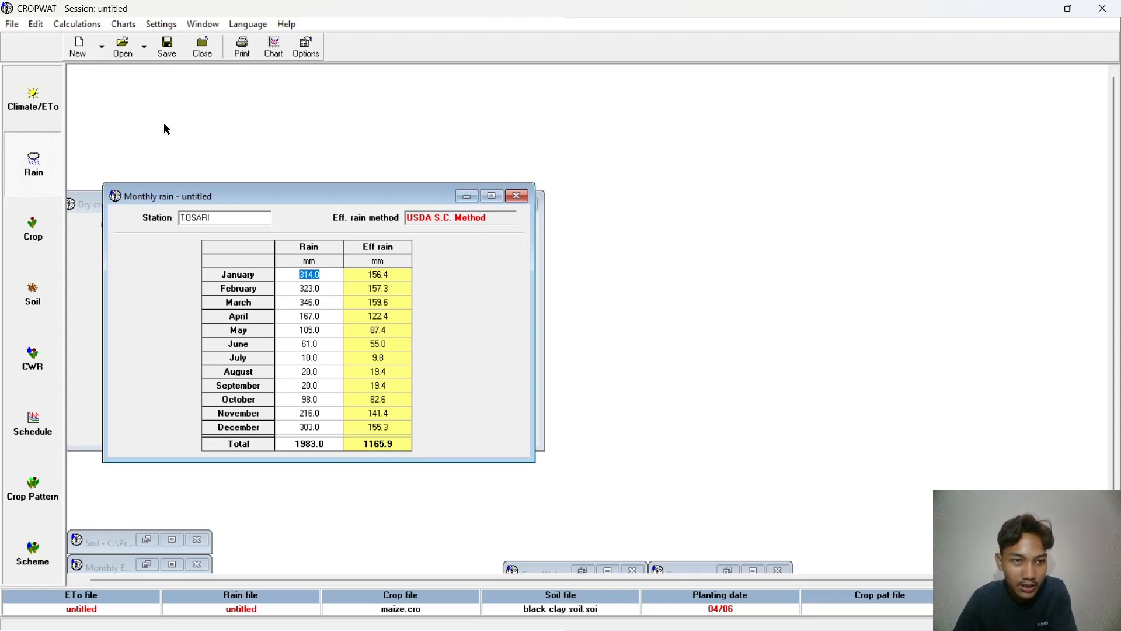
{"action": "left_click", "coordinate": [47, 108]}
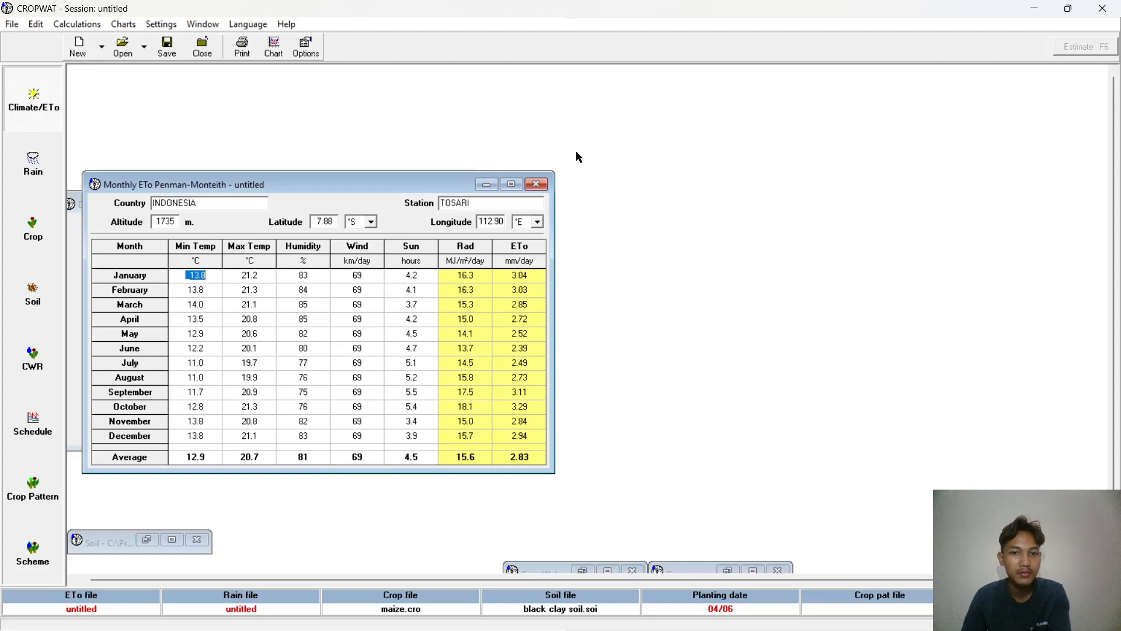
{"action": "left_click", "coordinate": [488, 187]}
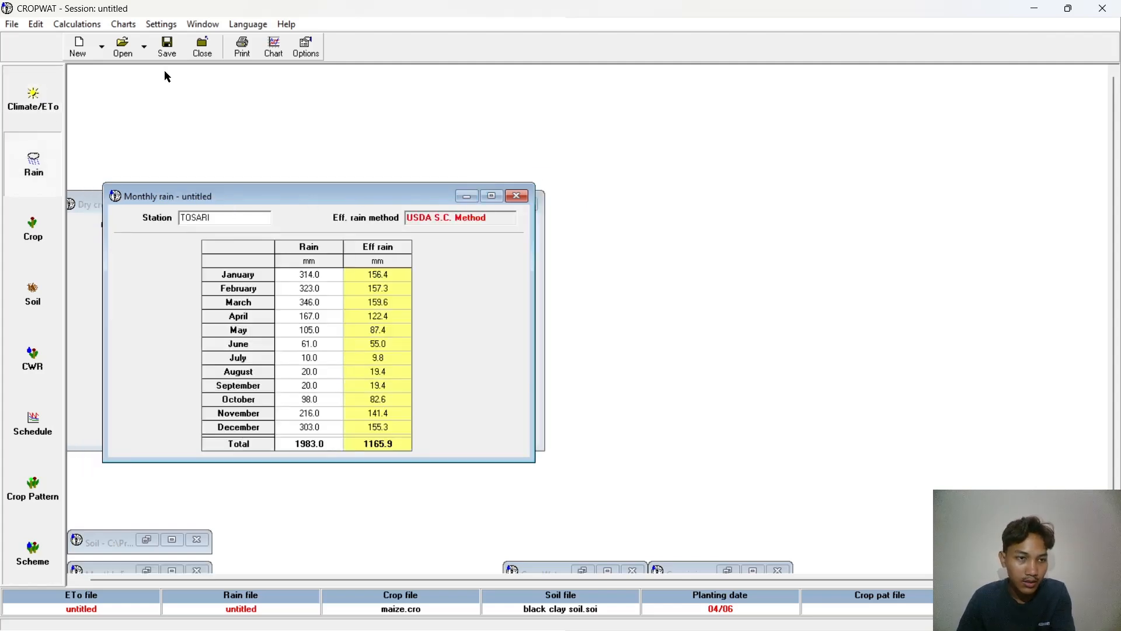
{"action": "left_click", "coordinate": [466, 196]}
{"action": "left_click", "coordinate": [480, 205]}
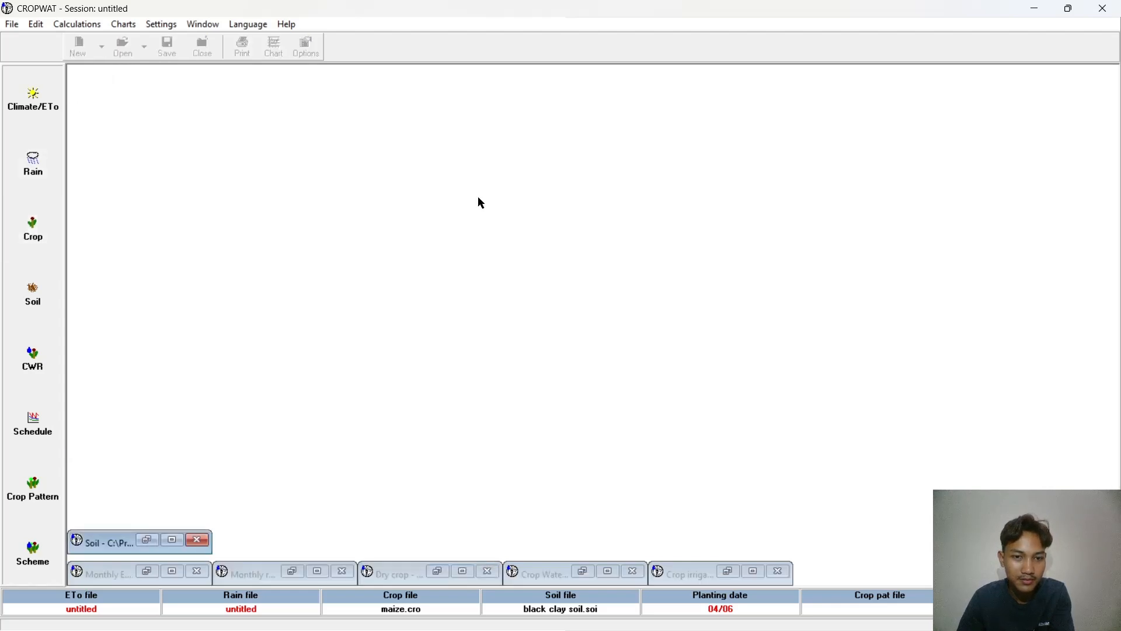
{"action": "left_click", "coordinate": [53, 106]}
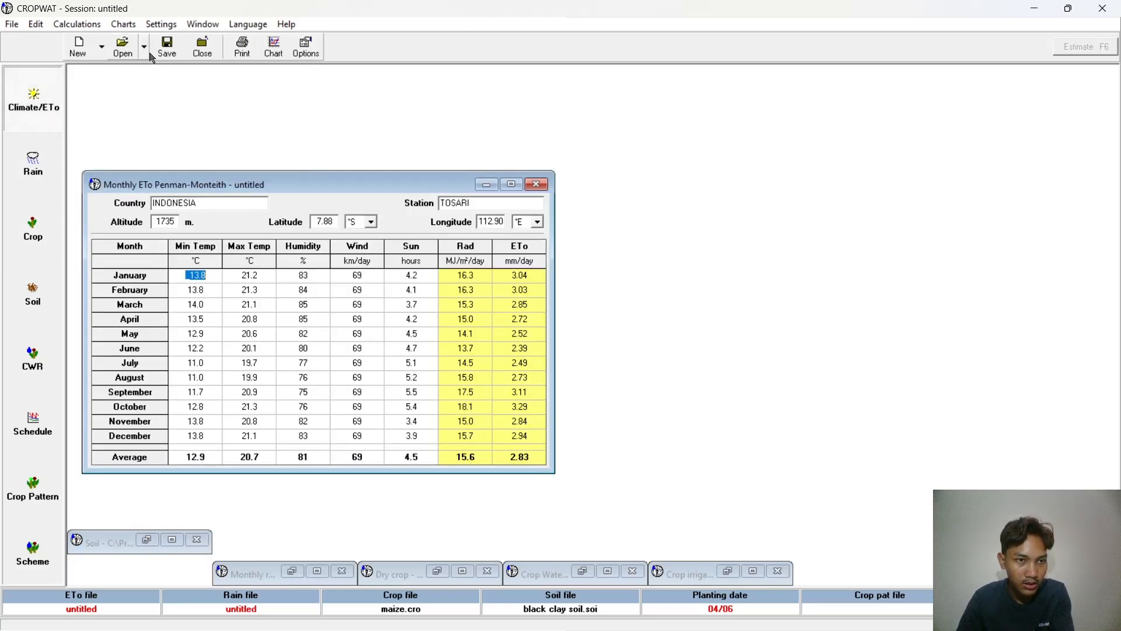
{"action": "left_click", "coordinate": [168, 48]}
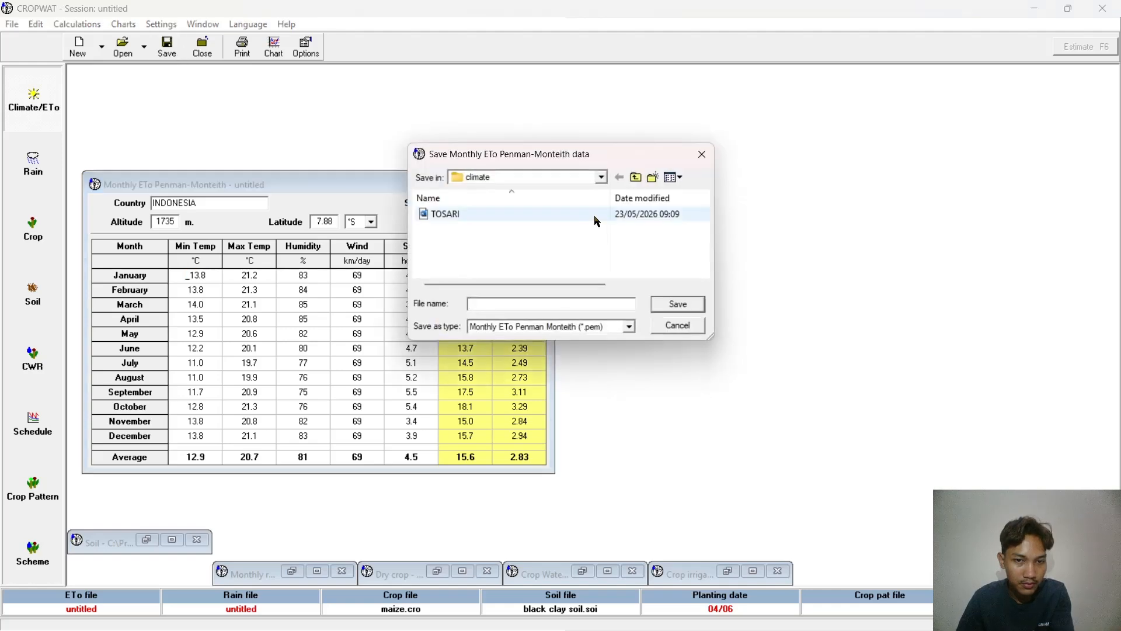
{"action": "left_click", "coordinate": [602, 178]}
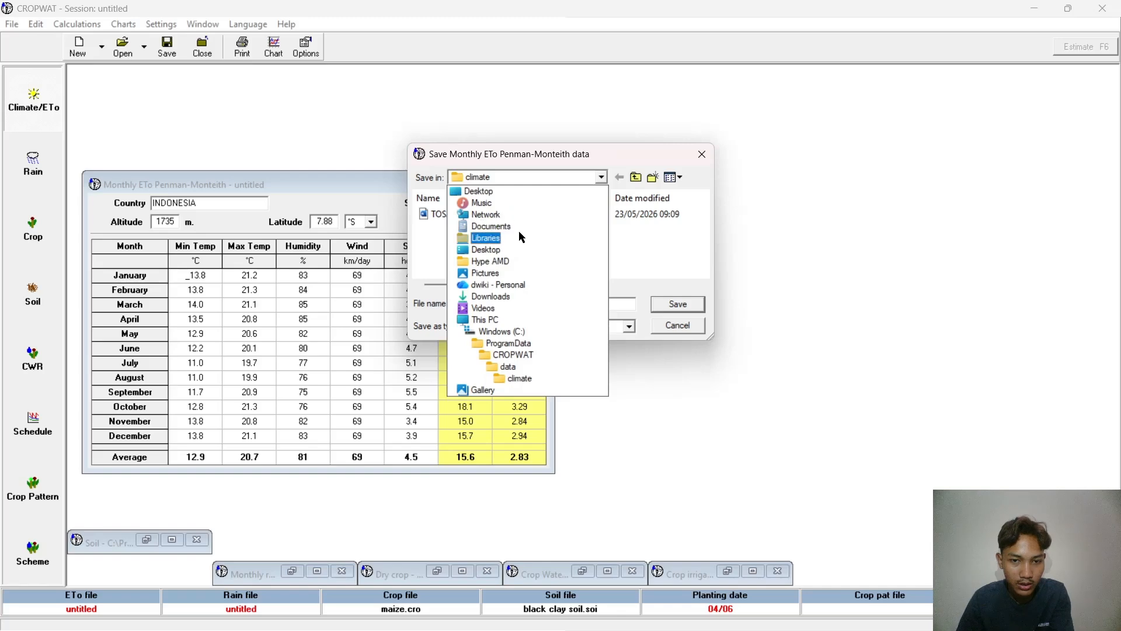
{"action": "left_click", "coordinate": [602, 177]}
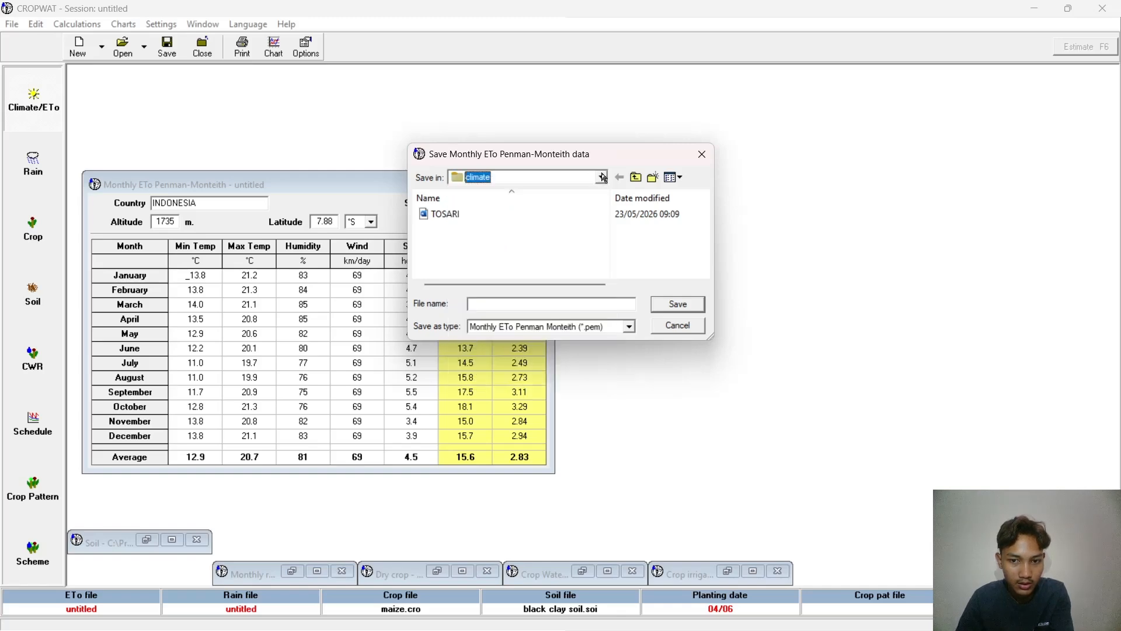
{"action": "left_click", "coordinate": [702, 153]}
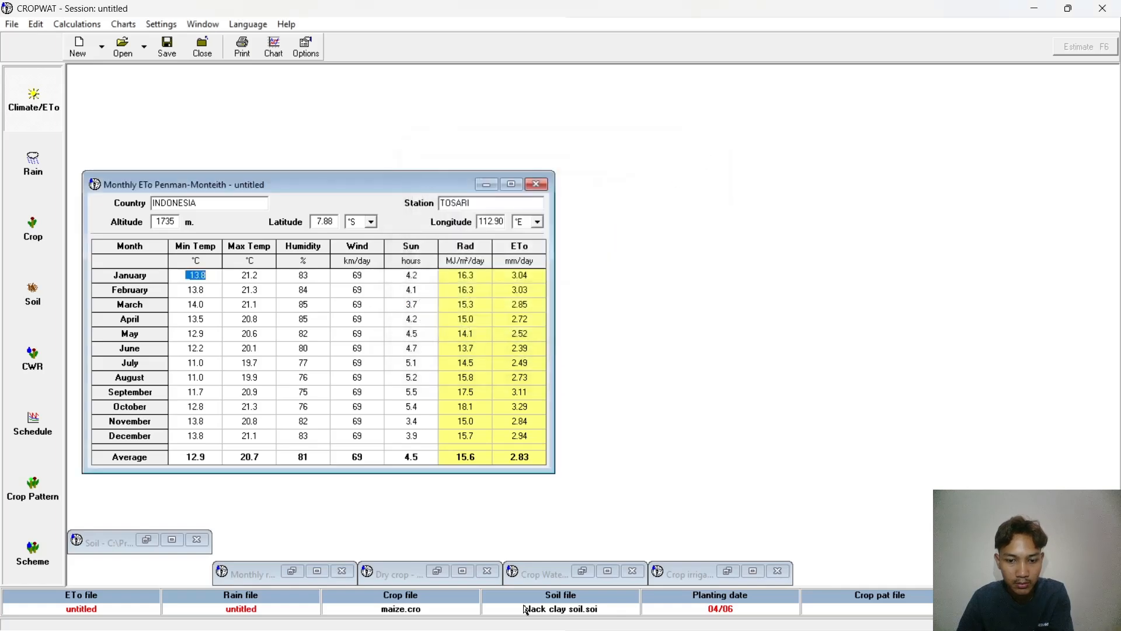
{"action": "left_click", "coordinate": [486, 185]}
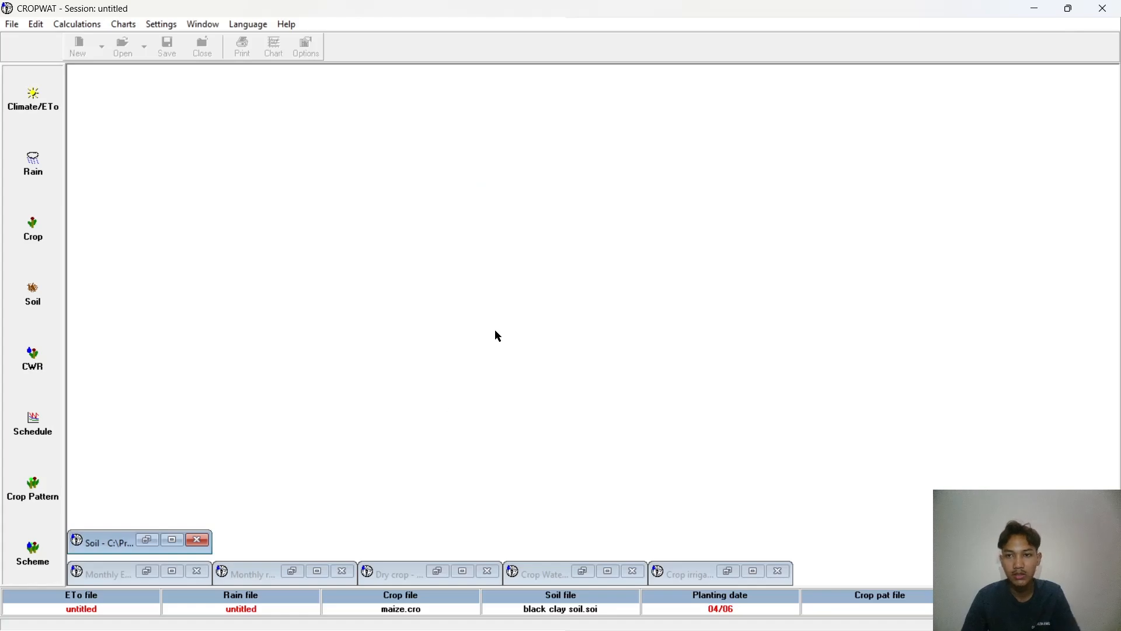